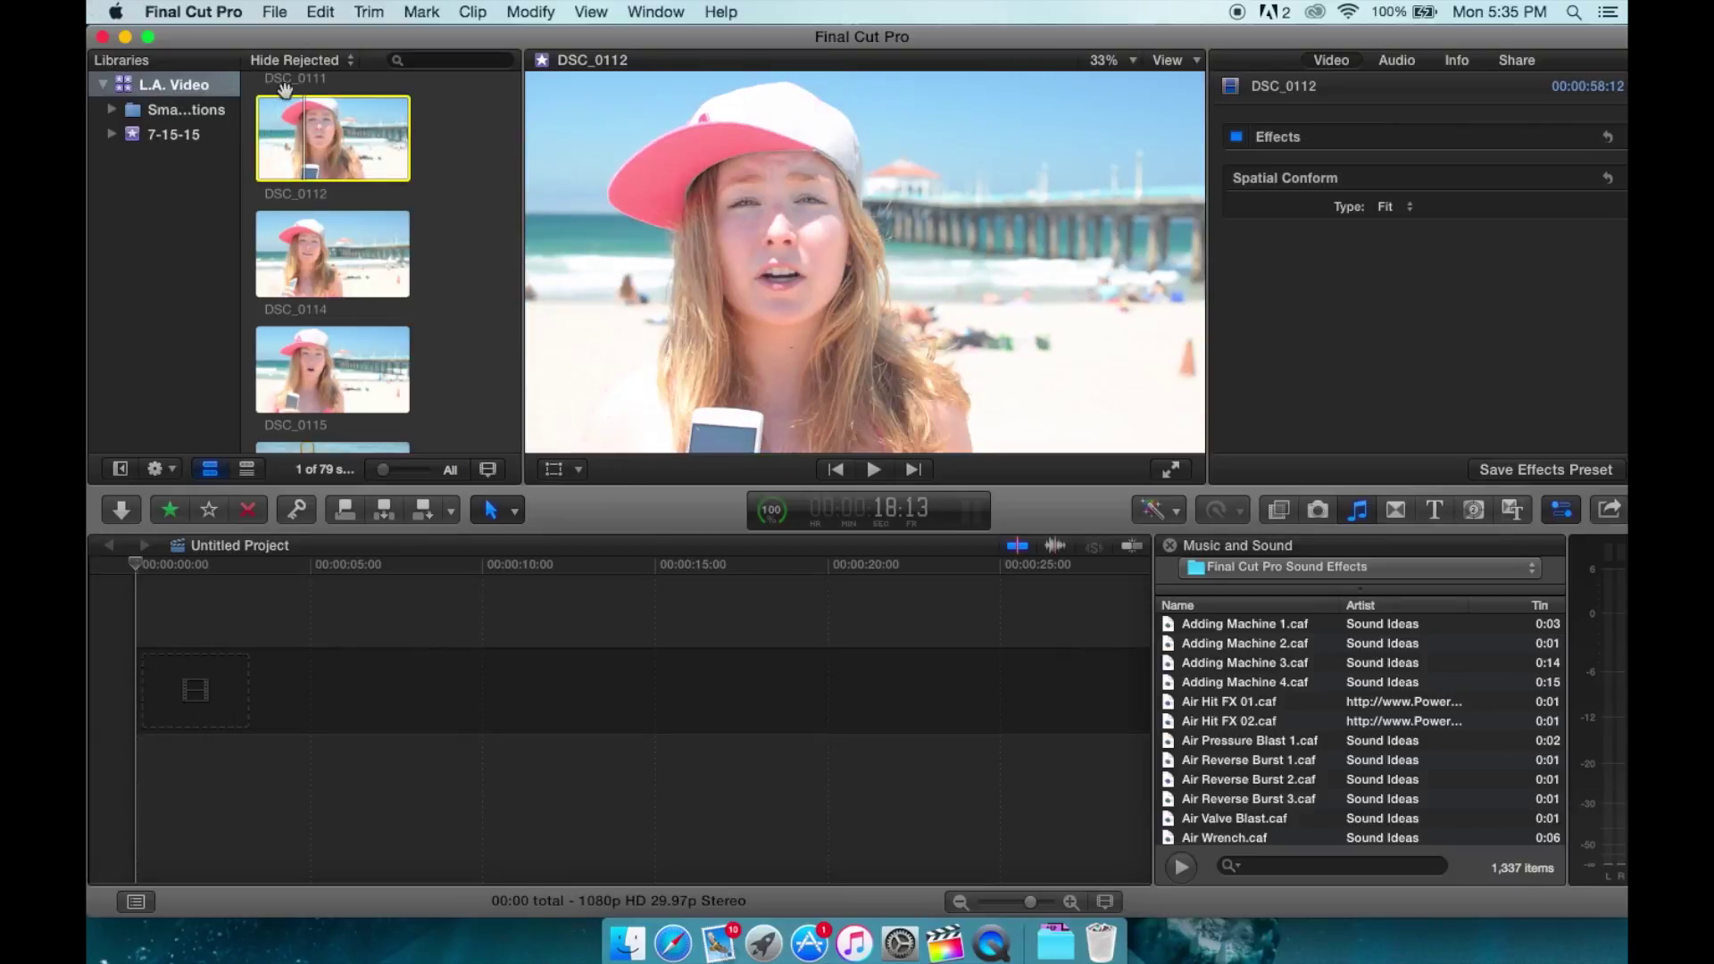
Browse the All Video, Audio Only and Favorites smart collections of the L.A. Video library.
{"action": "scroll", "coordinate": [294, 99], "scroll_direction": "down", "scroll_amount": 15}
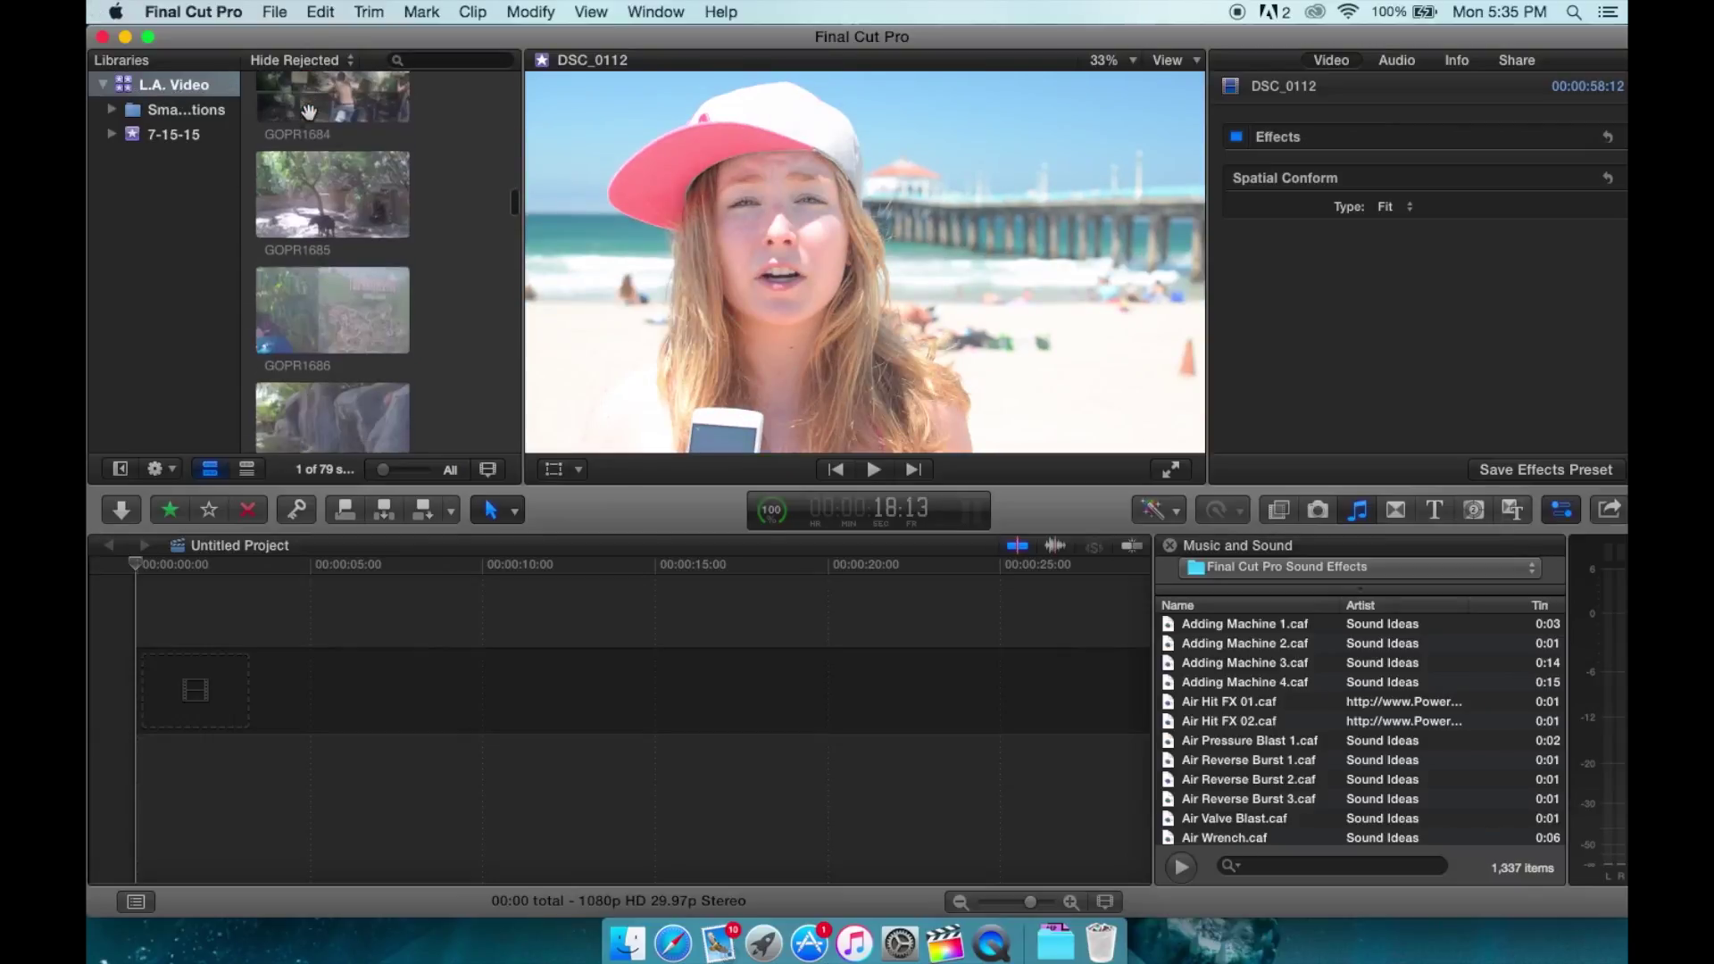
{"action": "scroll", "coordinate": [308, 110], "scroll_direction": "down", "scroll_amount": 15}
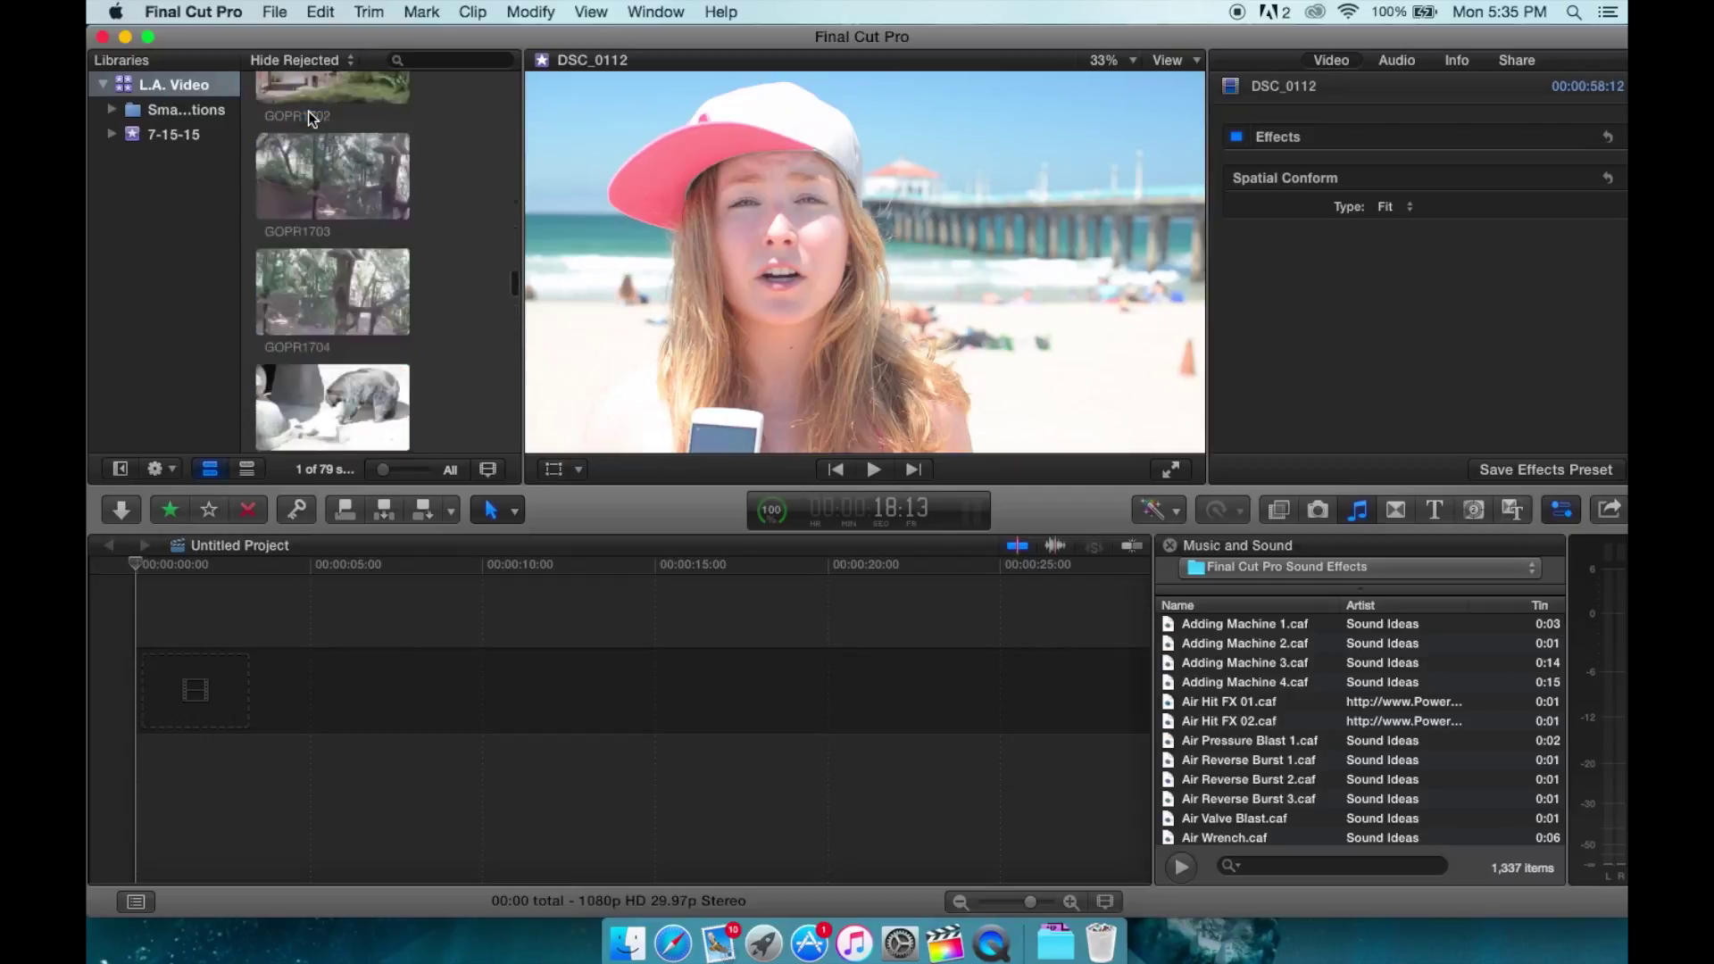
{"action": "scroll", "coordinate": [308, 111], "scroll_direction": "up", "scroll_amount": 20}
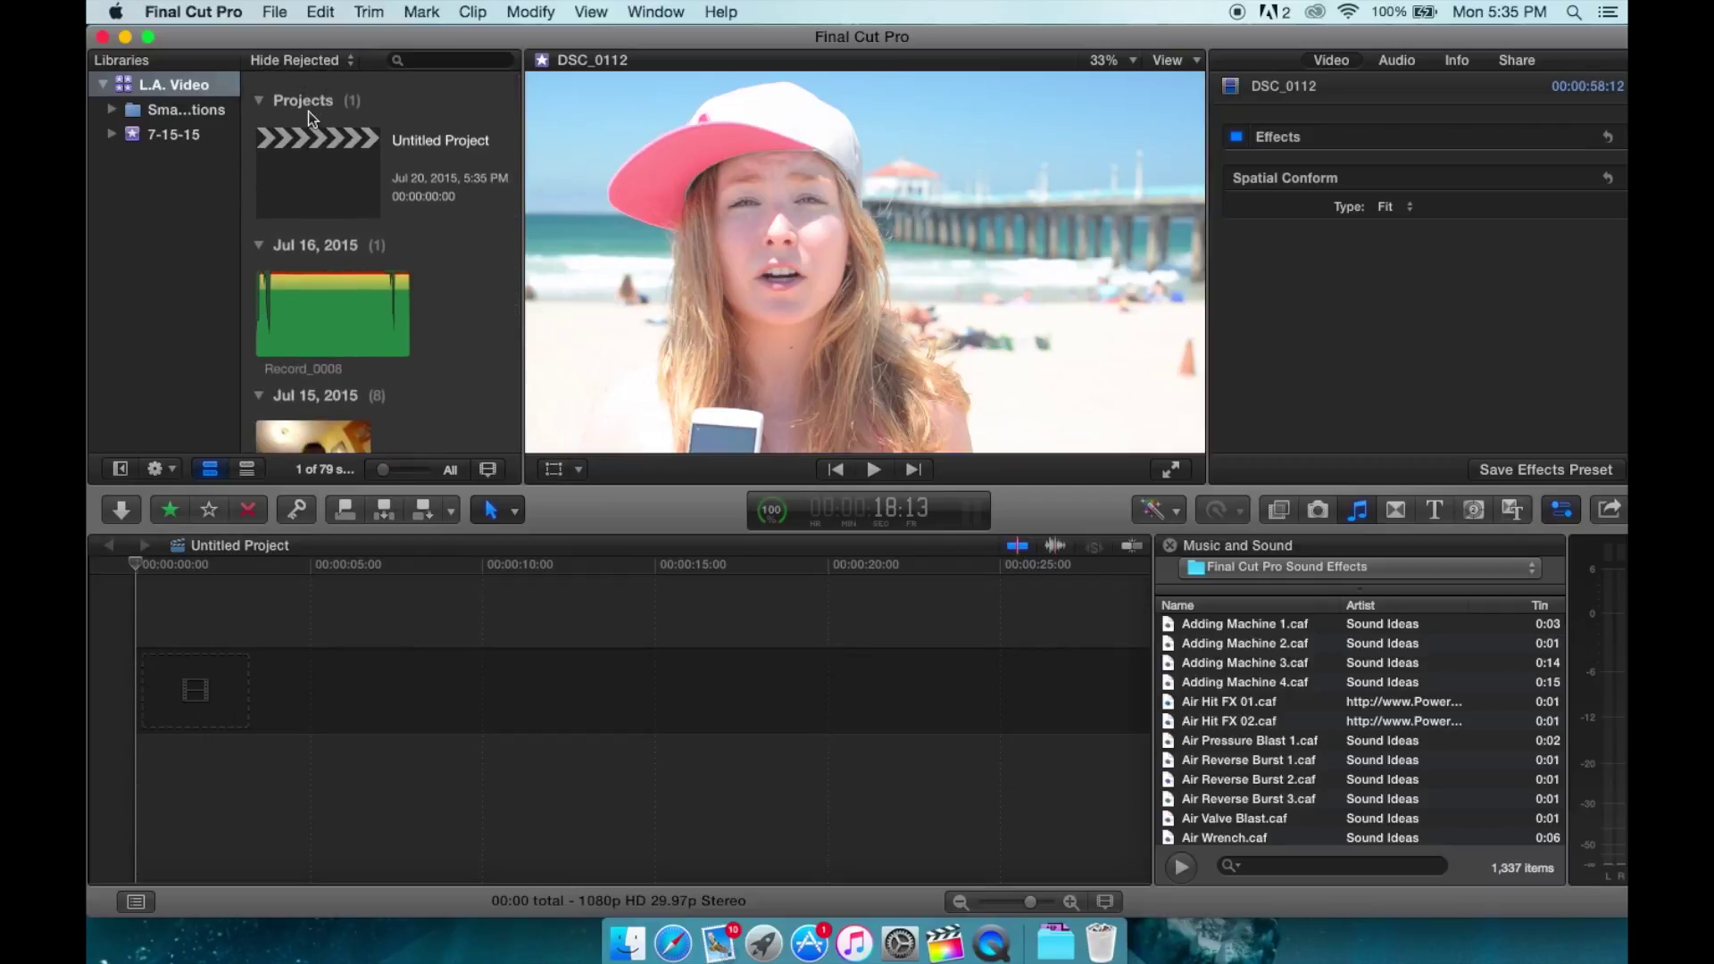
{"action": "left_click", "coordinate": [118, 109]}
{"action": "left_click", "coordinate": [116, 109]}
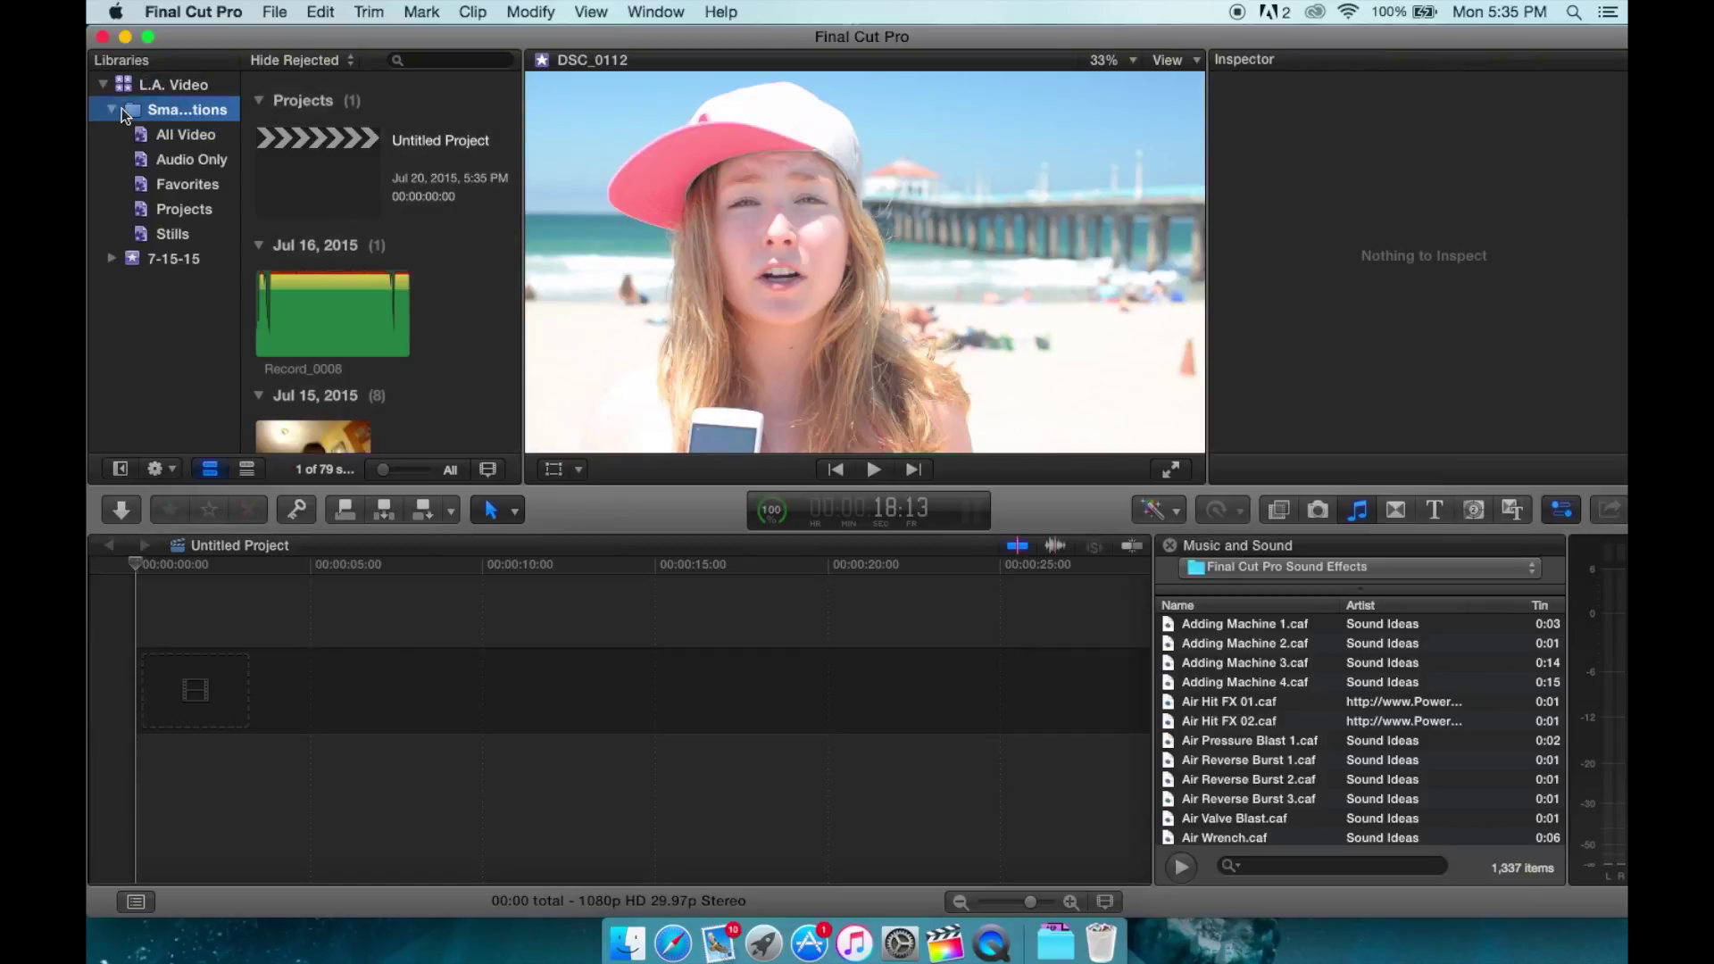
{"action": "left_click", "coordinate": [164, 135]}
{"action": "left_click", "coordinate": [168, 158]}
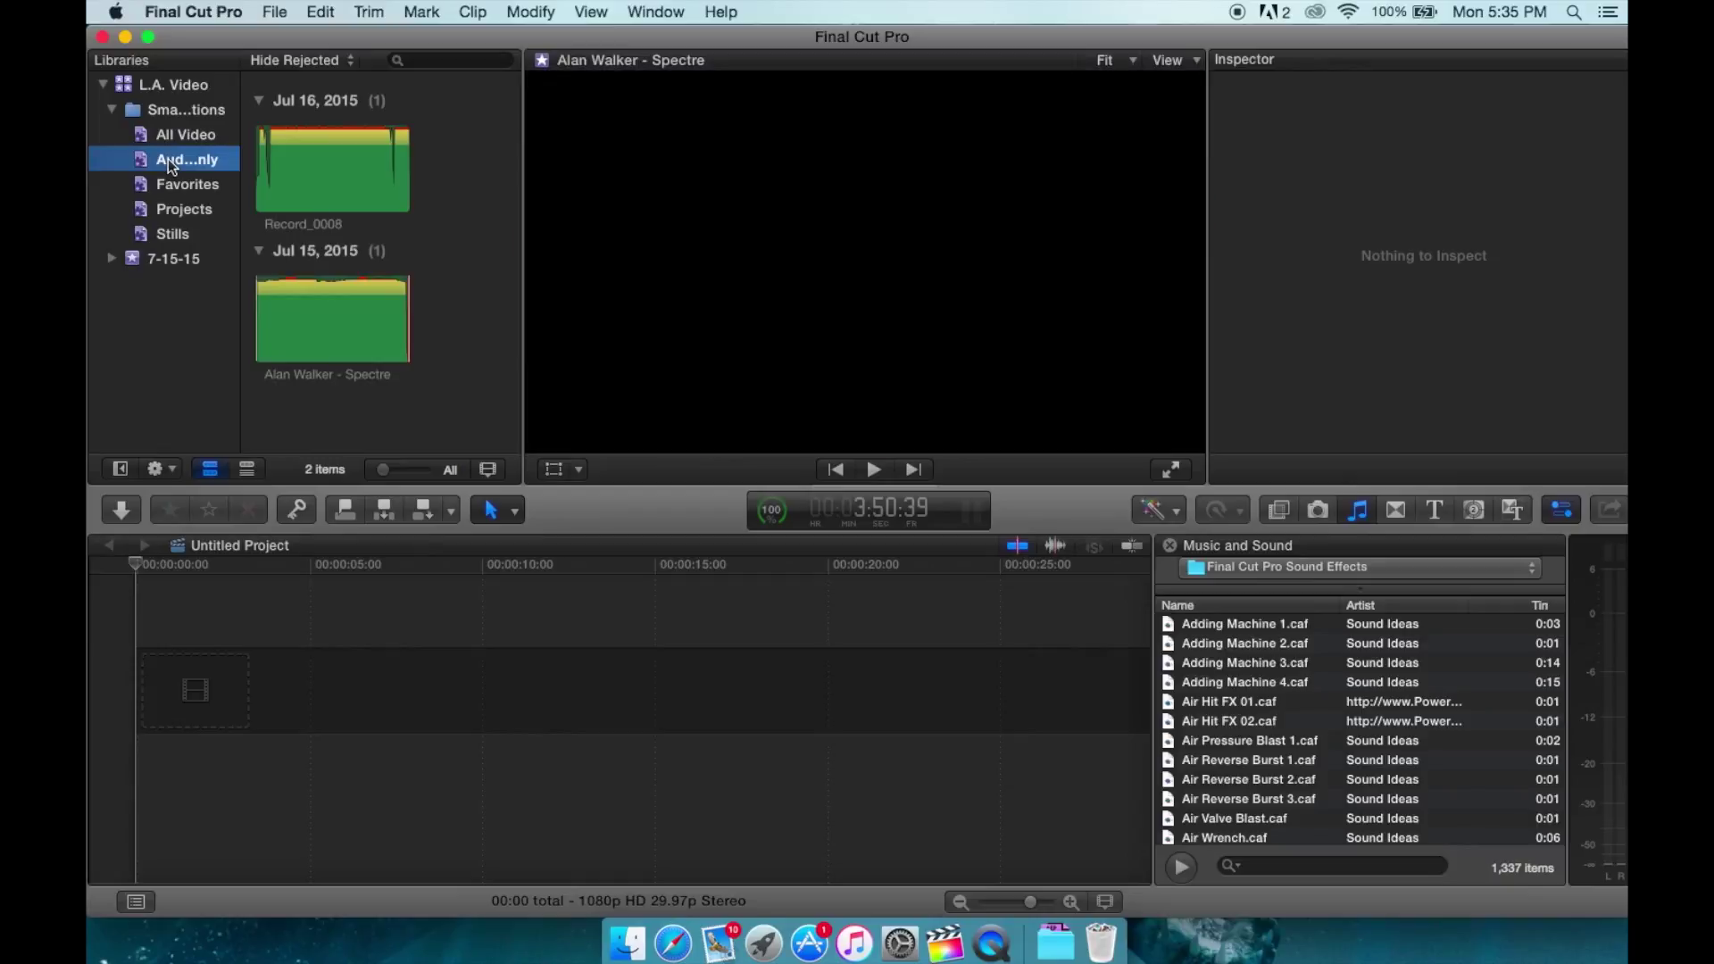
{"action": "left_click", "coordinate": [173, 193]}
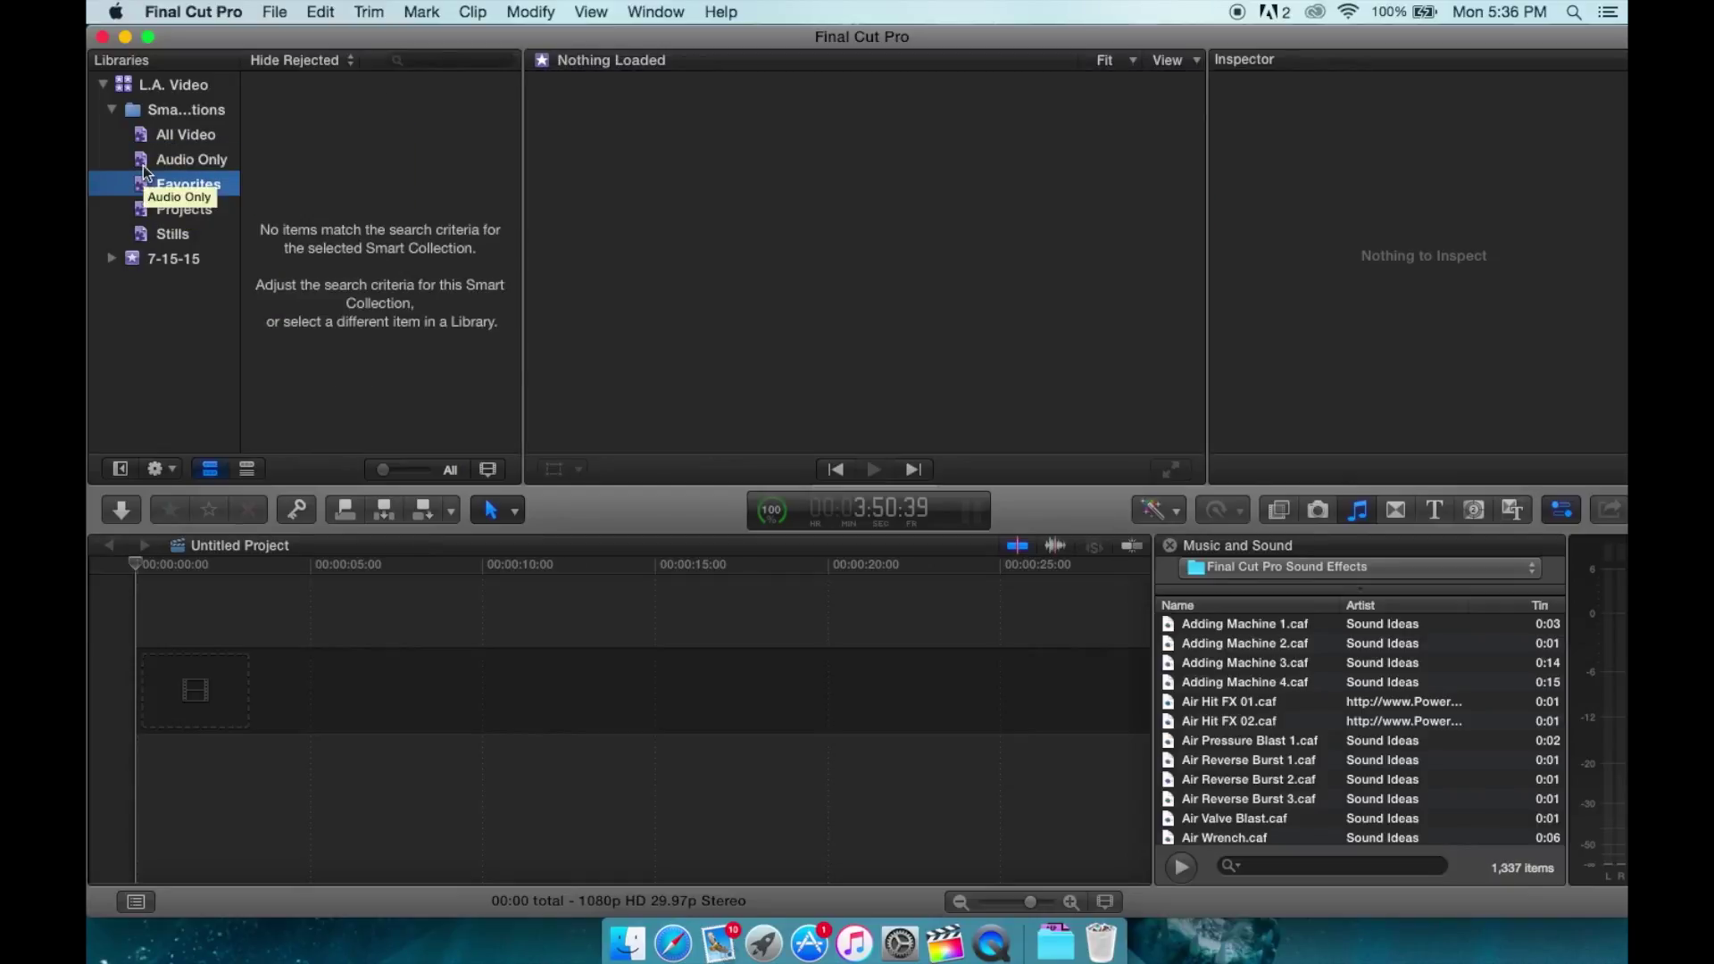
Collapse Smart Collections and show all 79 items of the L.A. Video library.
{"action": "left_click", "coordinate": [110, 108]}
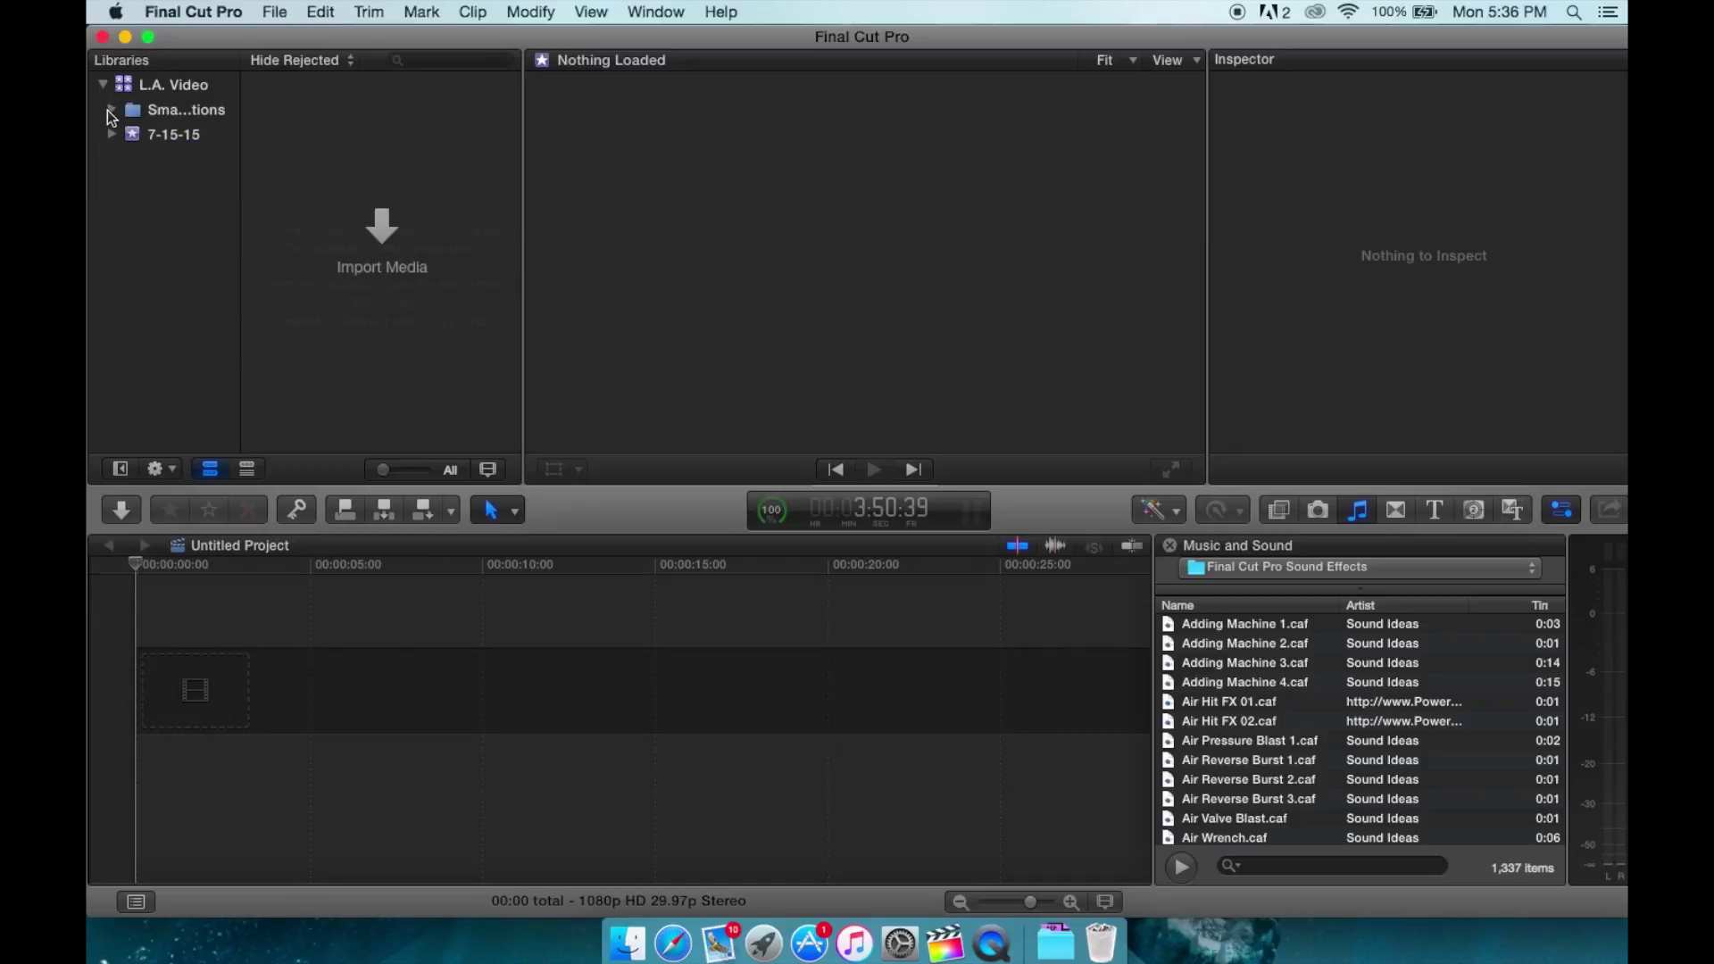
{"action": "left_click", "coordinate": [179, 88]}
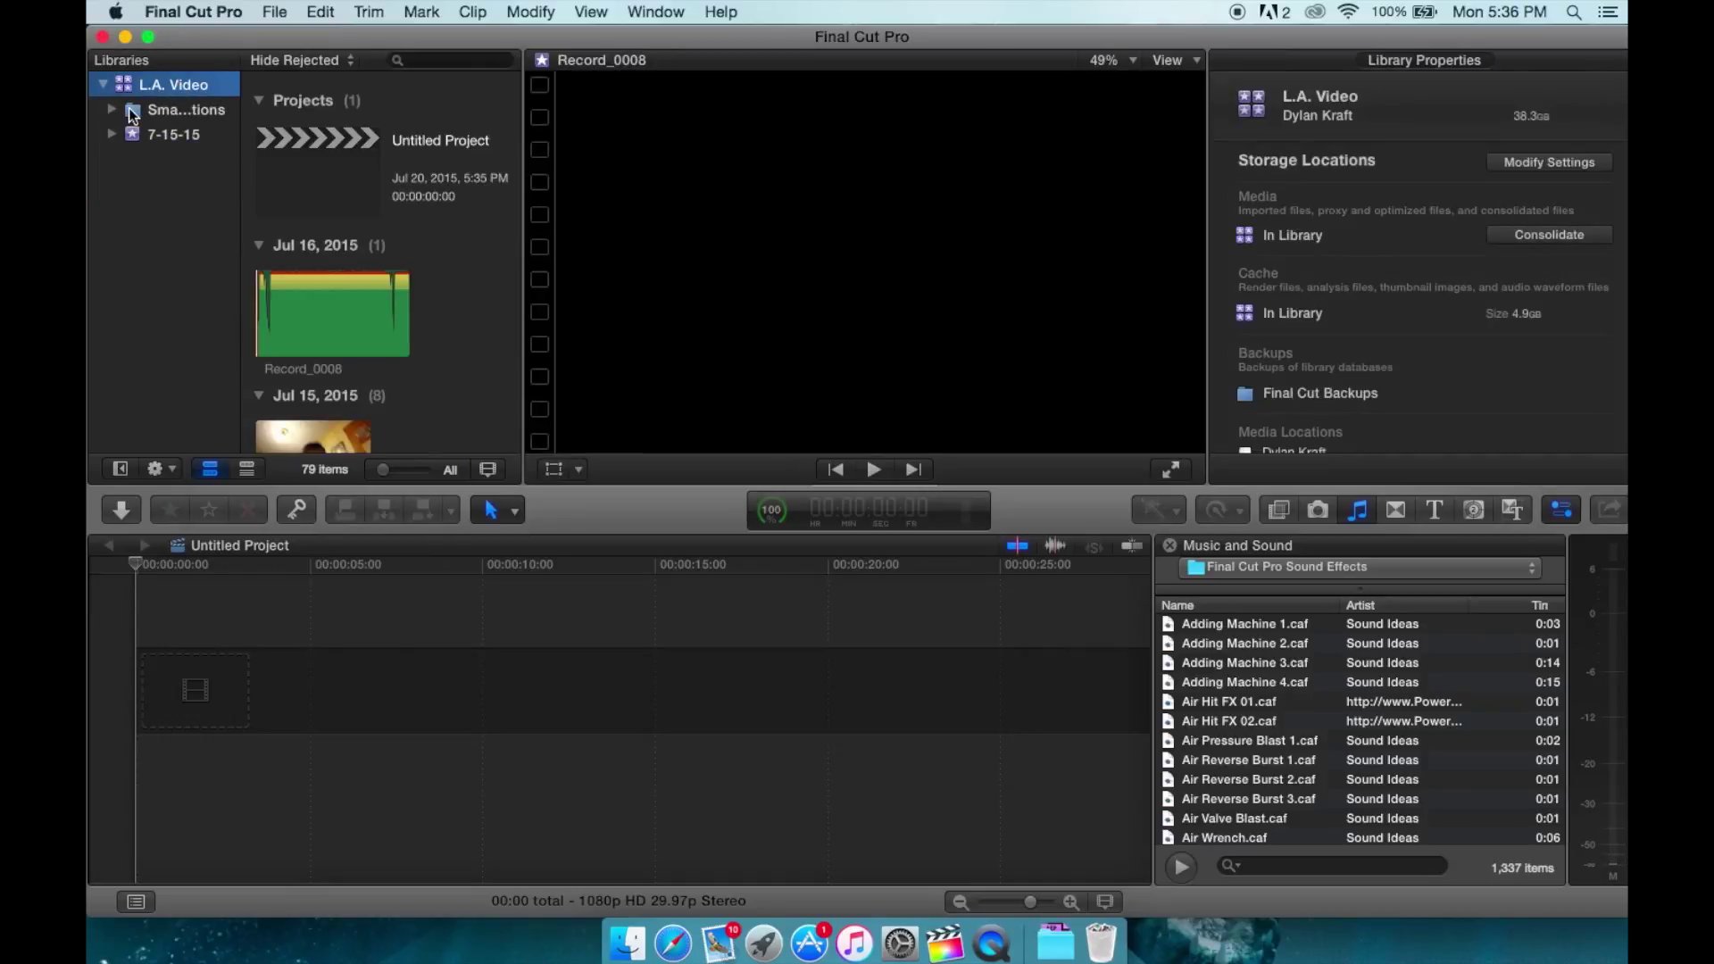
{"action": "scroll", "coordinate": [286, 256], "scroll_direction": "down", "scroll_amount": 15}
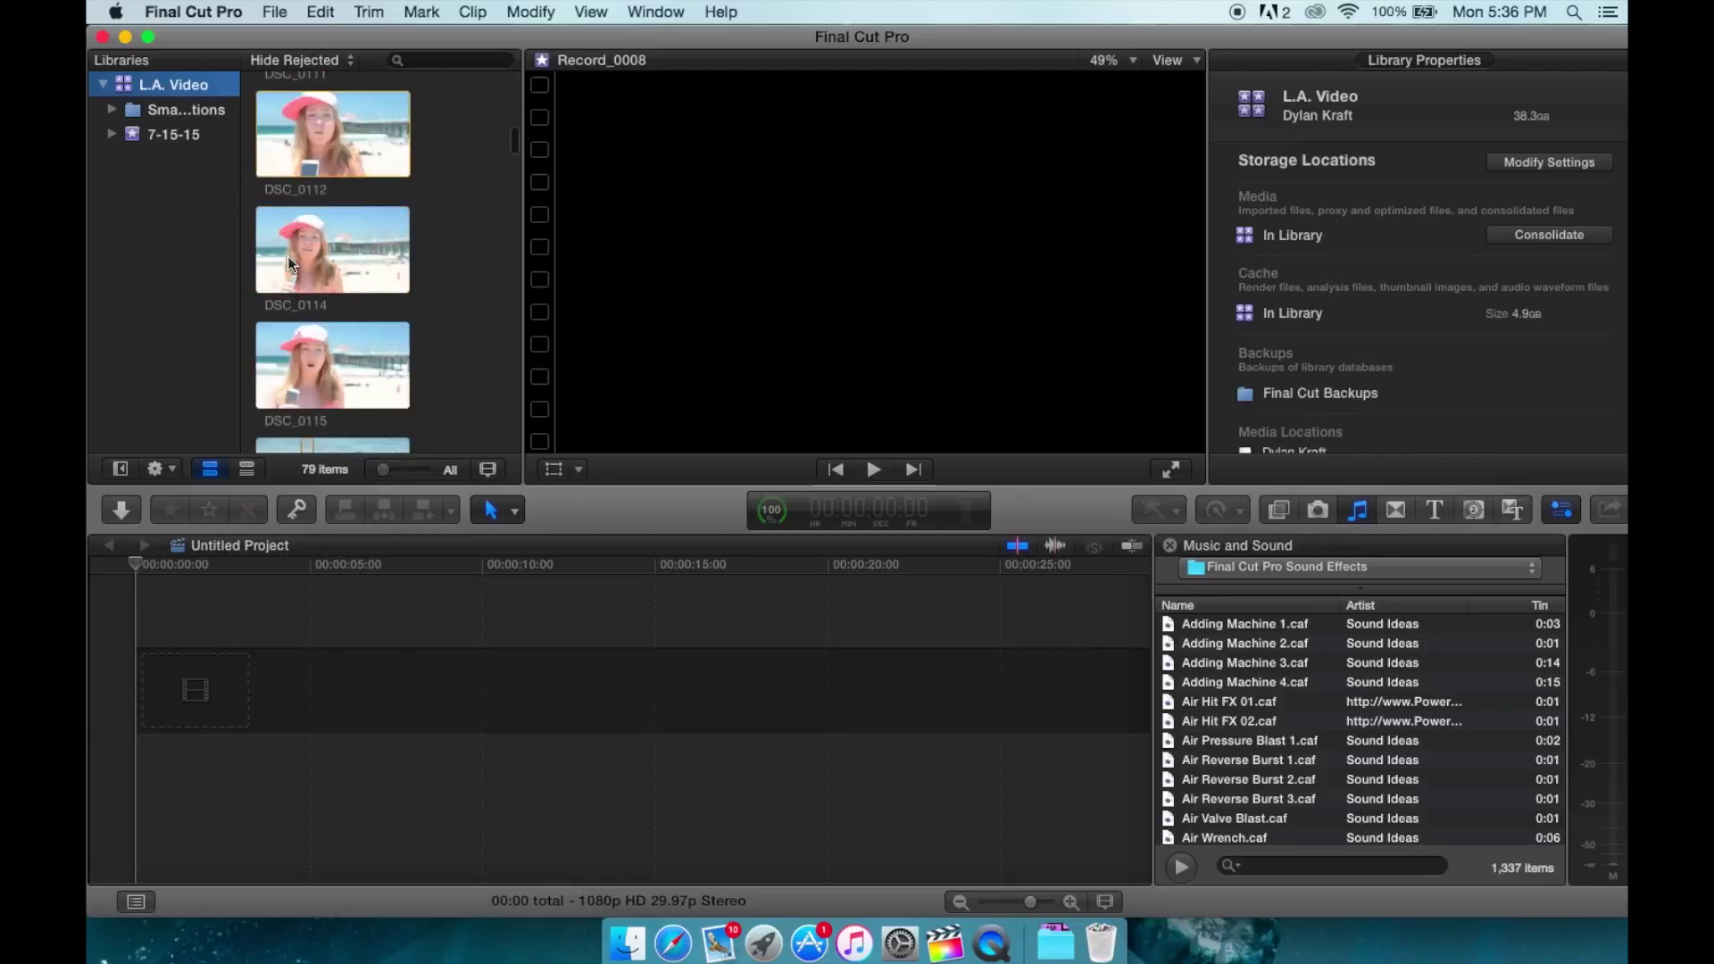
Append beach clip DSC_0110 to the empty timeline and skim its opening seconds.
{"action": "scroll", "coordinate": [288, 255], "scroll_direction": "down", "scroll_amount": 5}
{"action": "left_click", "coordinate": [313, 283]}
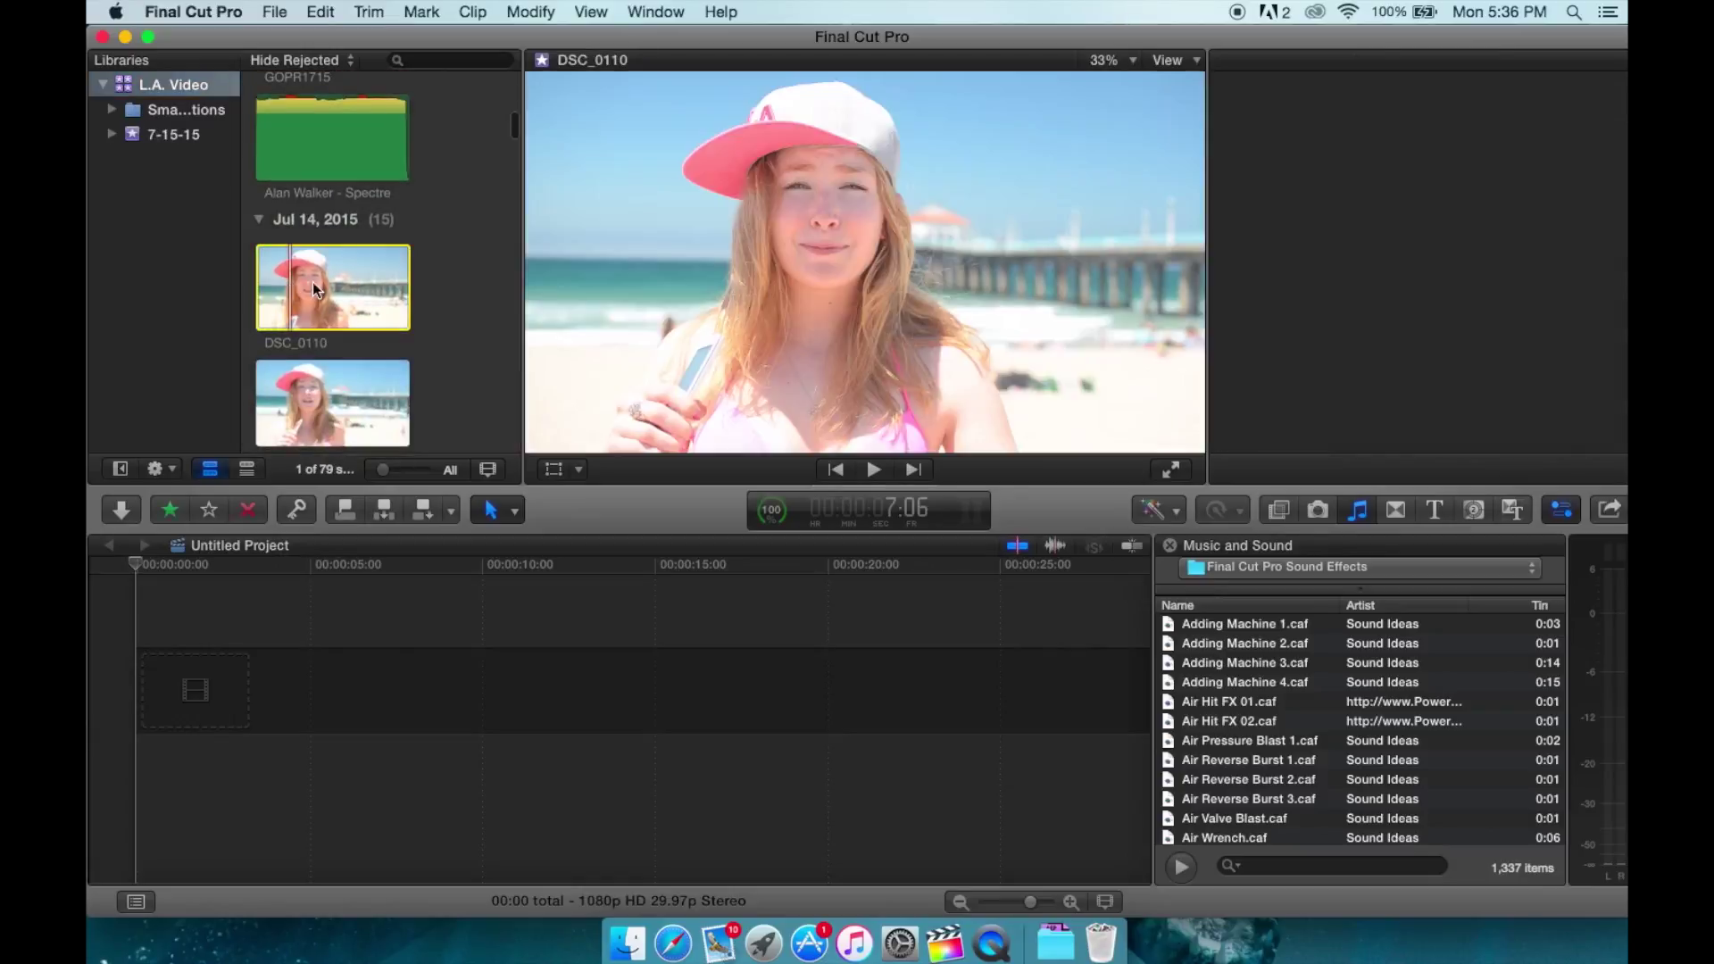
{"action": "left_click", "coordinate": [390, 510]}
{"action": "left_click", "coordinate": [325, 643]}
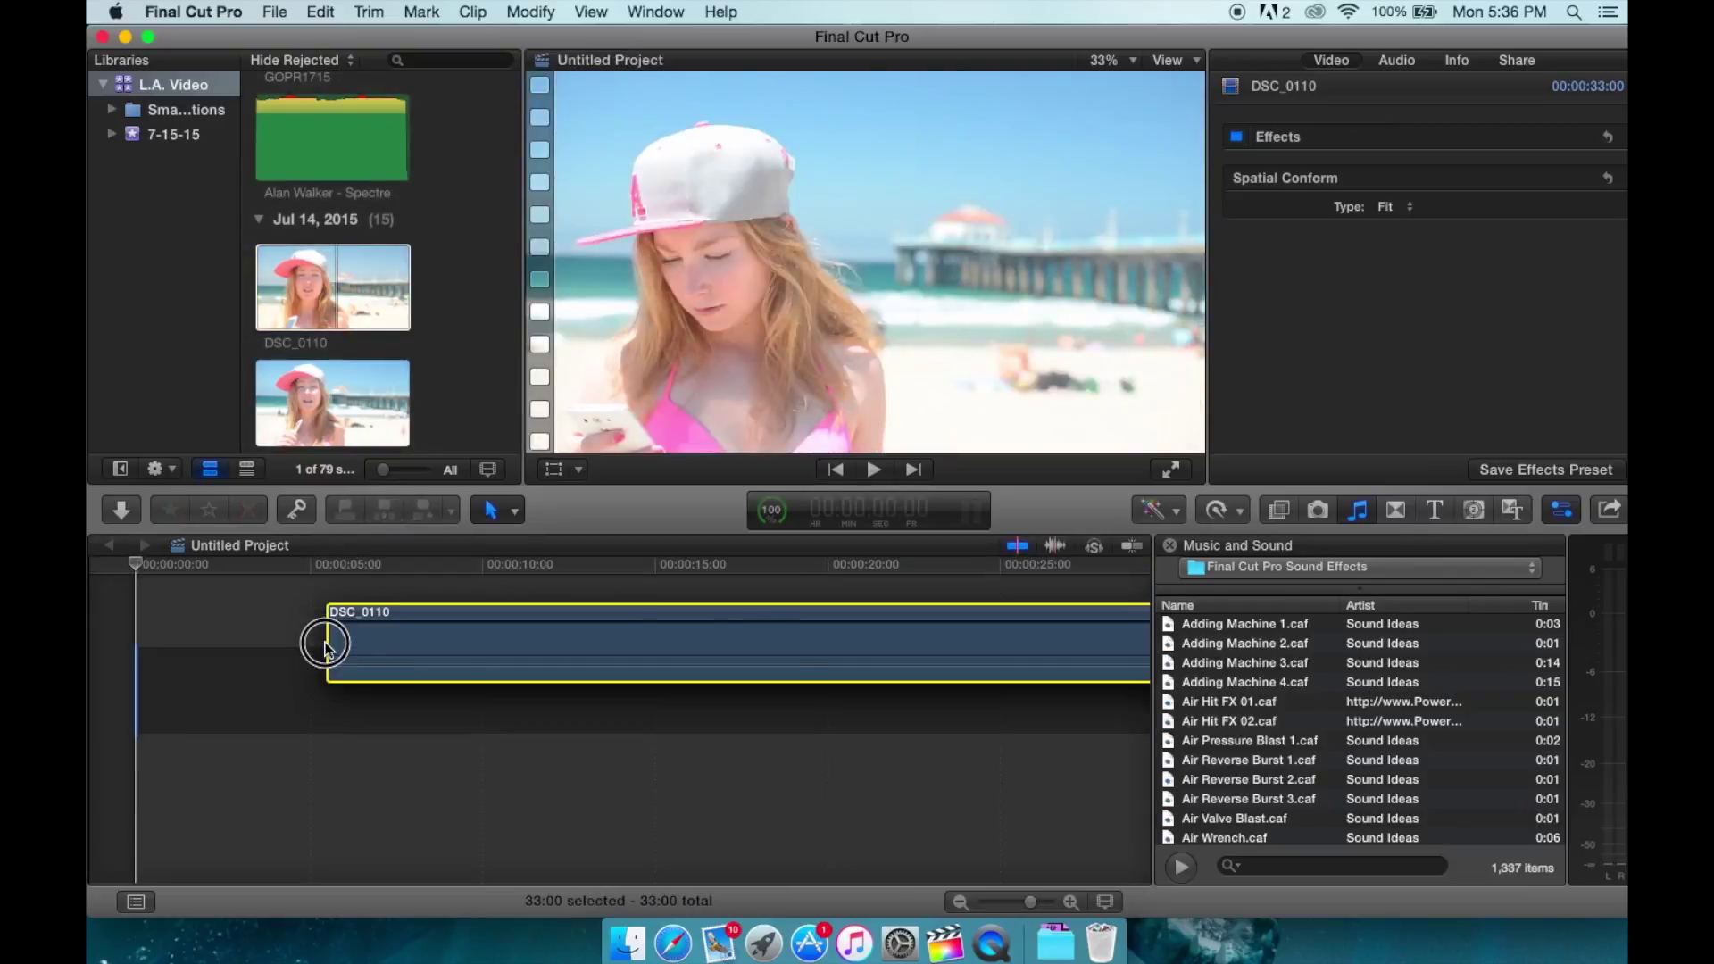
{"action": "left_click", "coordinate": [153, 566]}
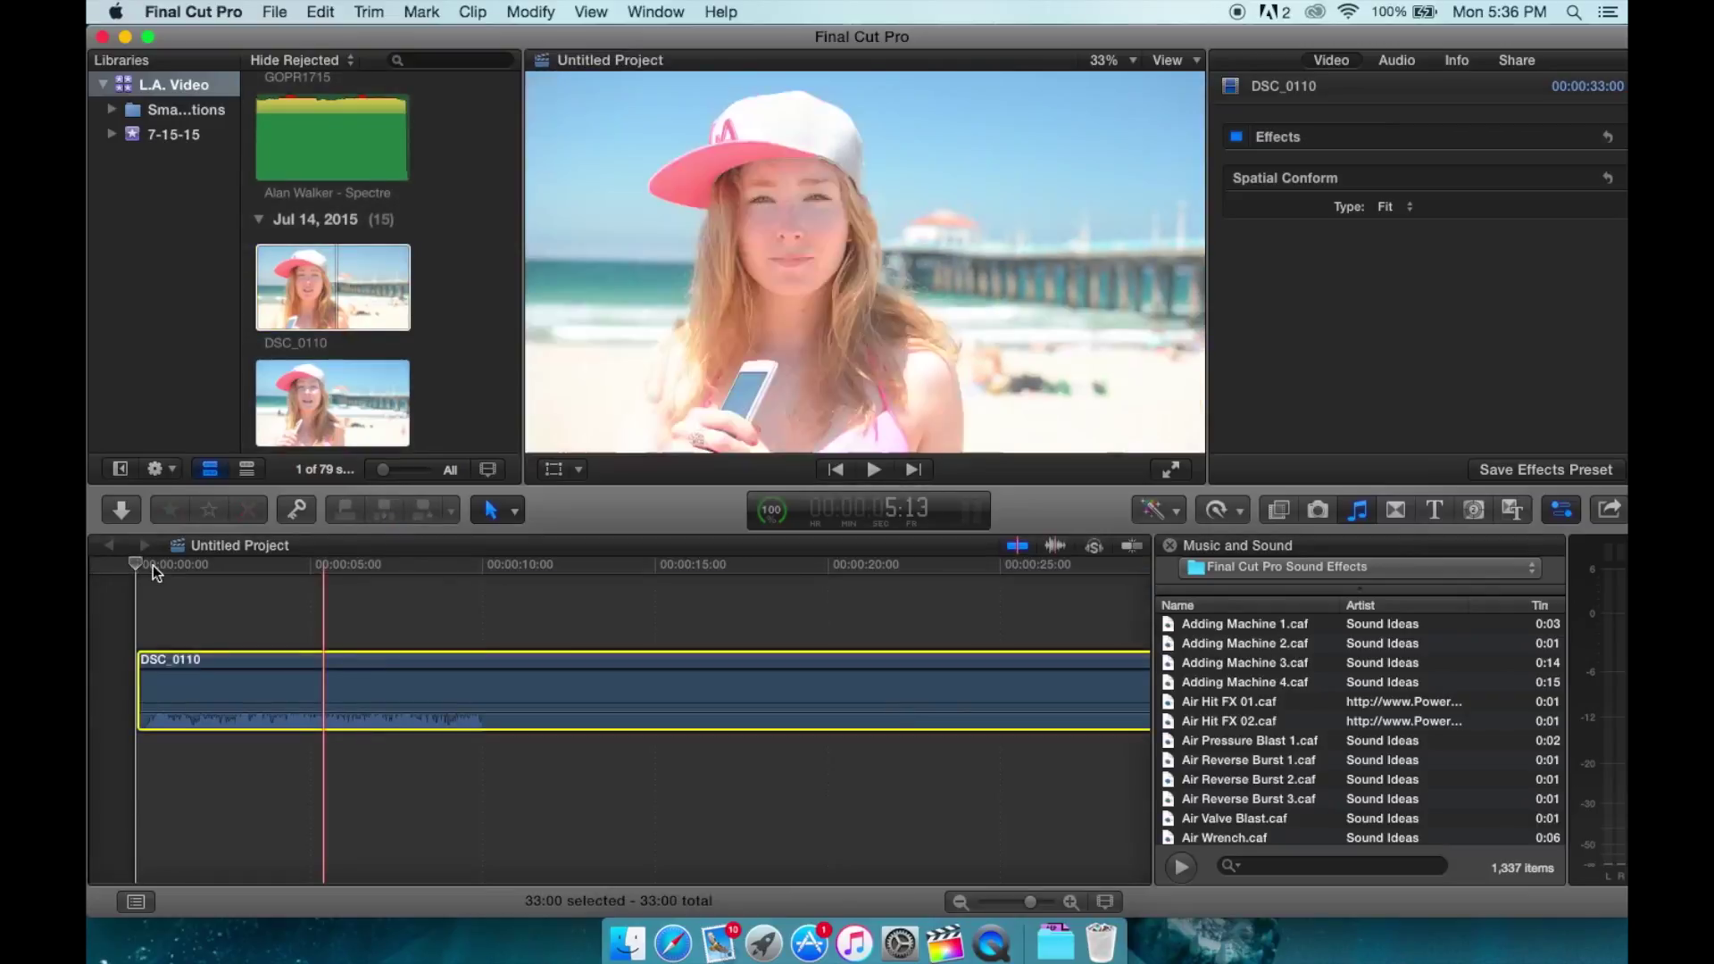
{"action": "left_click_drag", "start_coordinate": [152, 565], "coordinate": [337, 581]}
Play the project, pick the Blade tool, and cut the beach clip at about 7 seconds.
{"action": "key", "text": "space"}
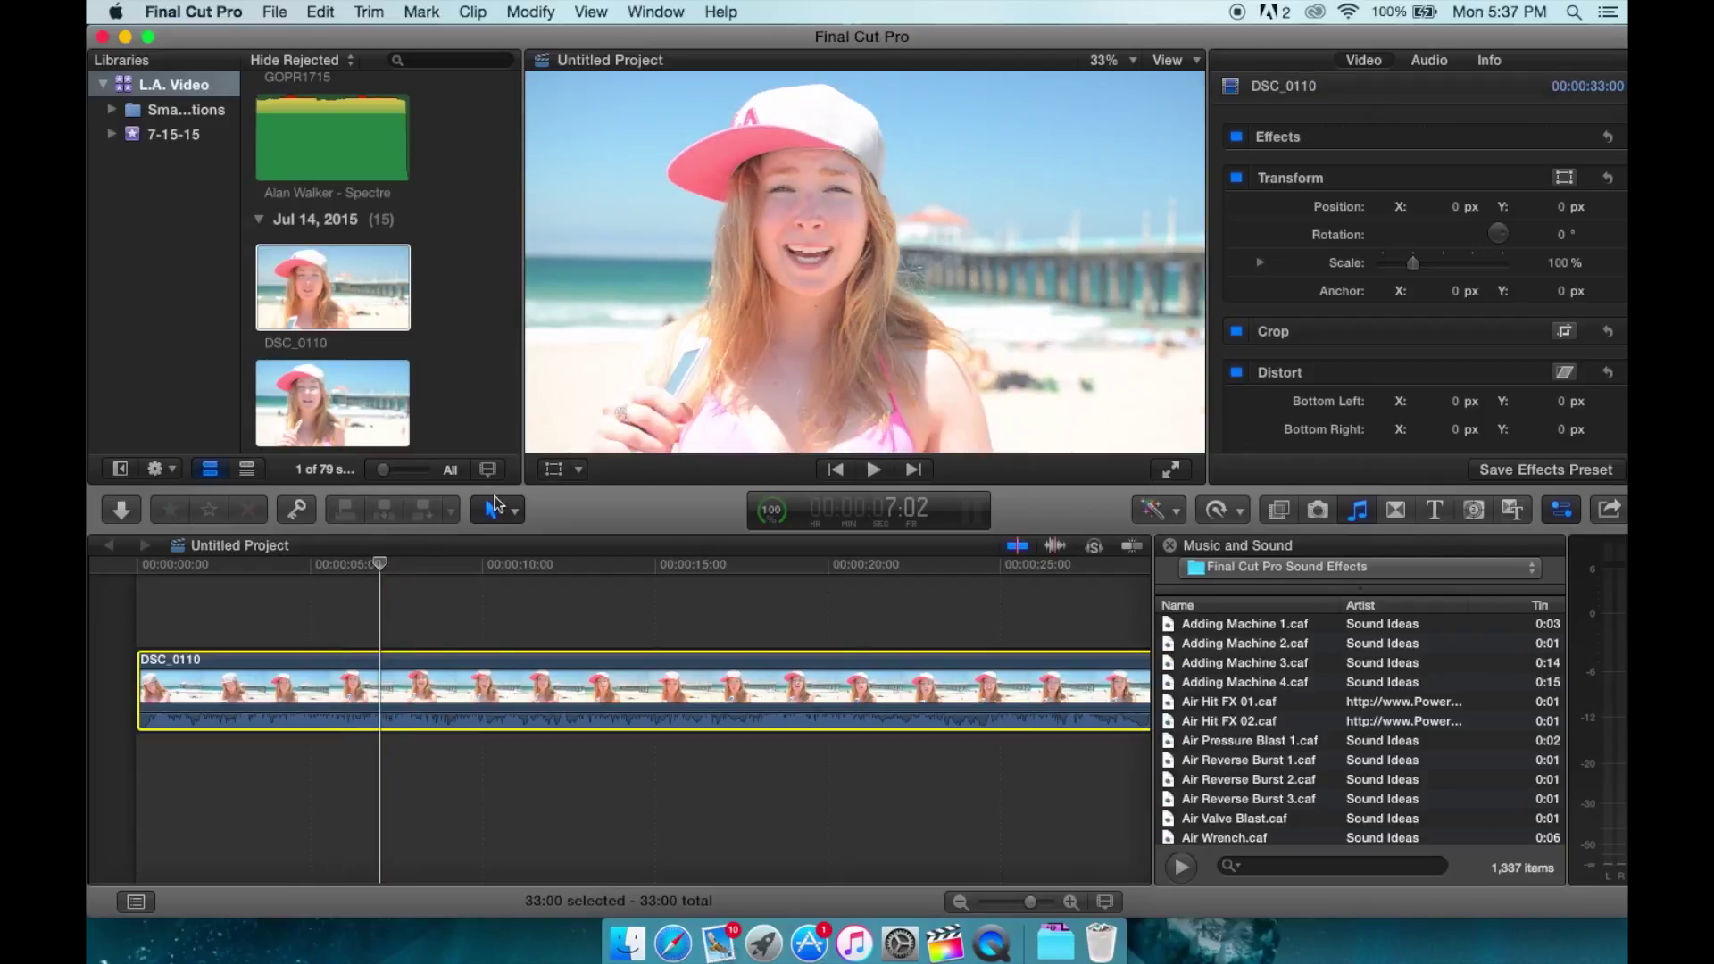
{"action": "left_click", "coordinate": [496, 507]}
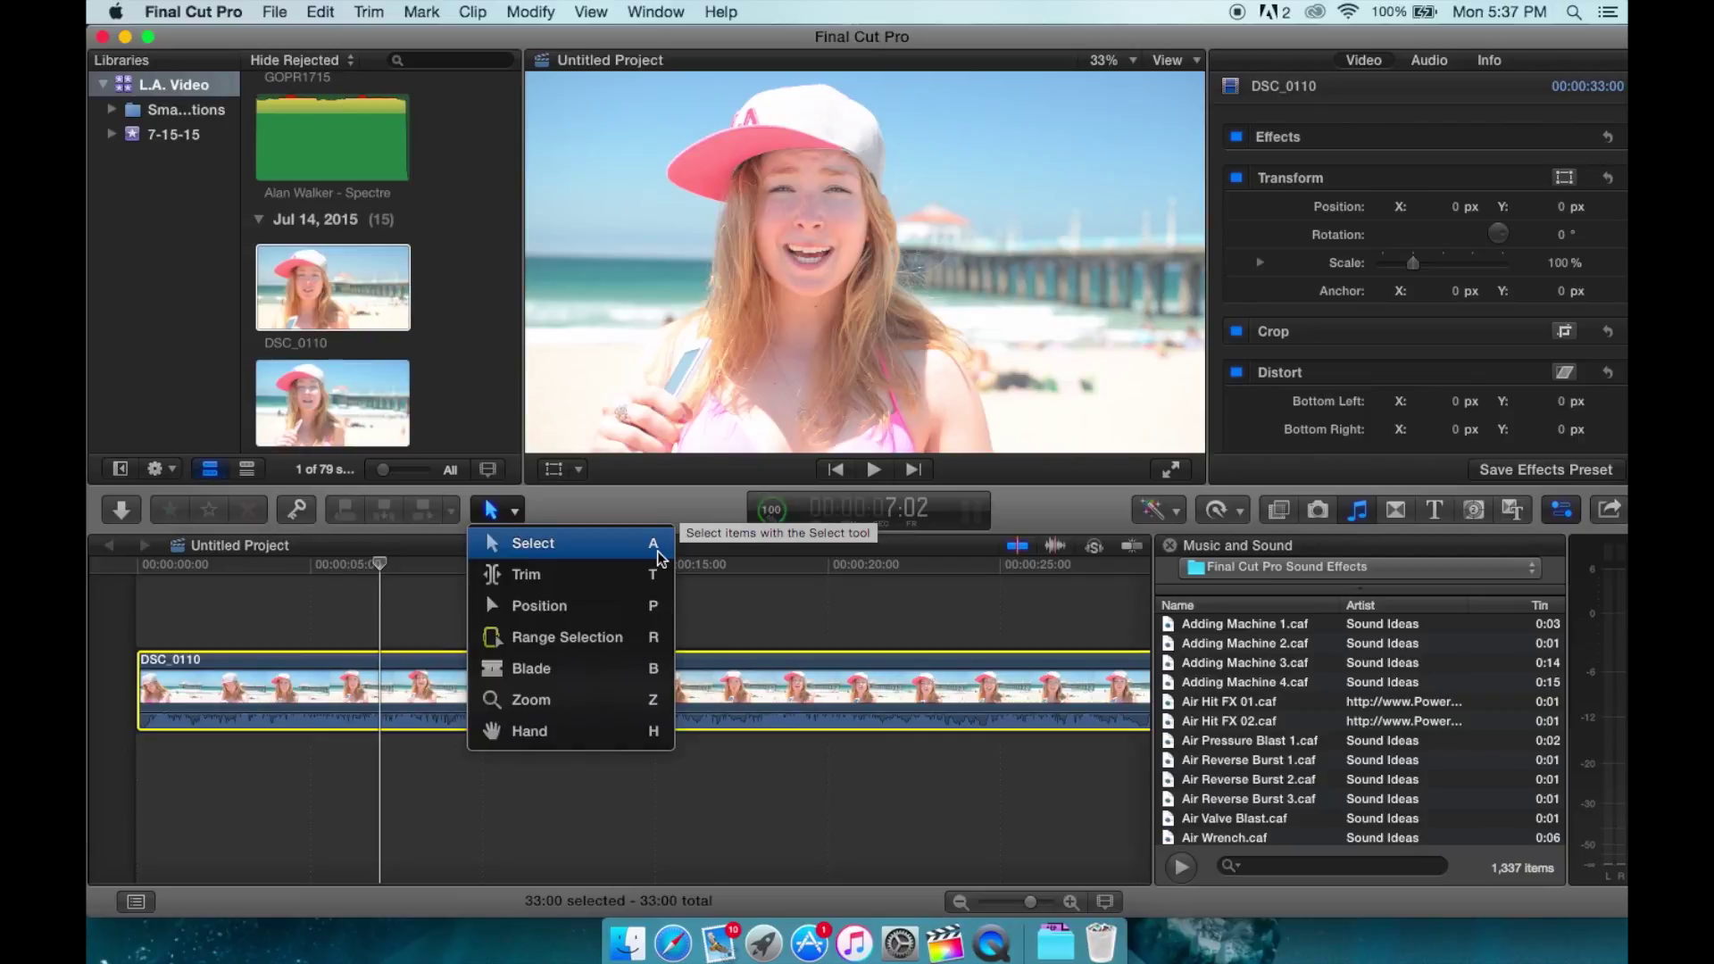
{"action": "left_click", "coordinate": [658, 553]}
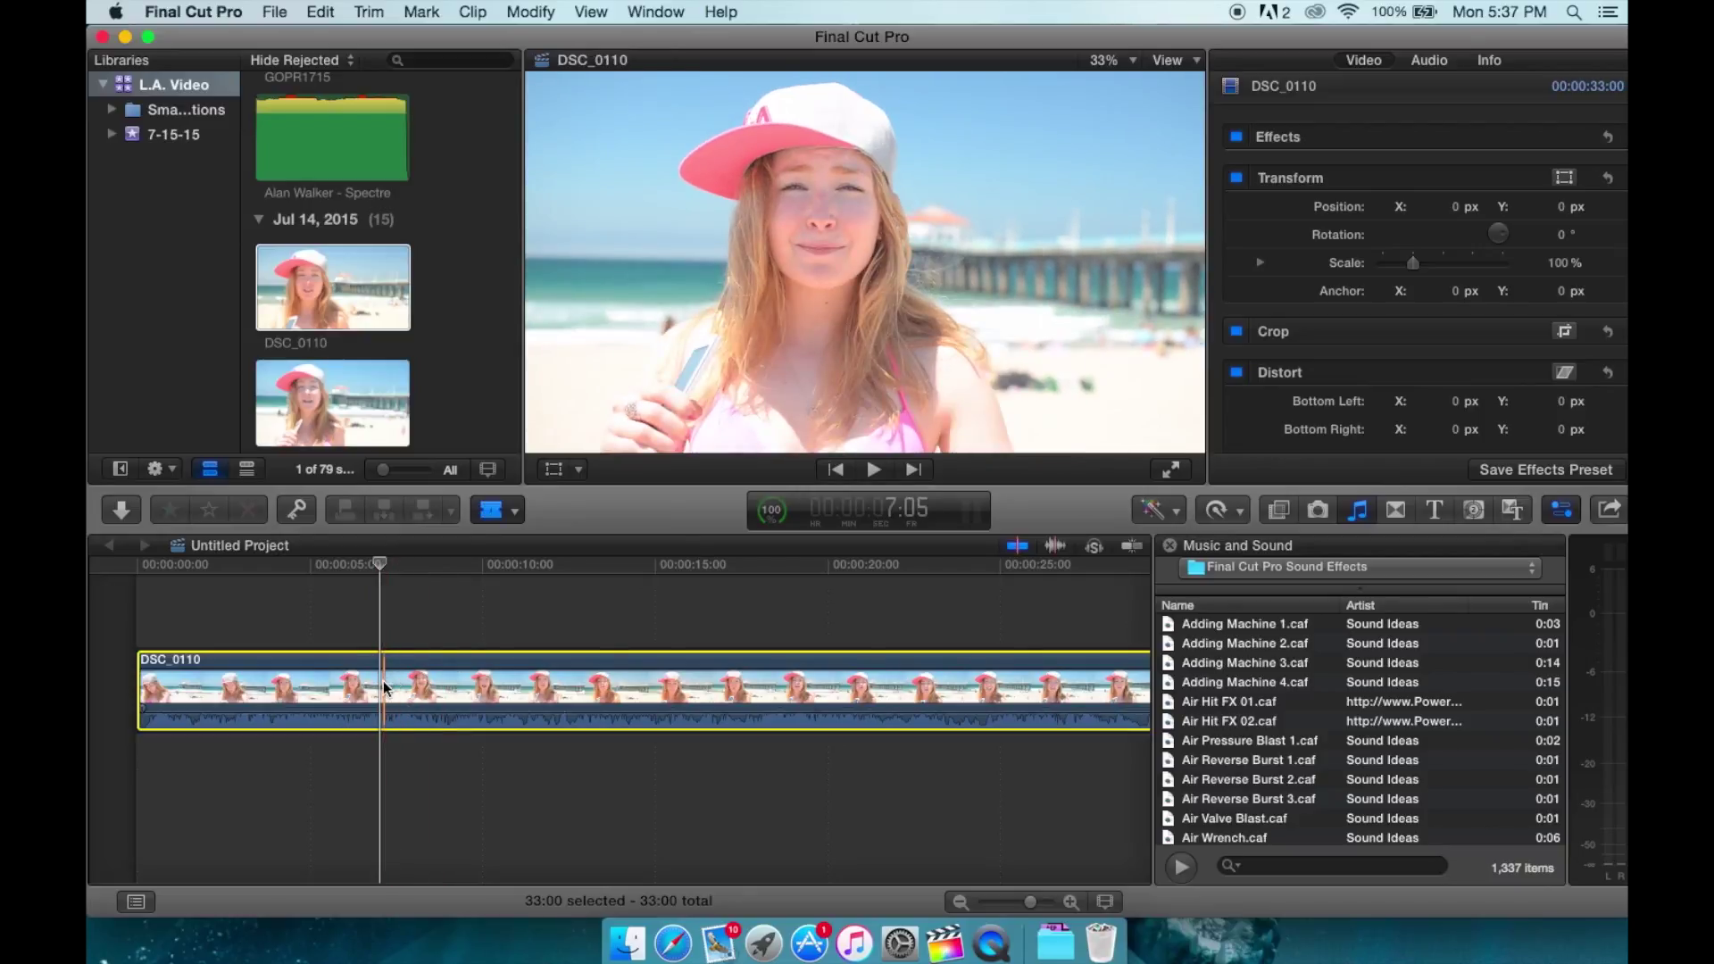
{"action": "left_click", "coordinate": [384, 684]}
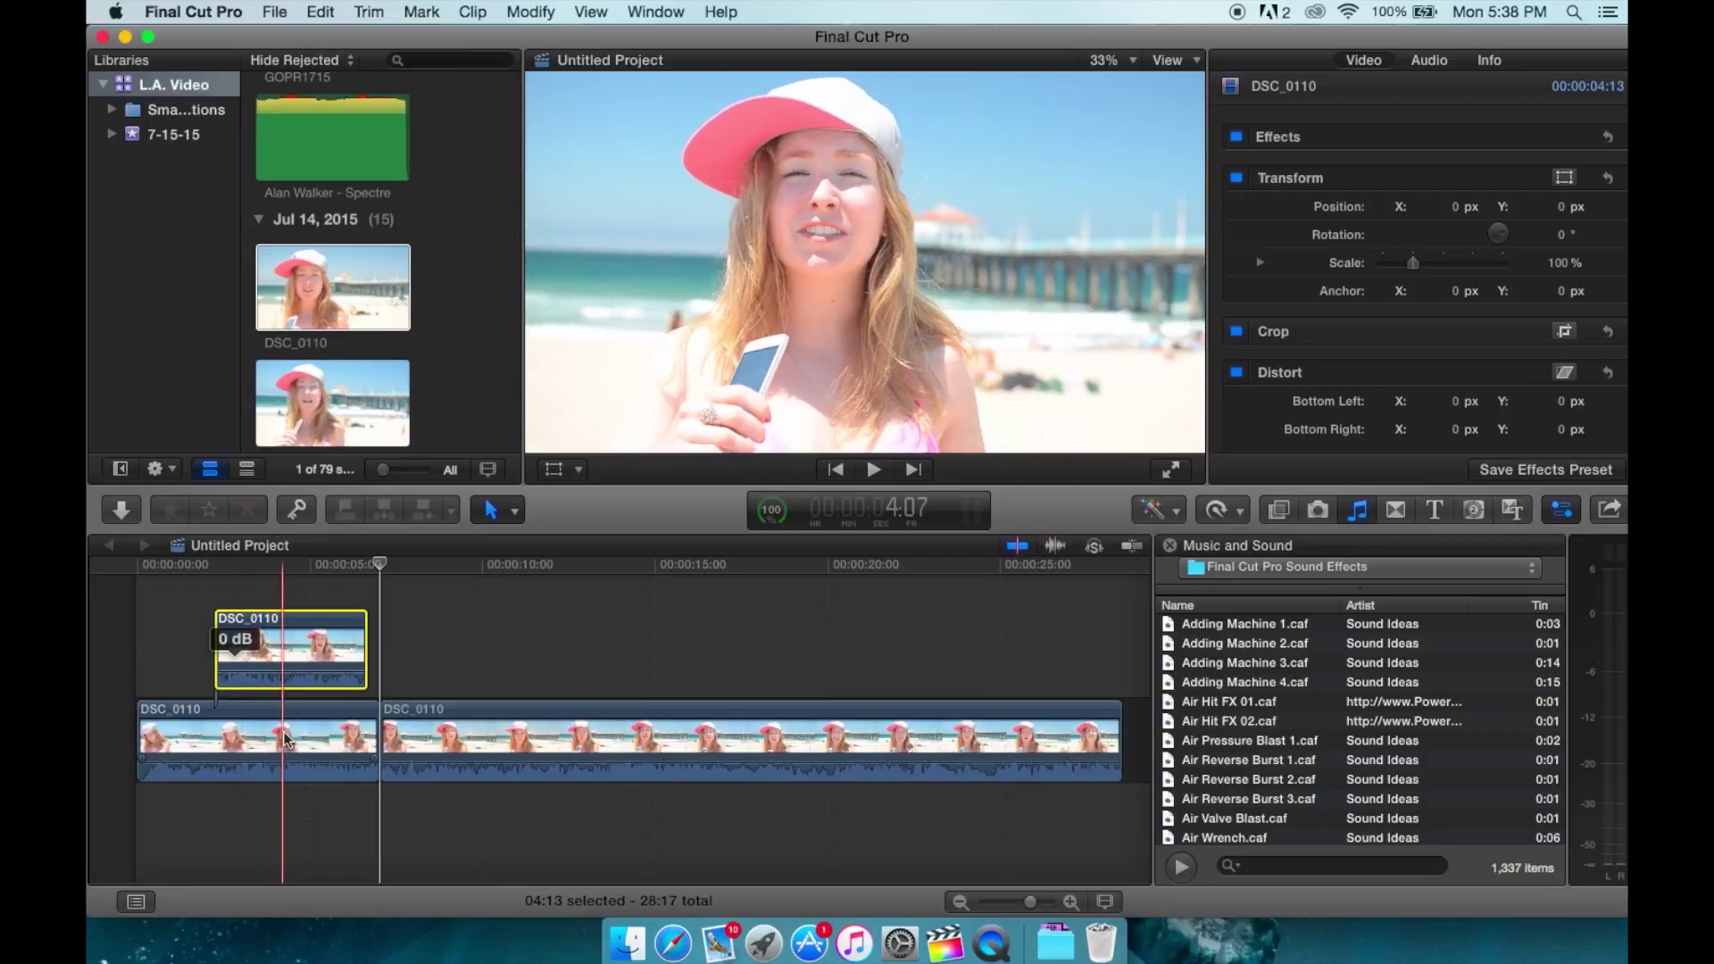
Cut and paste the lifted piece back so DSC_0110 is one 33:00 clip again.
{"action": "key", "text": "super+x"}
{"action": "key", "text": "super+v"}
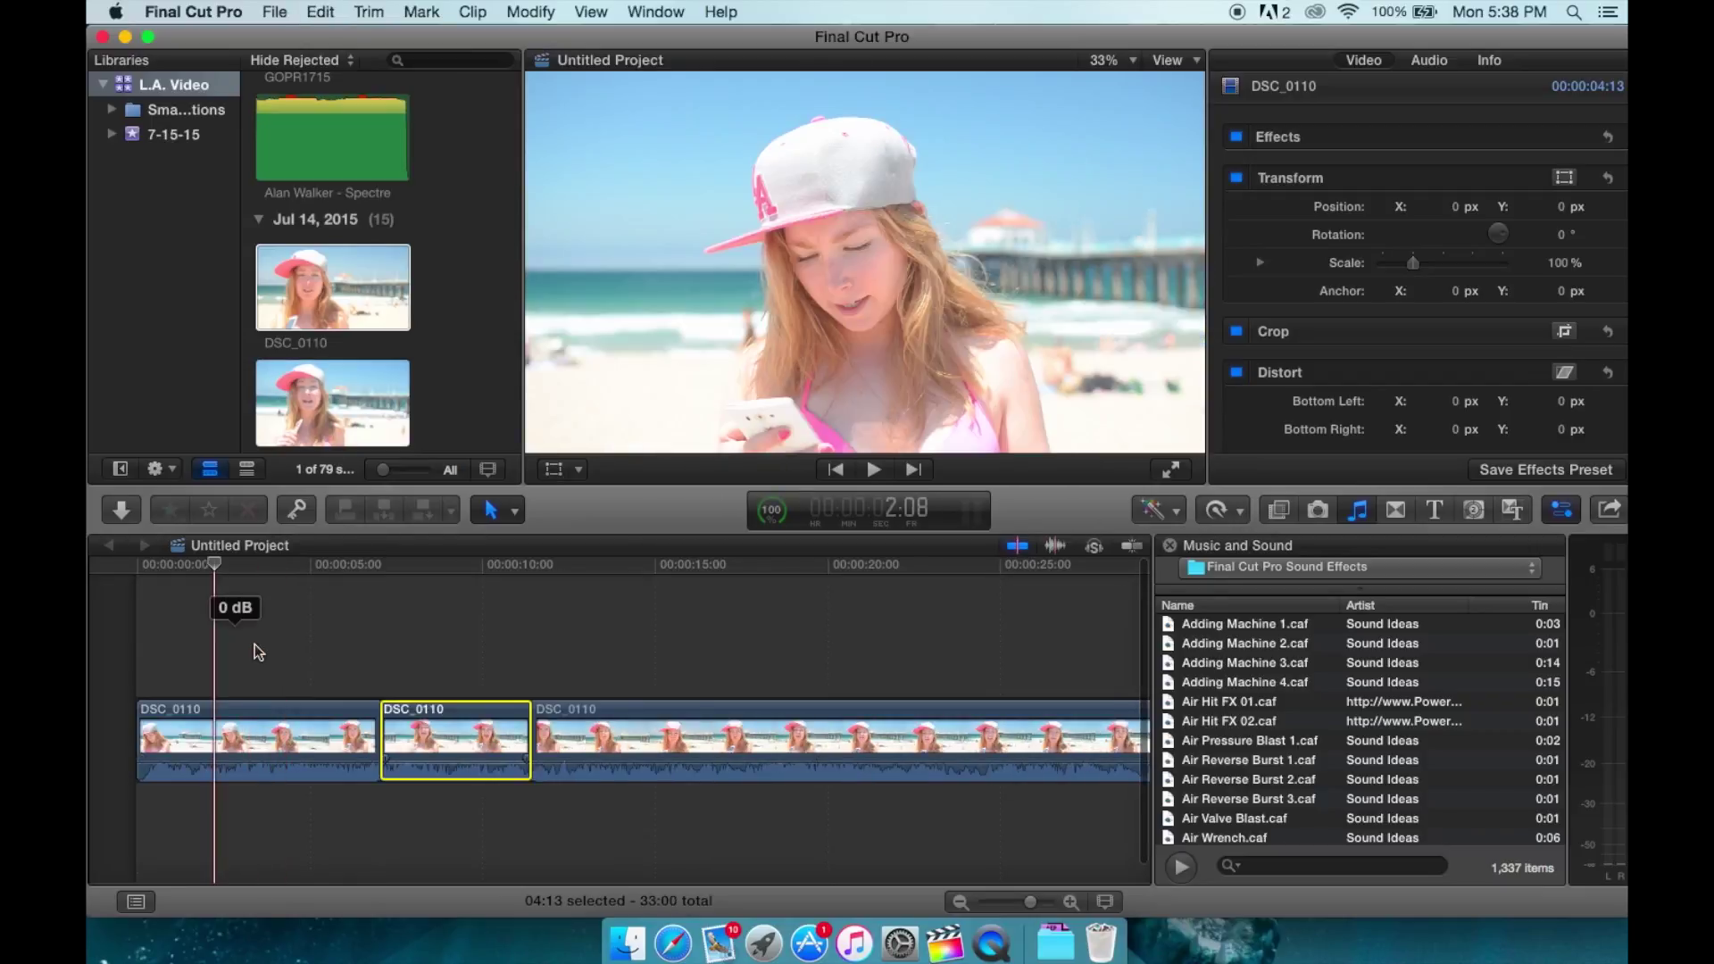
{"action": "key", "text": "super+4"}
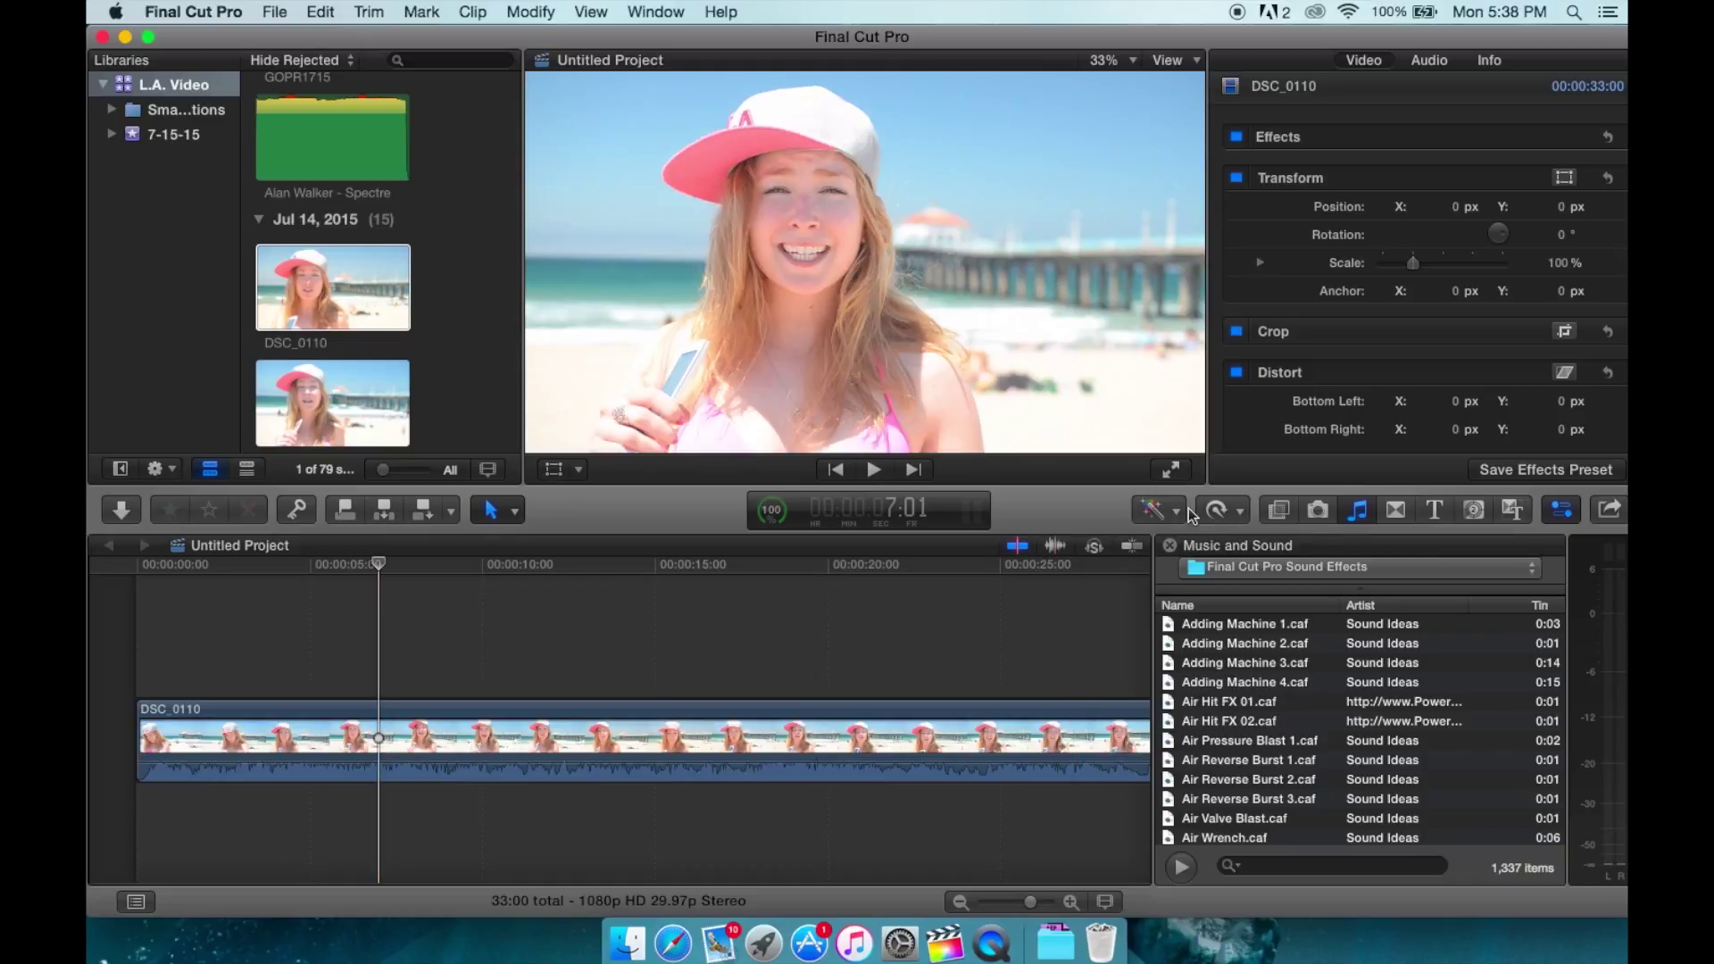
{"action": "scroll", "coordinate": [1463, 286], "scroll_direction": "down", "scroll_amount": 5}
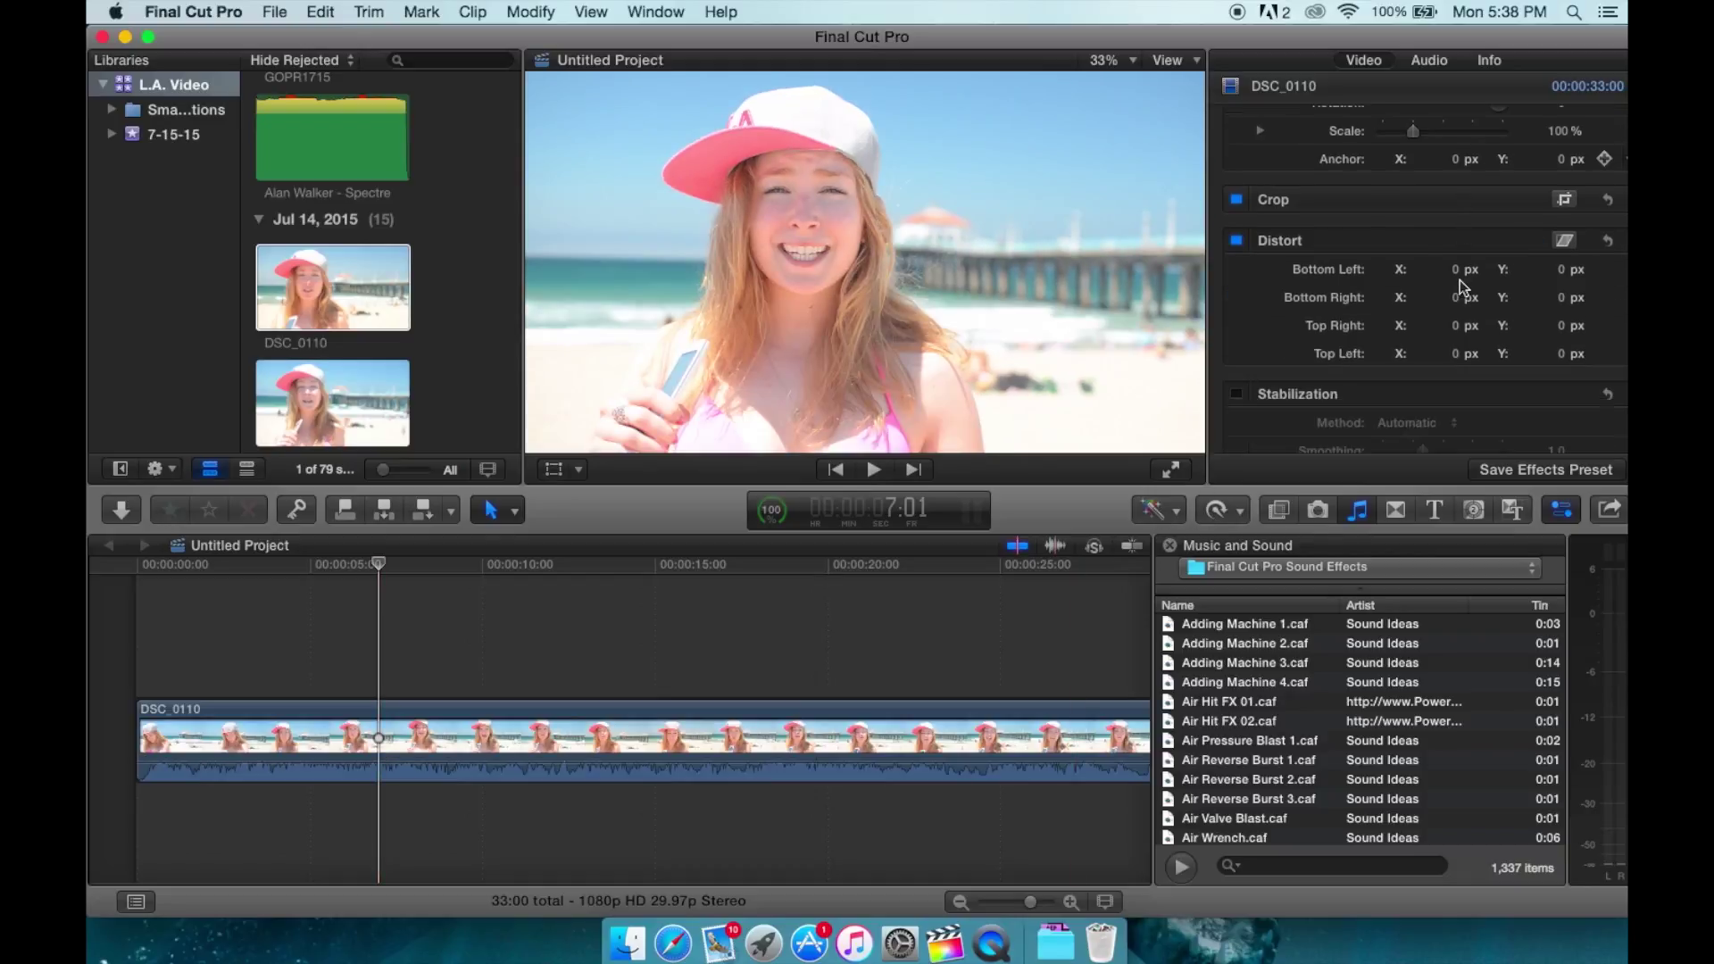
{"action": "scroll", "coordinate": [1462, 286], "scroll_direction": "up", "scroll_amount": 3}
{"action": "mouse_move", "coordinate": [1460, 280]}
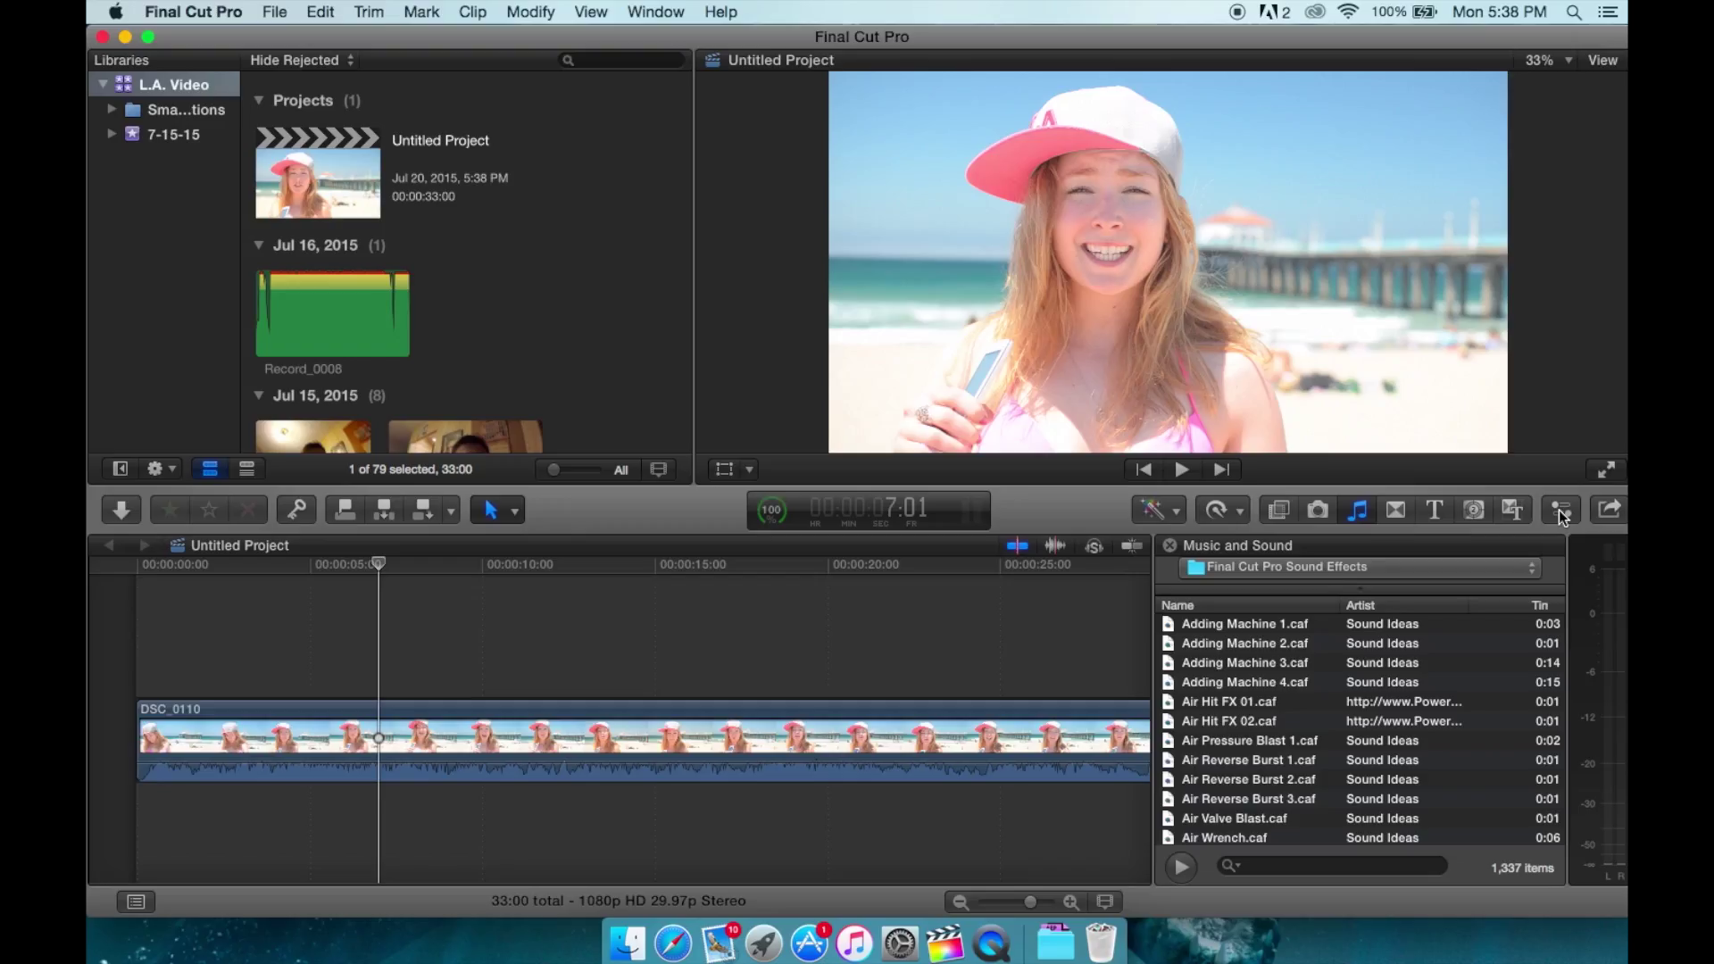
{"action": "left_click", "coordinate": [1559, 511]}
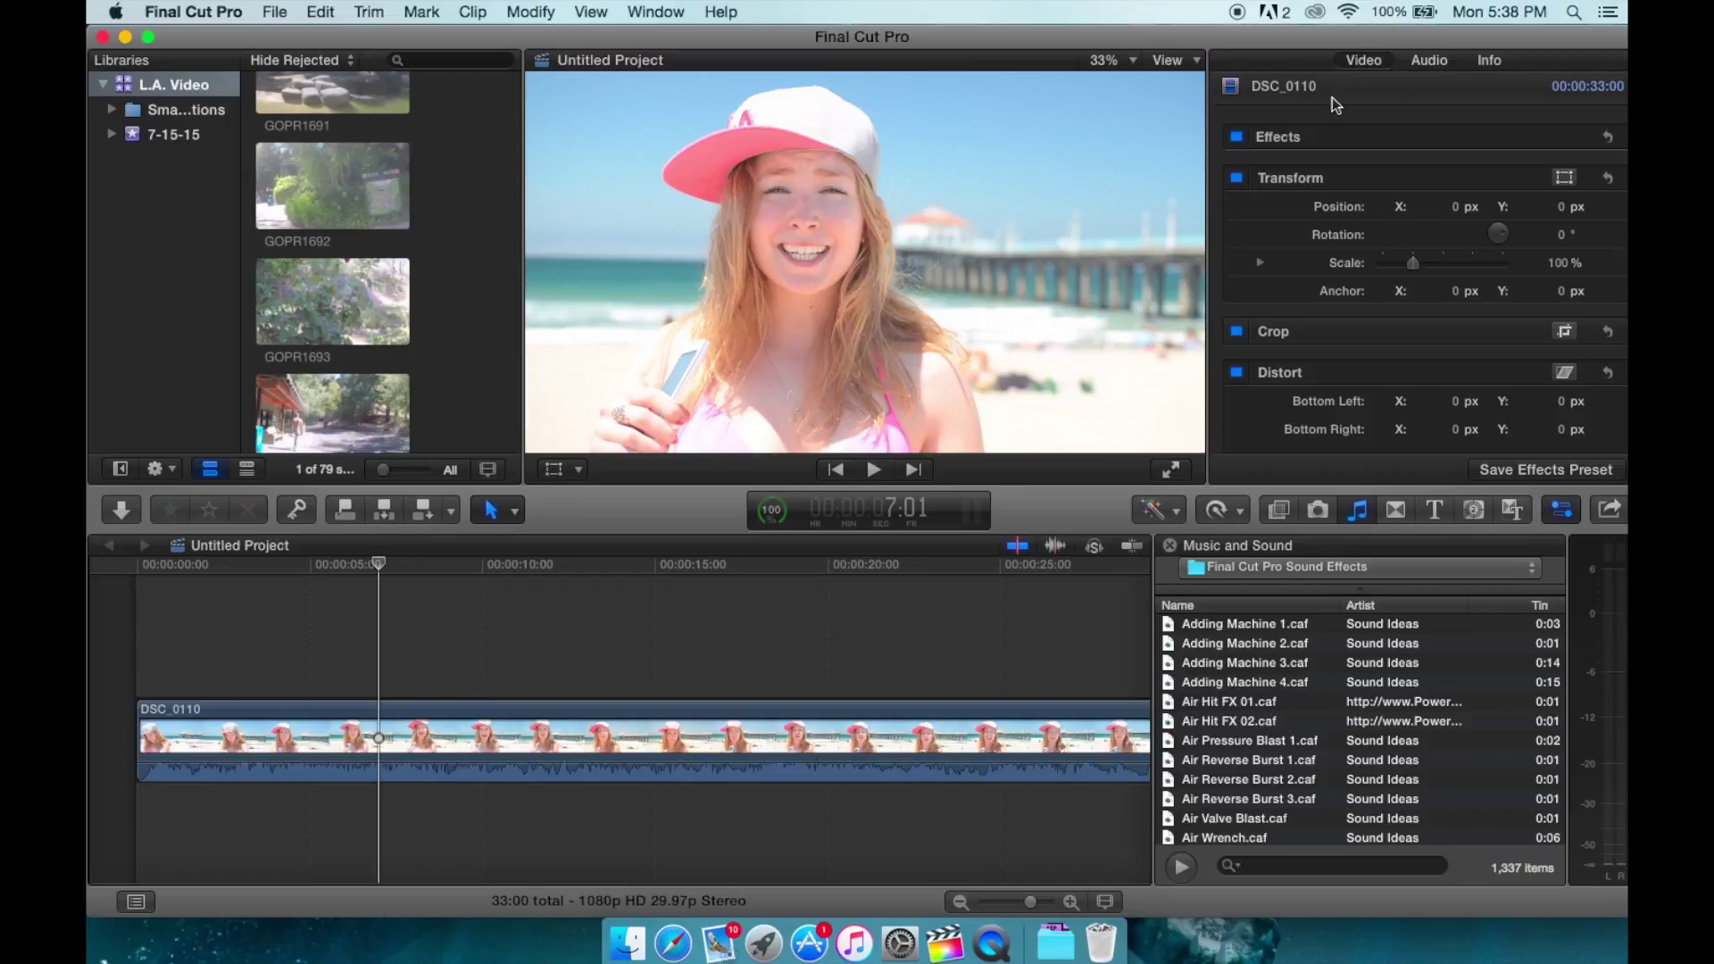
{"action": "scroll", "coordinate": [1290, 411], "scroll_direction": "down", "scroll_amount": 8}
Drag the Artifacts effect from the Effects browser onto the DSC_0110 clip.
{"action": "left_click", "coordinate": [1279, 516]}
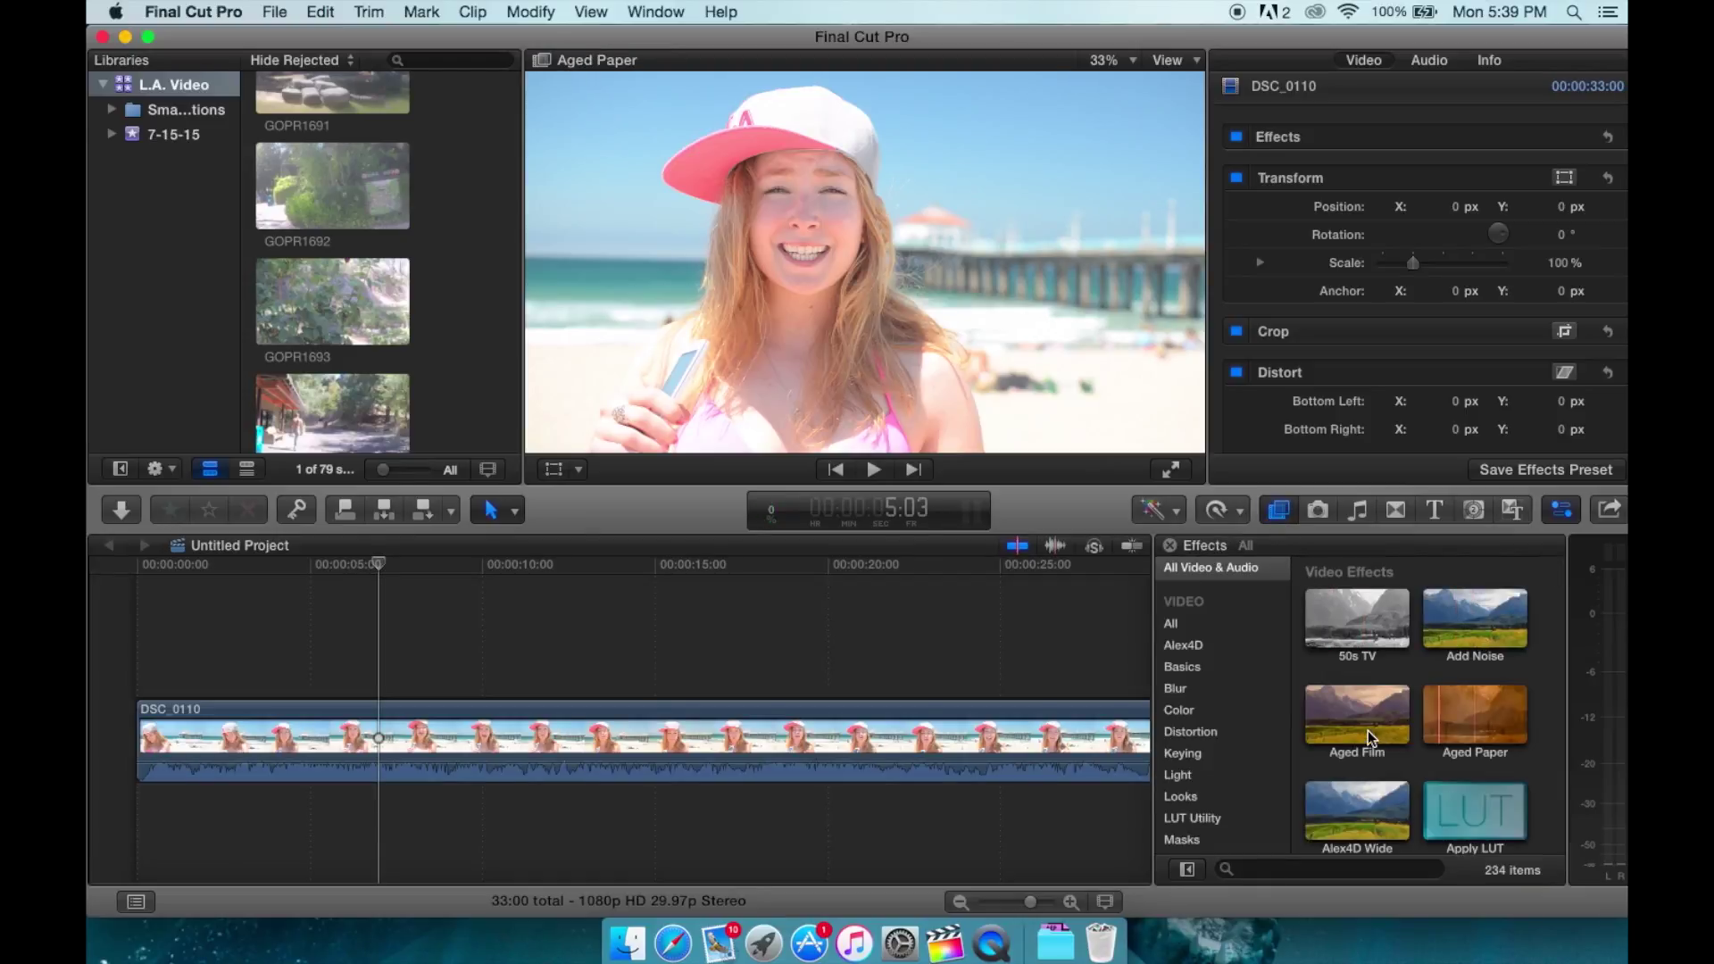
{"action": "scroll", "coordinate": [1348, 728], "scroll_direction": "down", "scroll_amount": 1}
{"action": "scroll", "coordinate": [1342, 721], "scroll_direction": "down", "scroll_amount": 3}
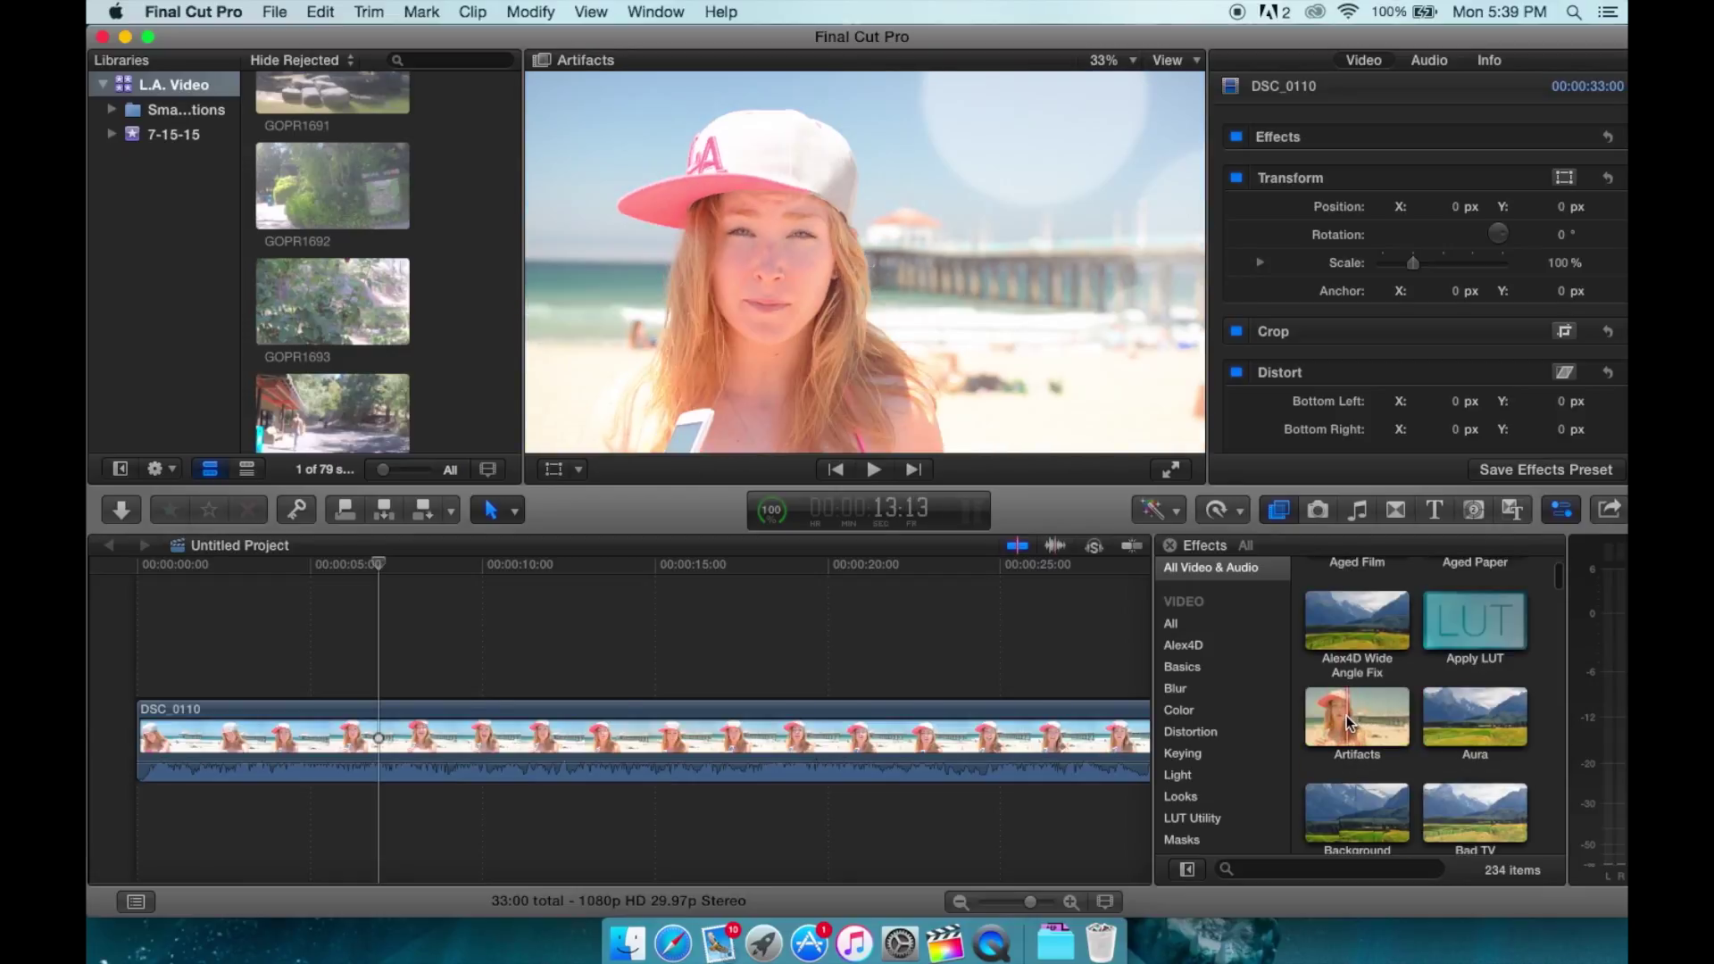
{"action": "left_click", "coordinate": [1363, 723]}
{"action": "left_click_drag", "start_coordinate": [1364, 721], "coordinate": [1216, 722]}
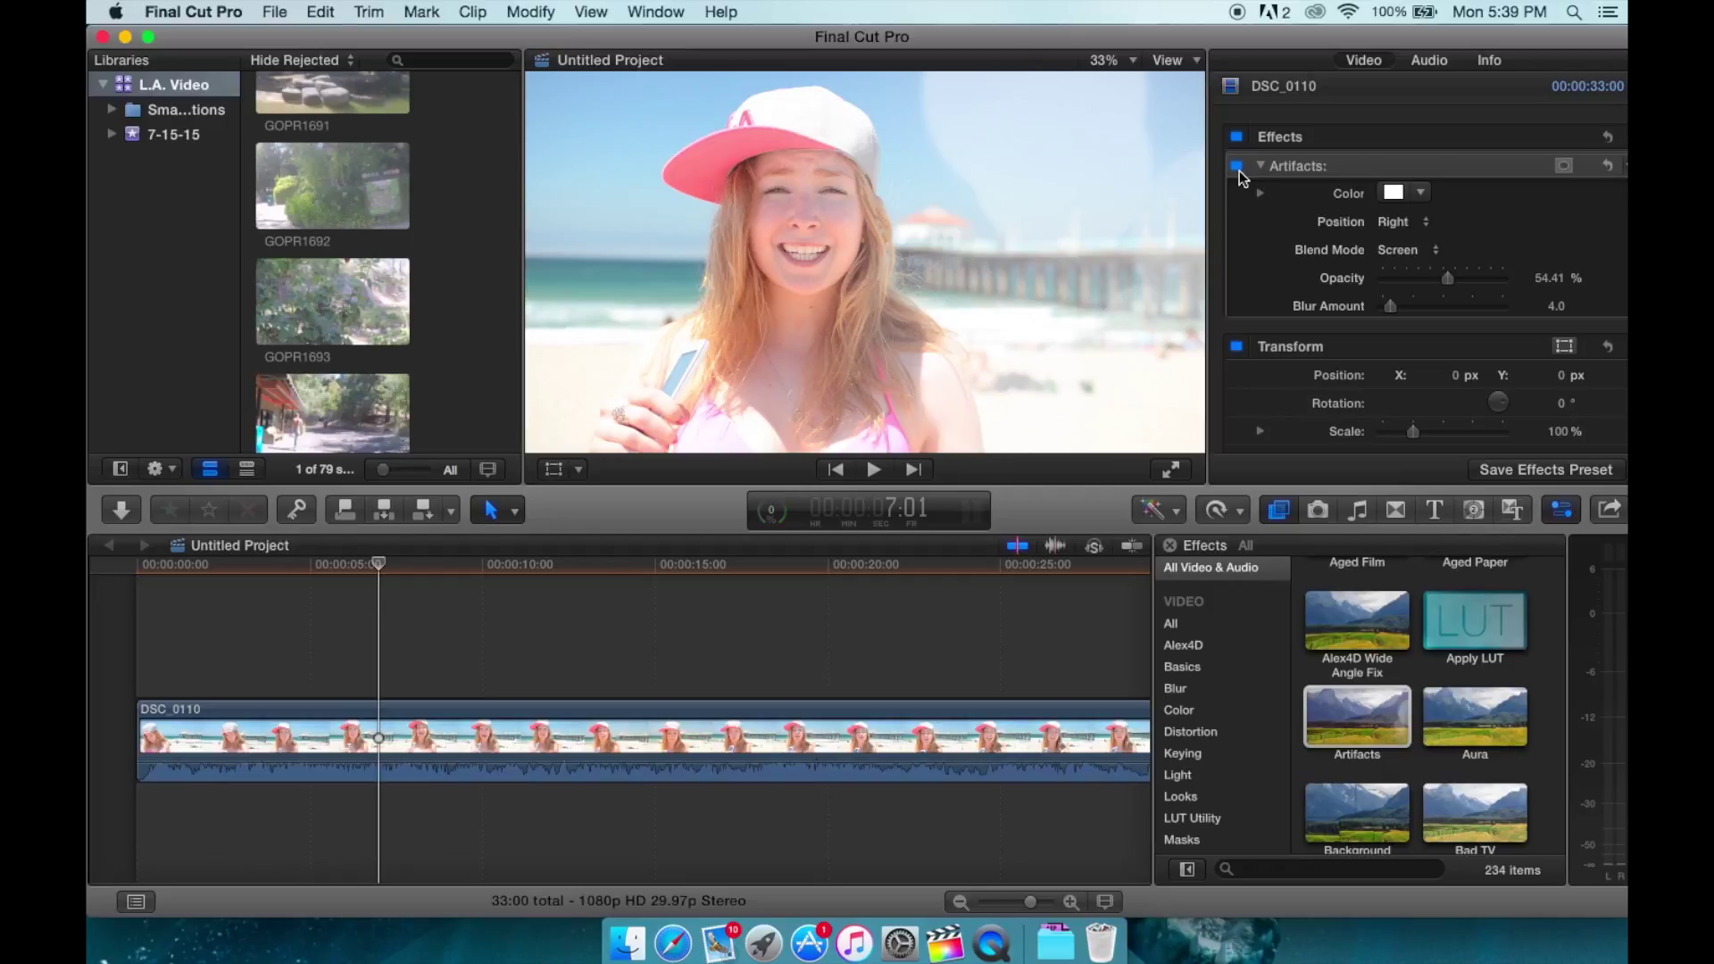
Toggle the Artifacts effect off and on to compare, and tint its light leak orange.
{"action": "left_click", "coordinate": [1238, 166]}
{"action": "left_click", "coordinate": [1237, 167]}
{"action": "left_click", "coordinate": [1419, 198]}
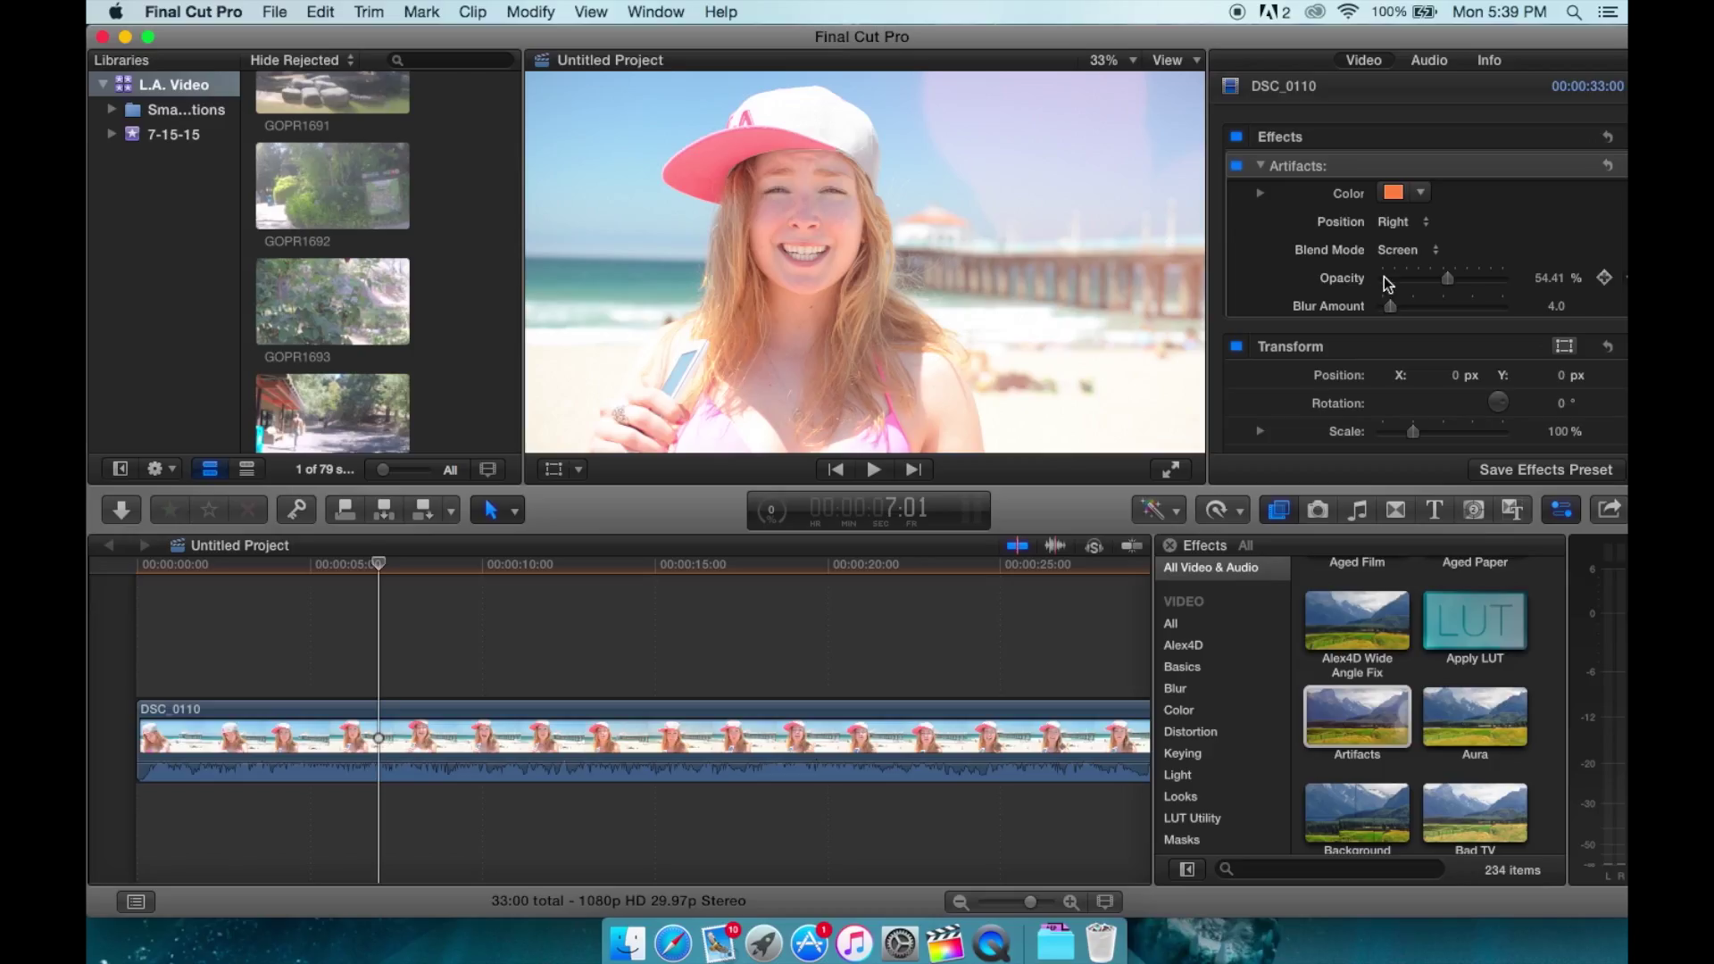
Try Add and Subtract blend modes, then settle on Screen for the Artifacts effect.
{"action": "left_click", "coordinate": [1395, 252]}
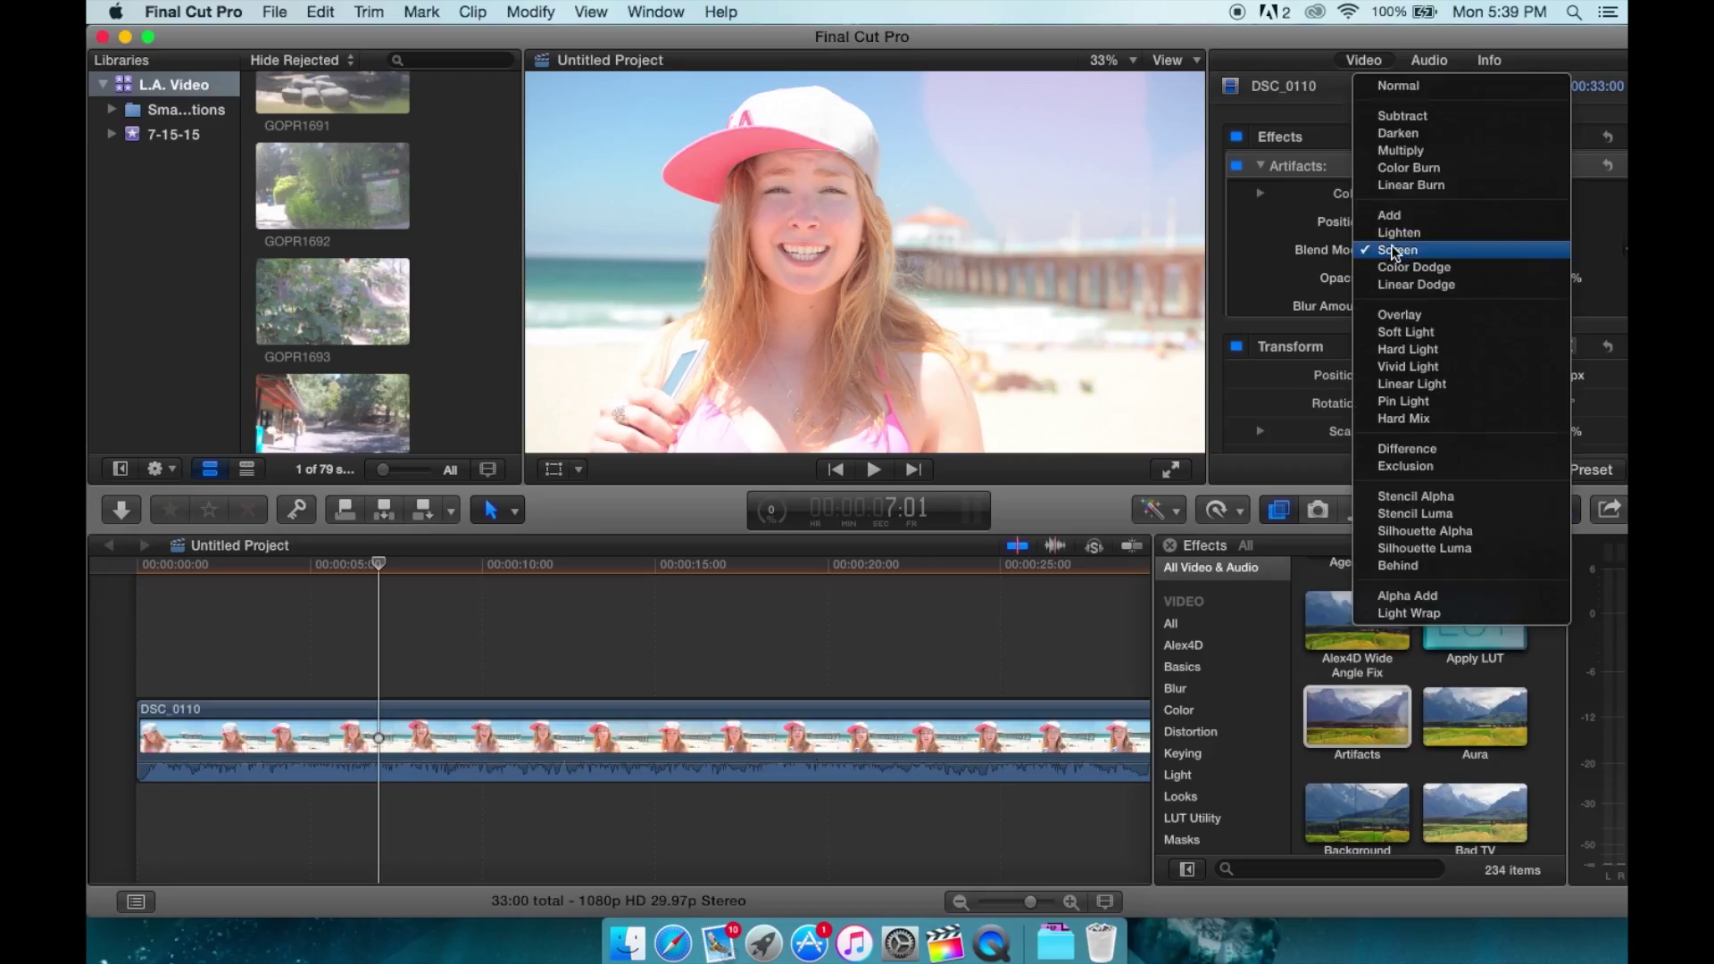
{"action": "left_click", "coordinate": [1389, 216]}
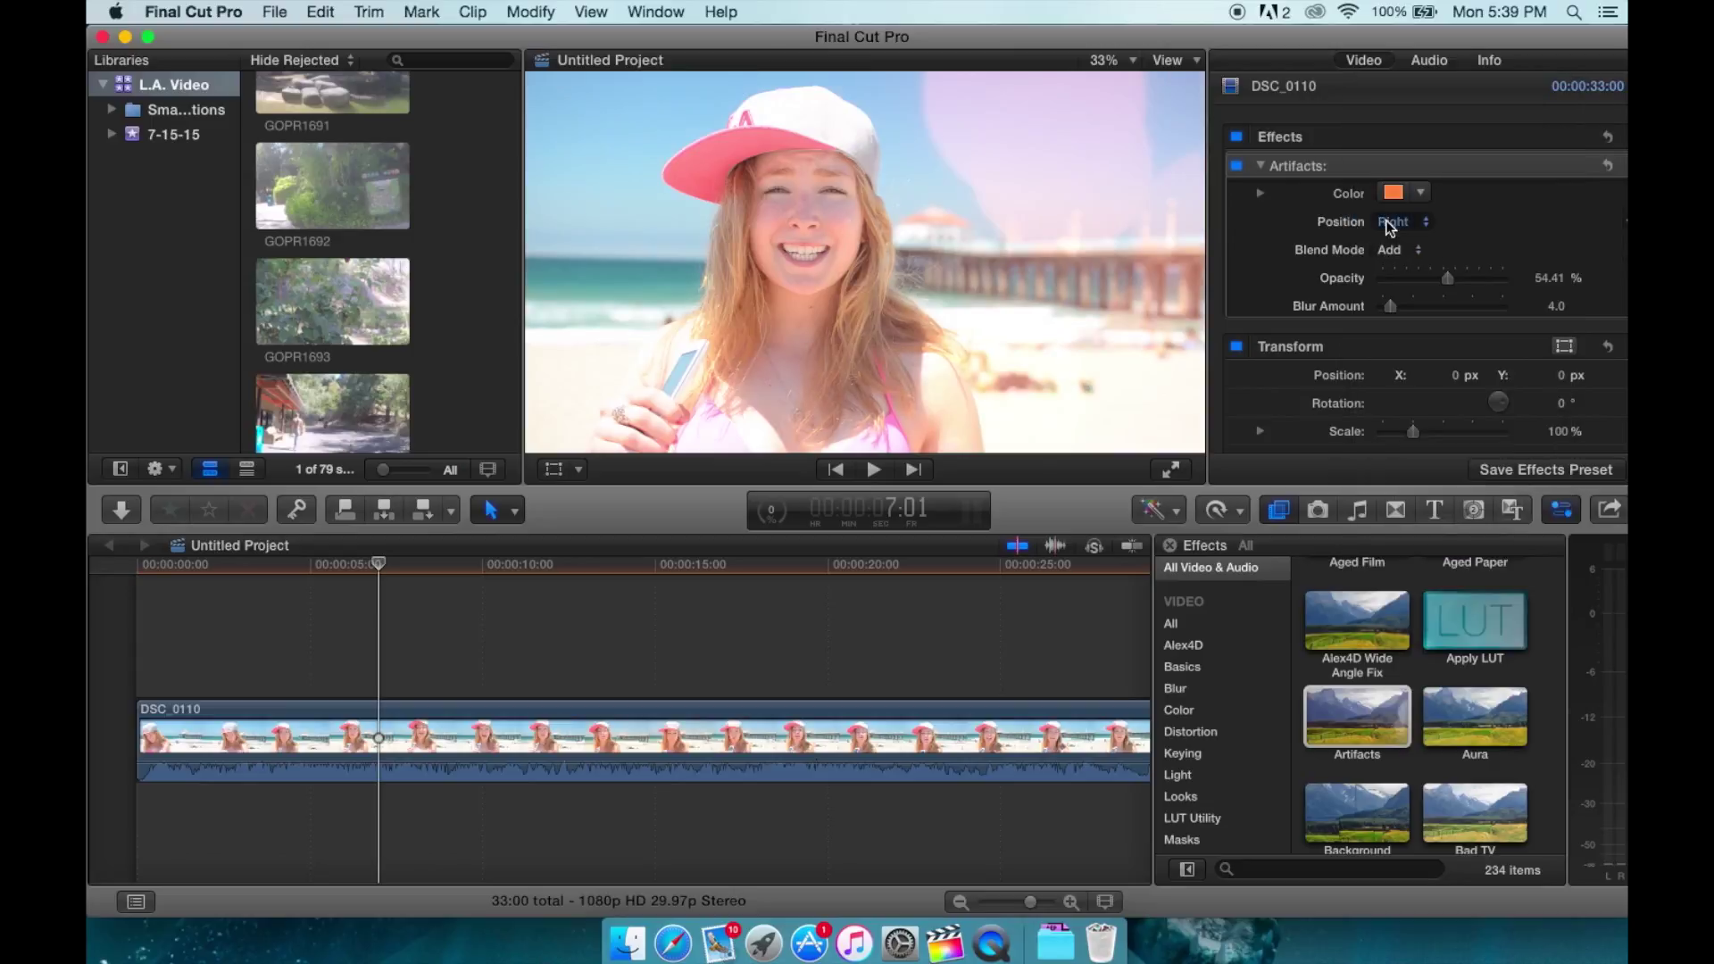
{"action": "left_click", "coordinate": [1395, 250]}
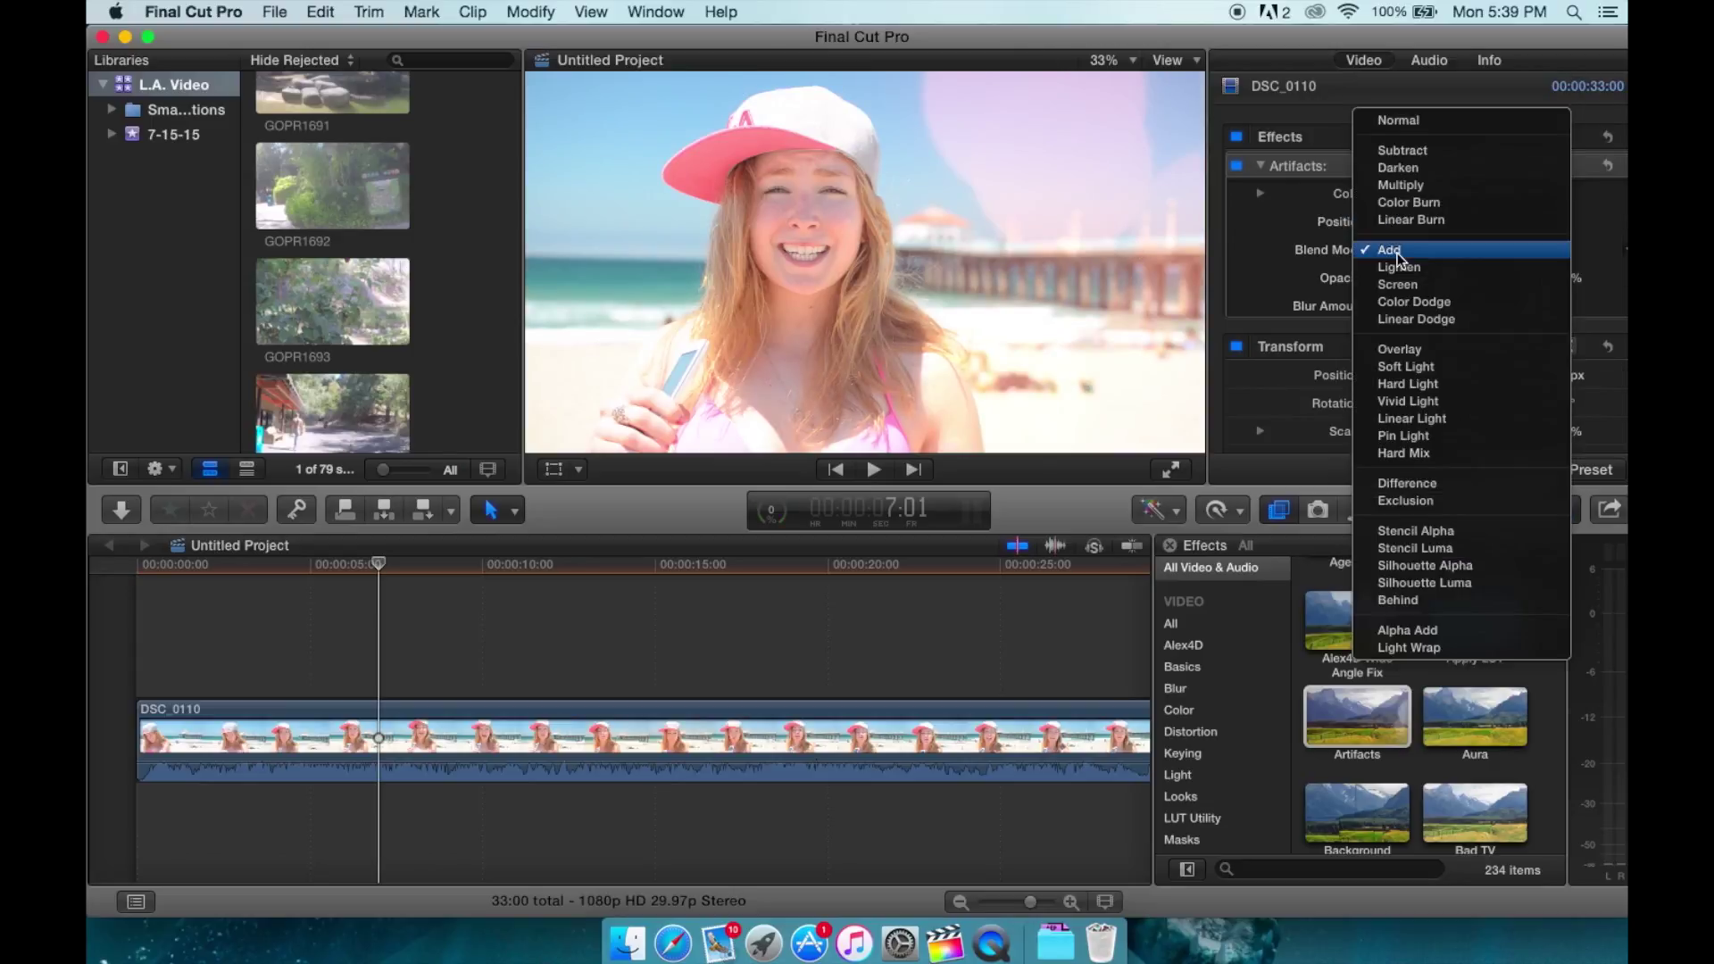
{"action": "left_click", "coordinate": [1391, 151]}
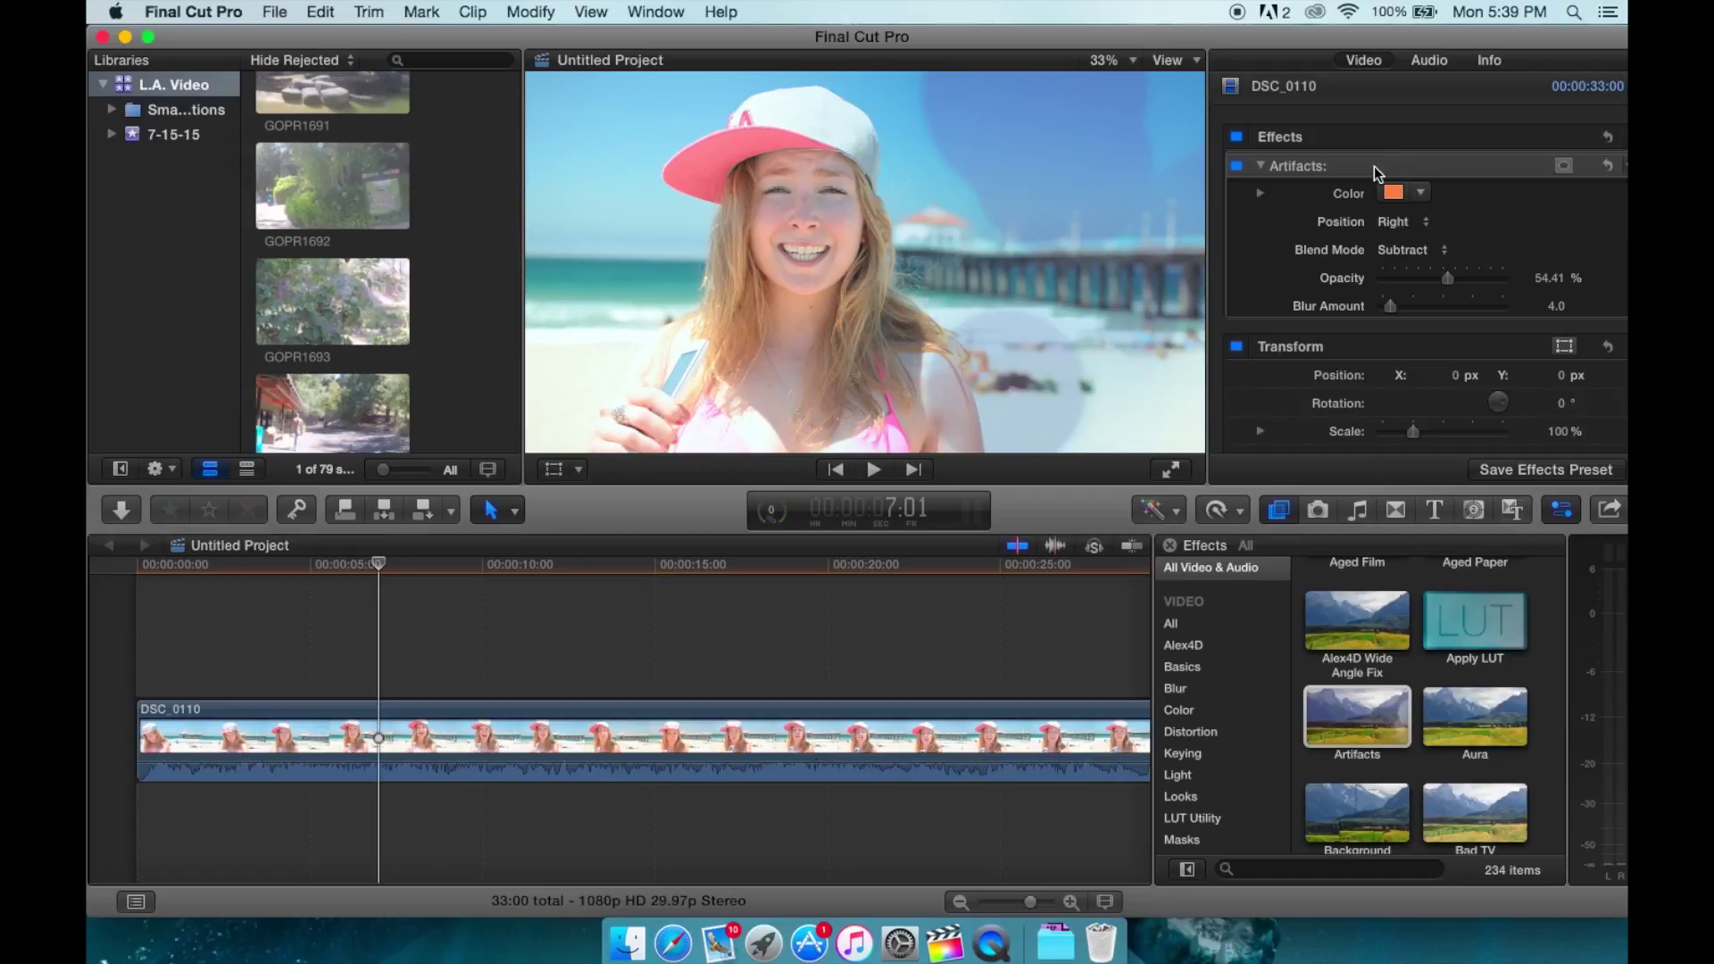
{"action": "left_click", "coordinate": [1400, 250]}
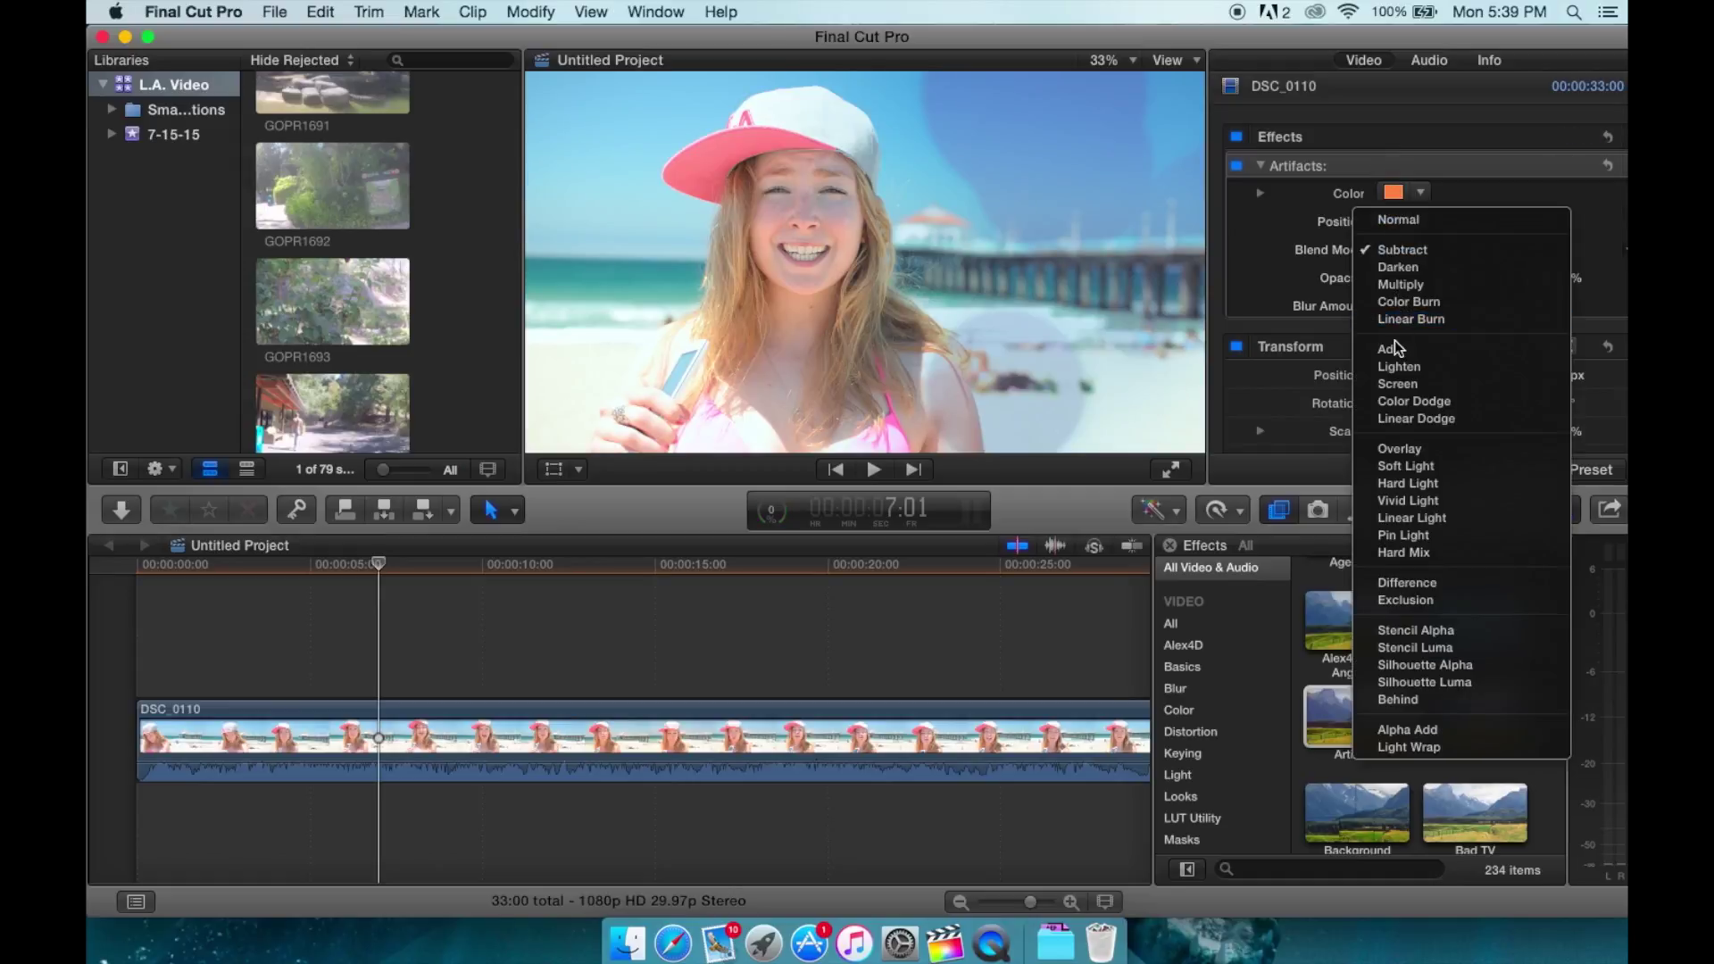
{"action": "left_click", "coordinate": [1400, 385]}
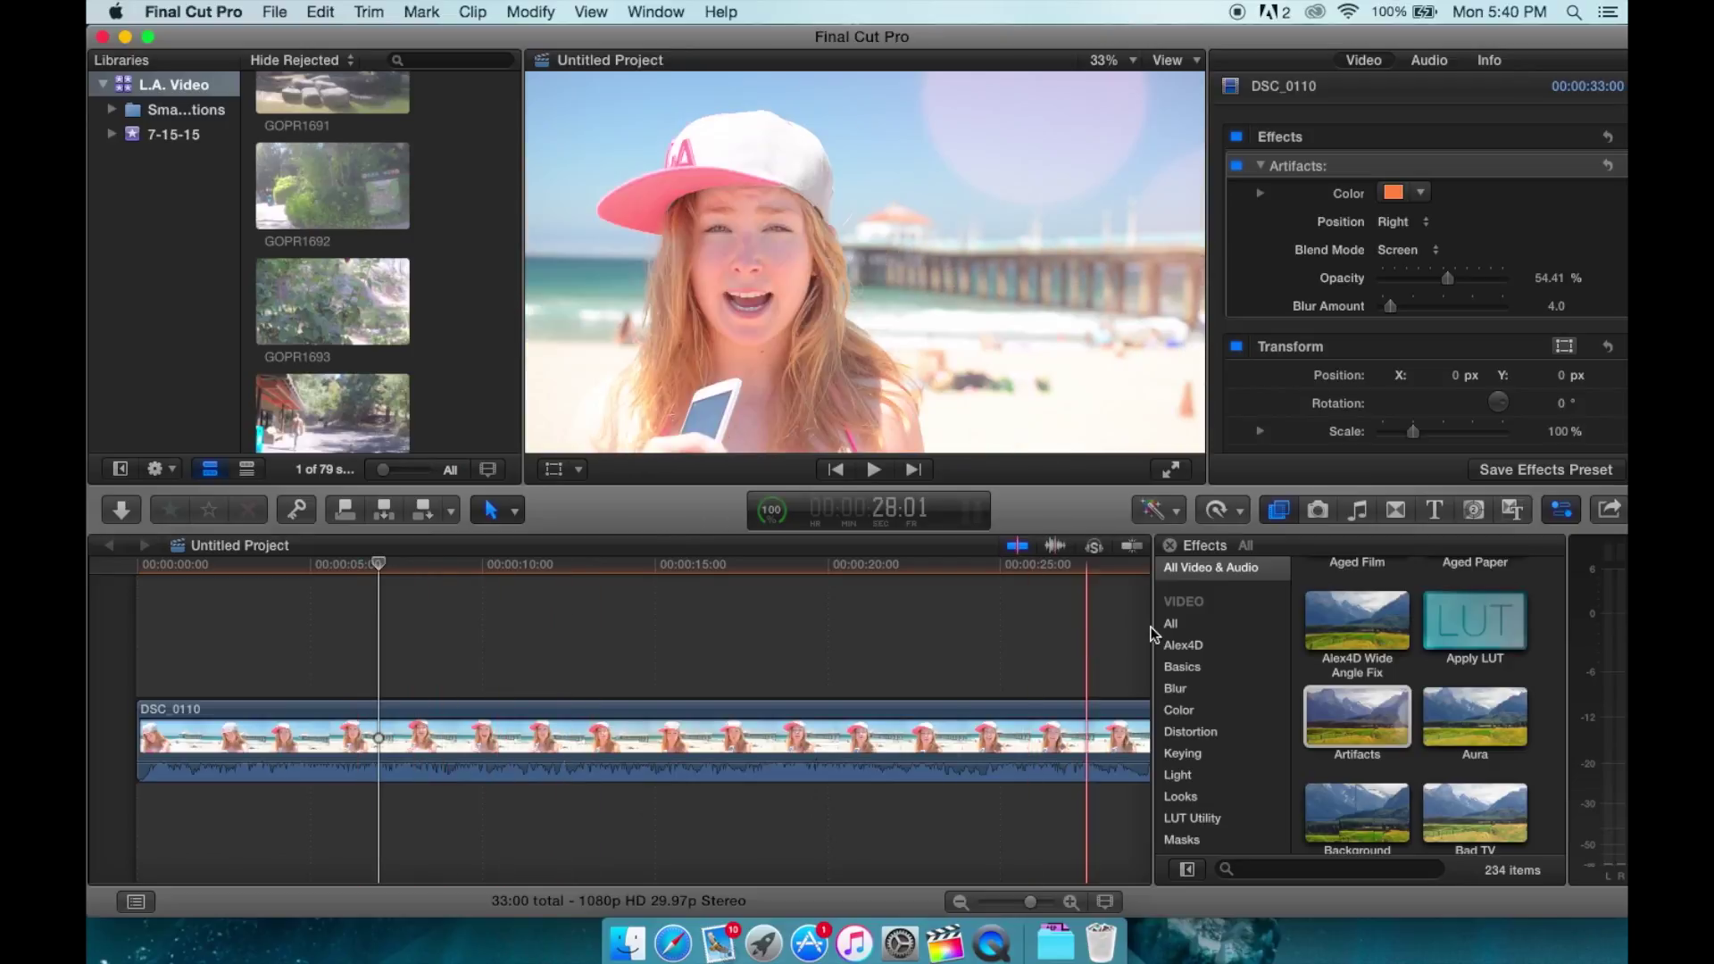
Preview the Gaussian blur, switch Artifacts off to compare, and show the Photos browser.
{"action": "scroll", "coordinate": [1185, 634], "scroll_direction": "down", "scroll_amount": 2}
{"action": "scroll", "coordinate": [1185, 634], "scroll_direction": "down", "scroll_amount": 4}
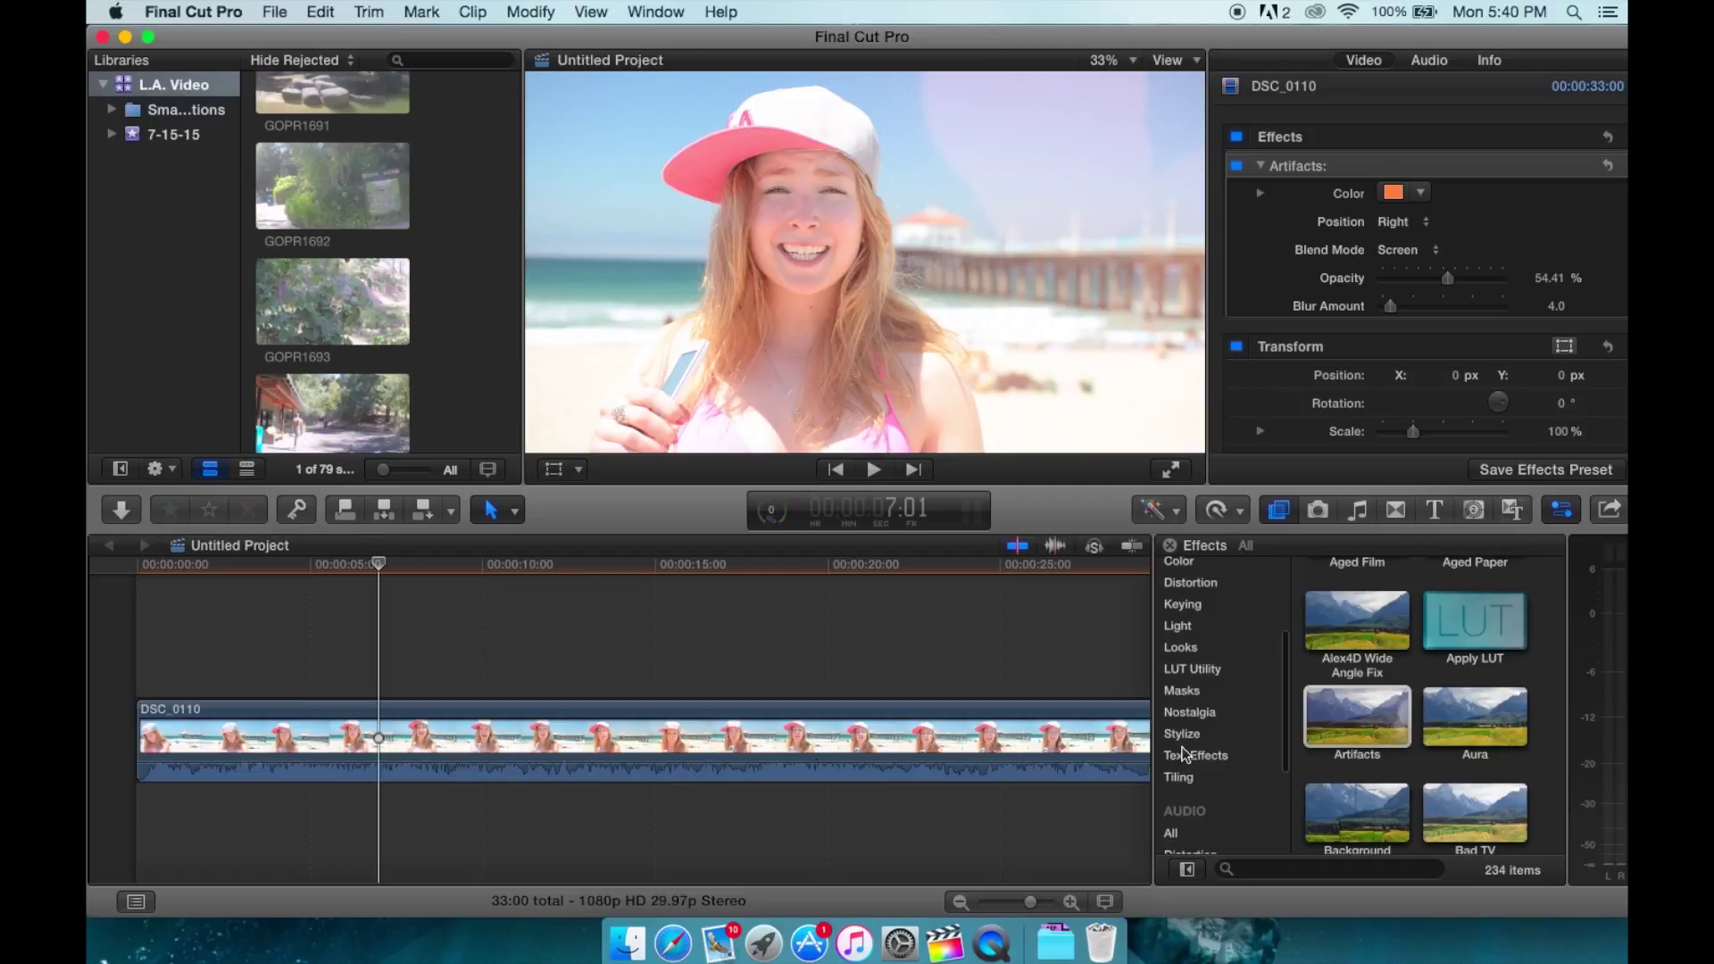
{"action": "scroll", "coordinate": [1184, 697], "scroll_direction": "up", "scroll_amount": 3}
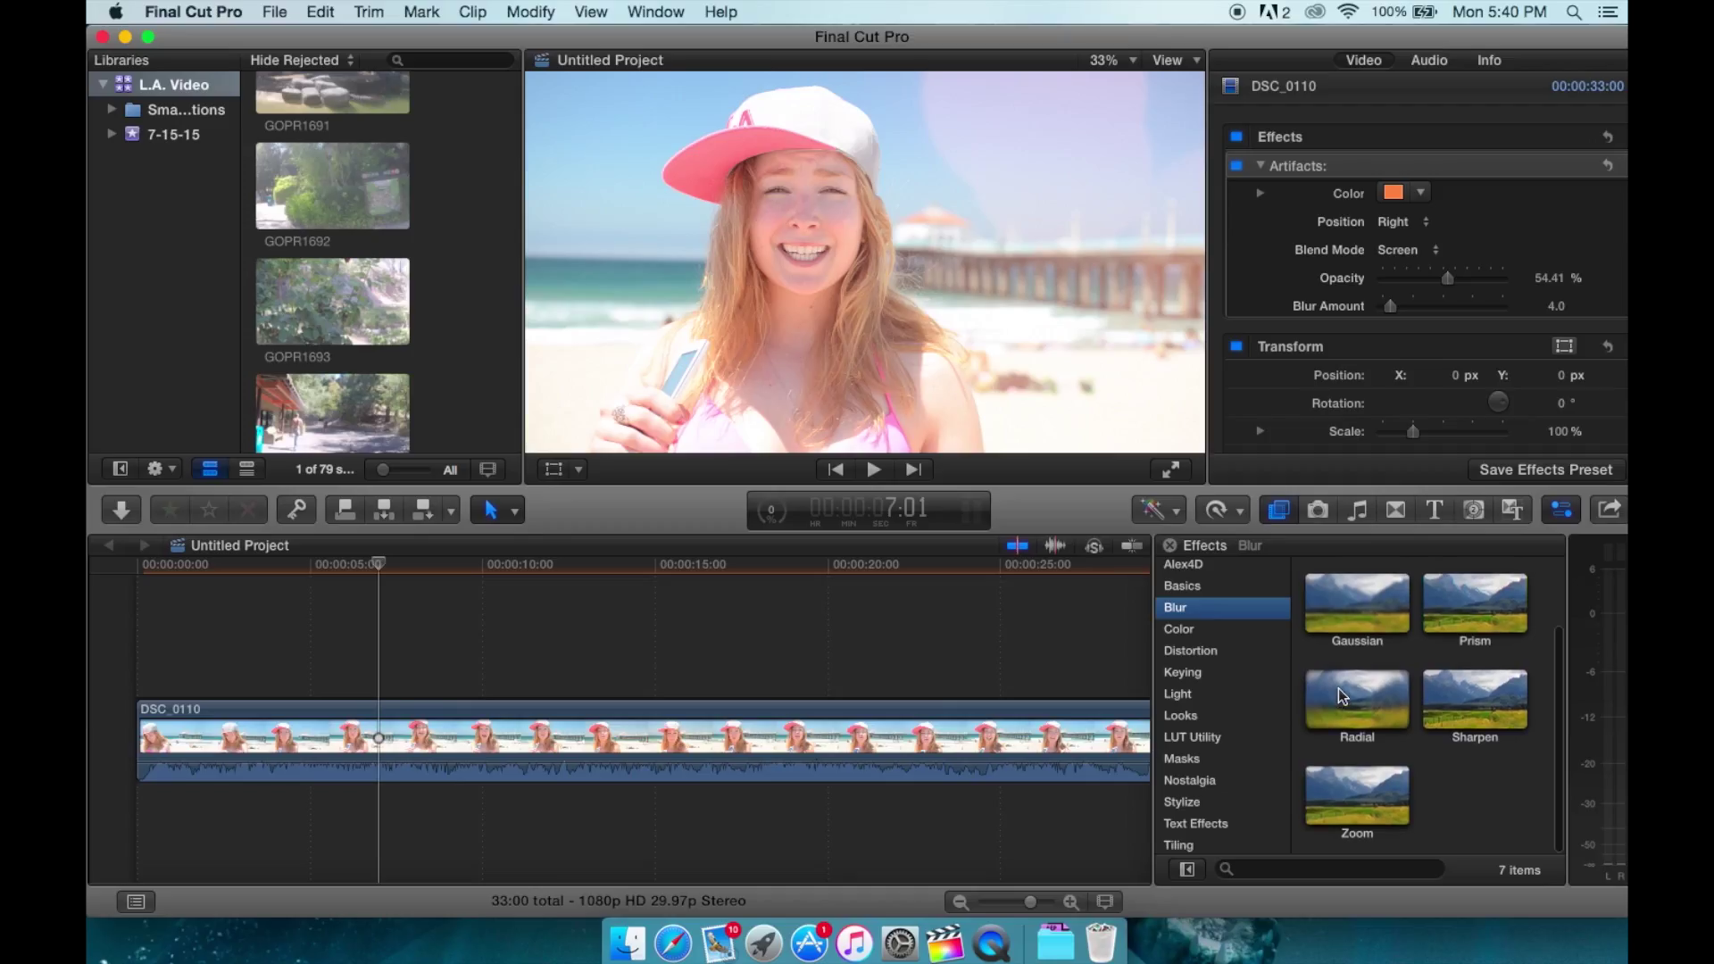
{"action": "left_click", "coordinate": [1357, 603]}
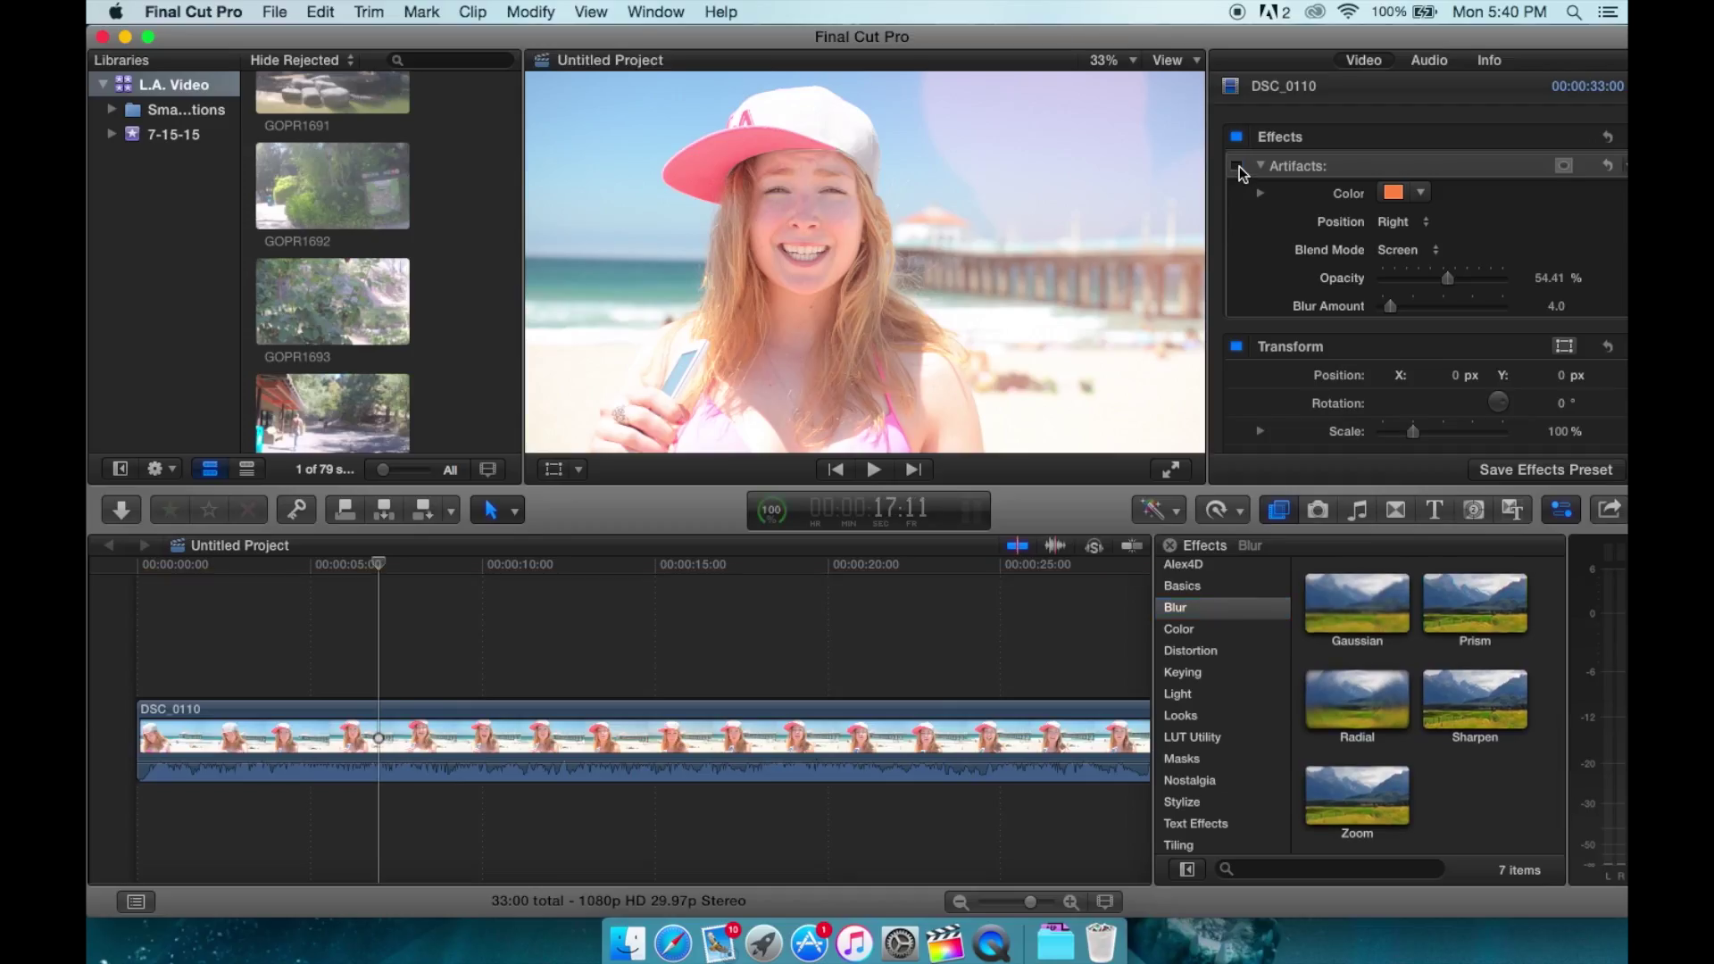
{"action": "left_click", "coordinate": [1238, 166]}
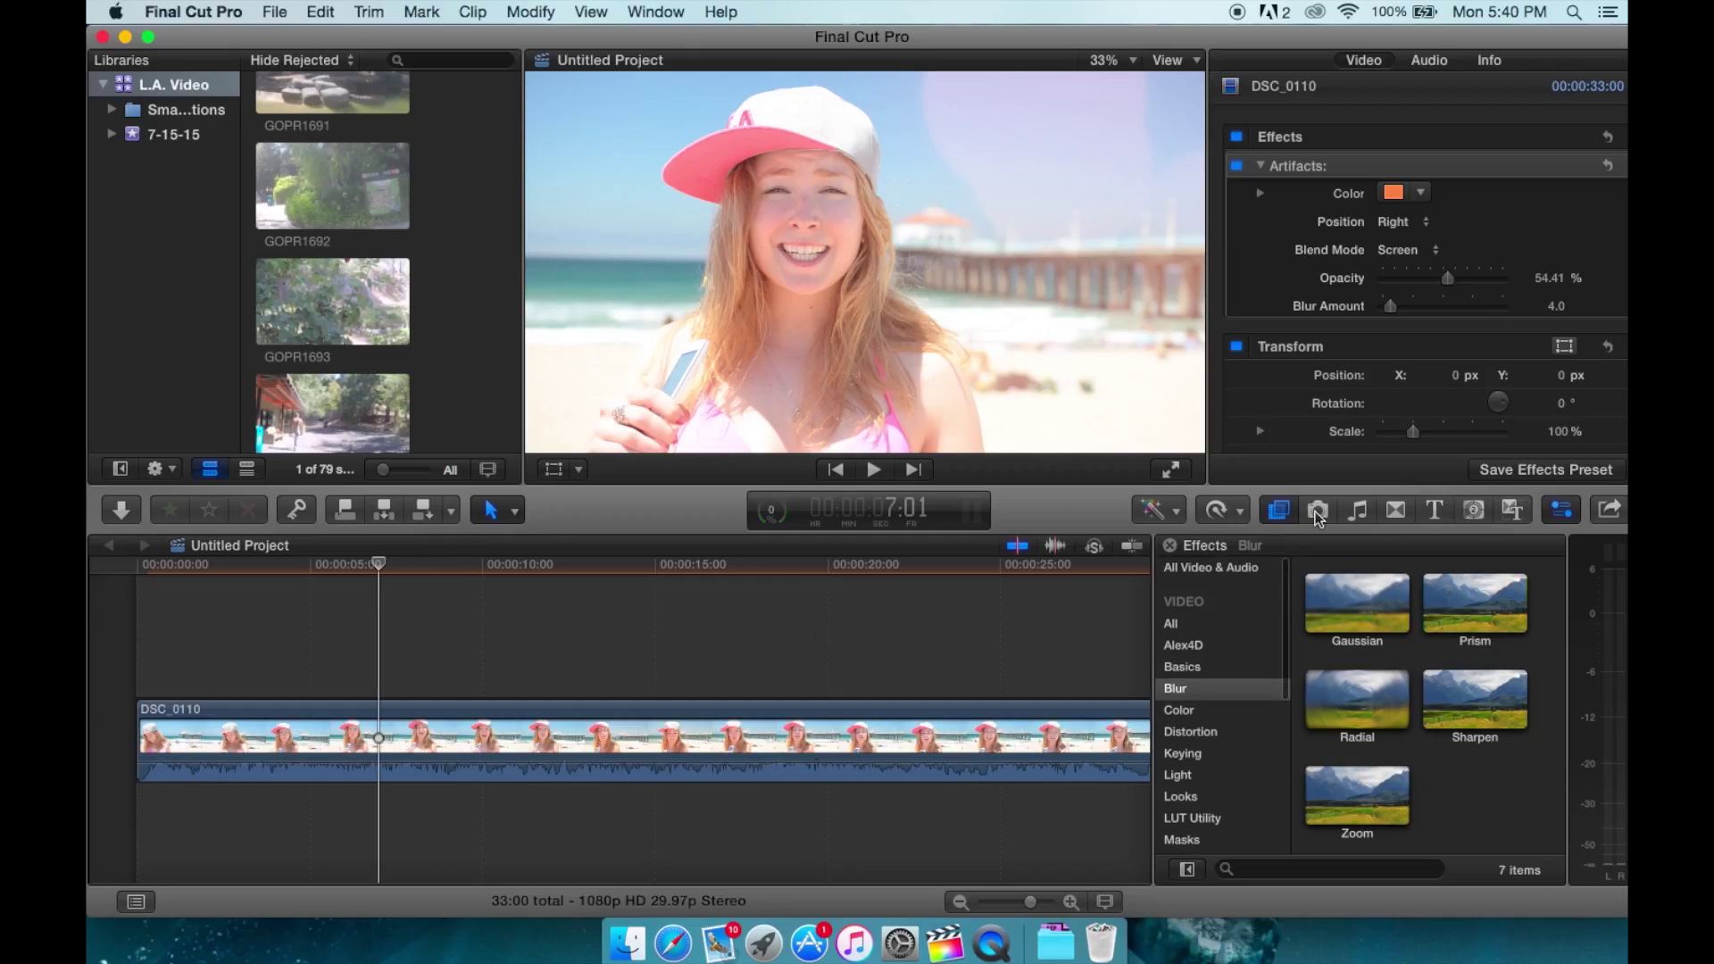
{"action": "left_click", "coordinate": [1319, 516]}
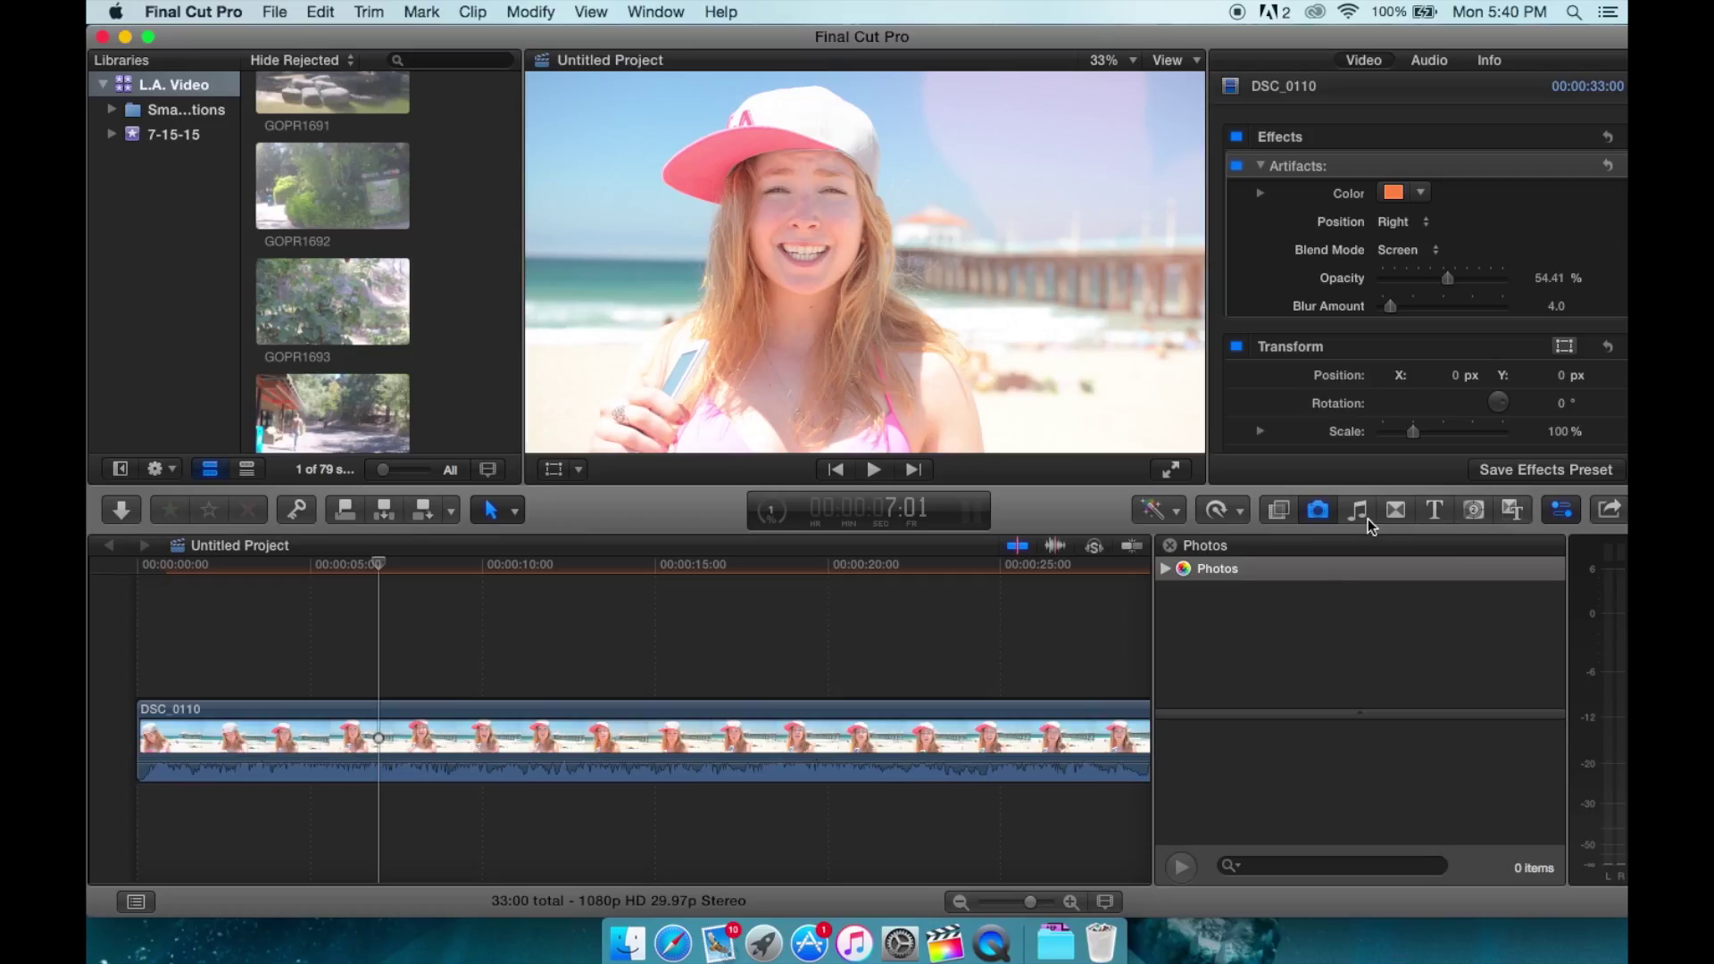
Browse the Sound Effects library, previewing Air Hit FX 02.caf and an Air Reverse Burst sound.
{"action": "left_click", "coordinate": [1367, 523]}
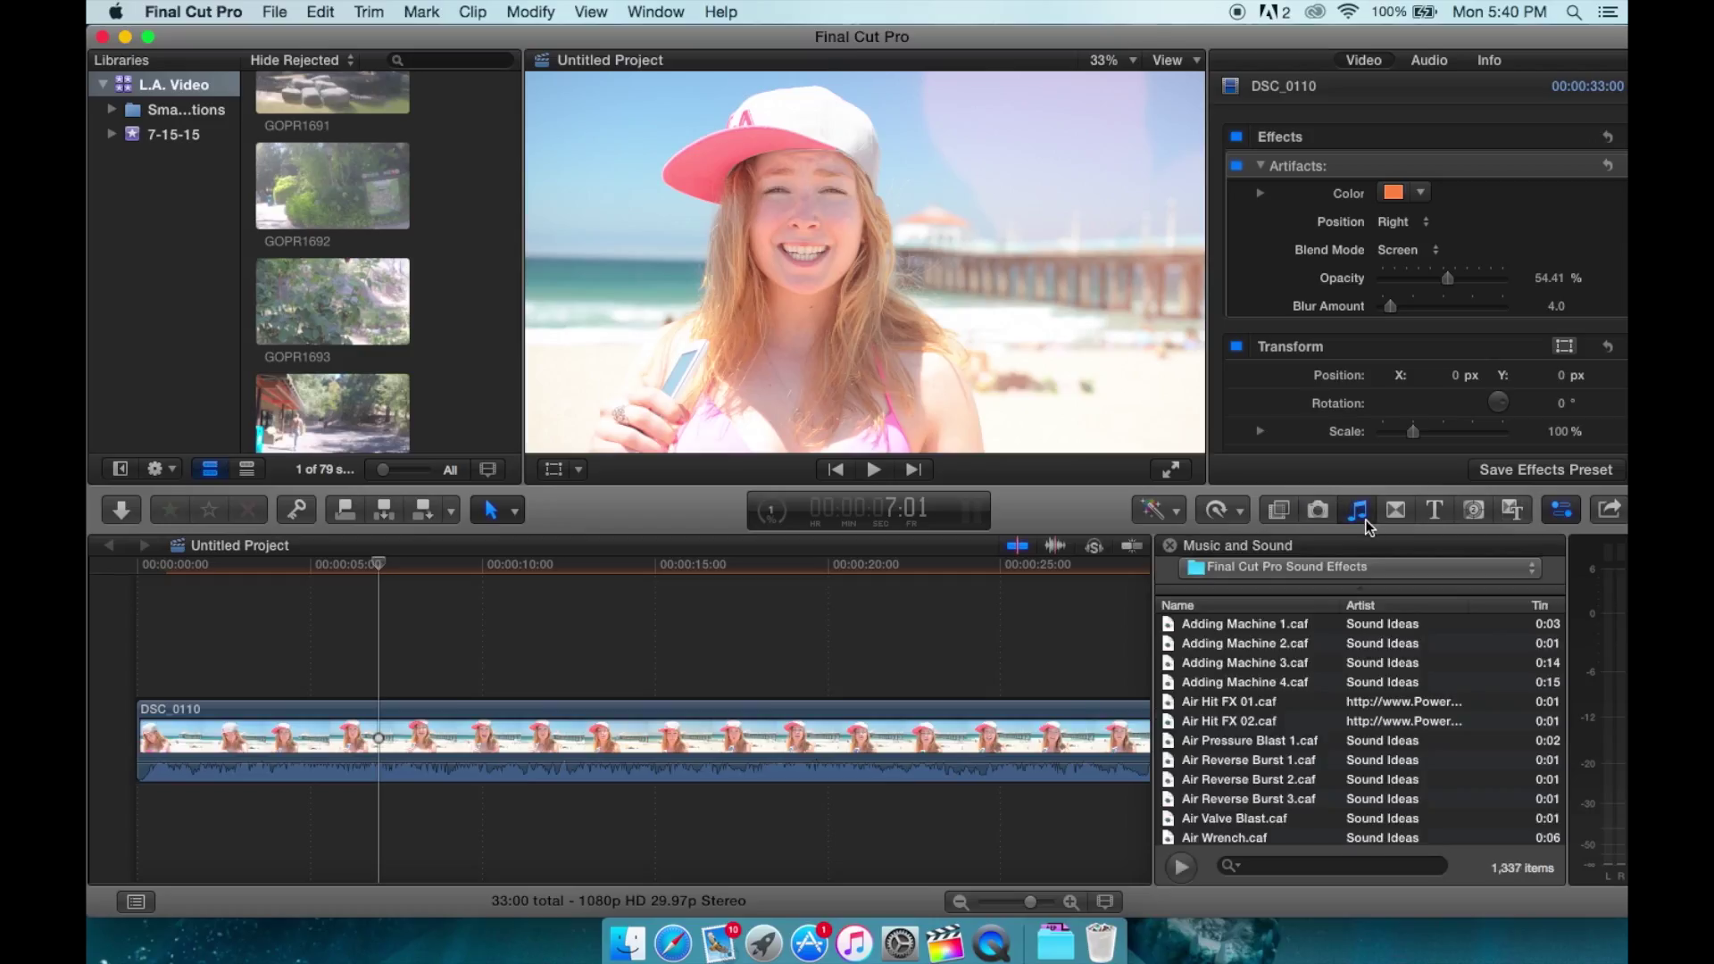
{"action": "scroll", "coordinate": [1364, 708], "scroll_direction": "down", "scroll_amount": 5}
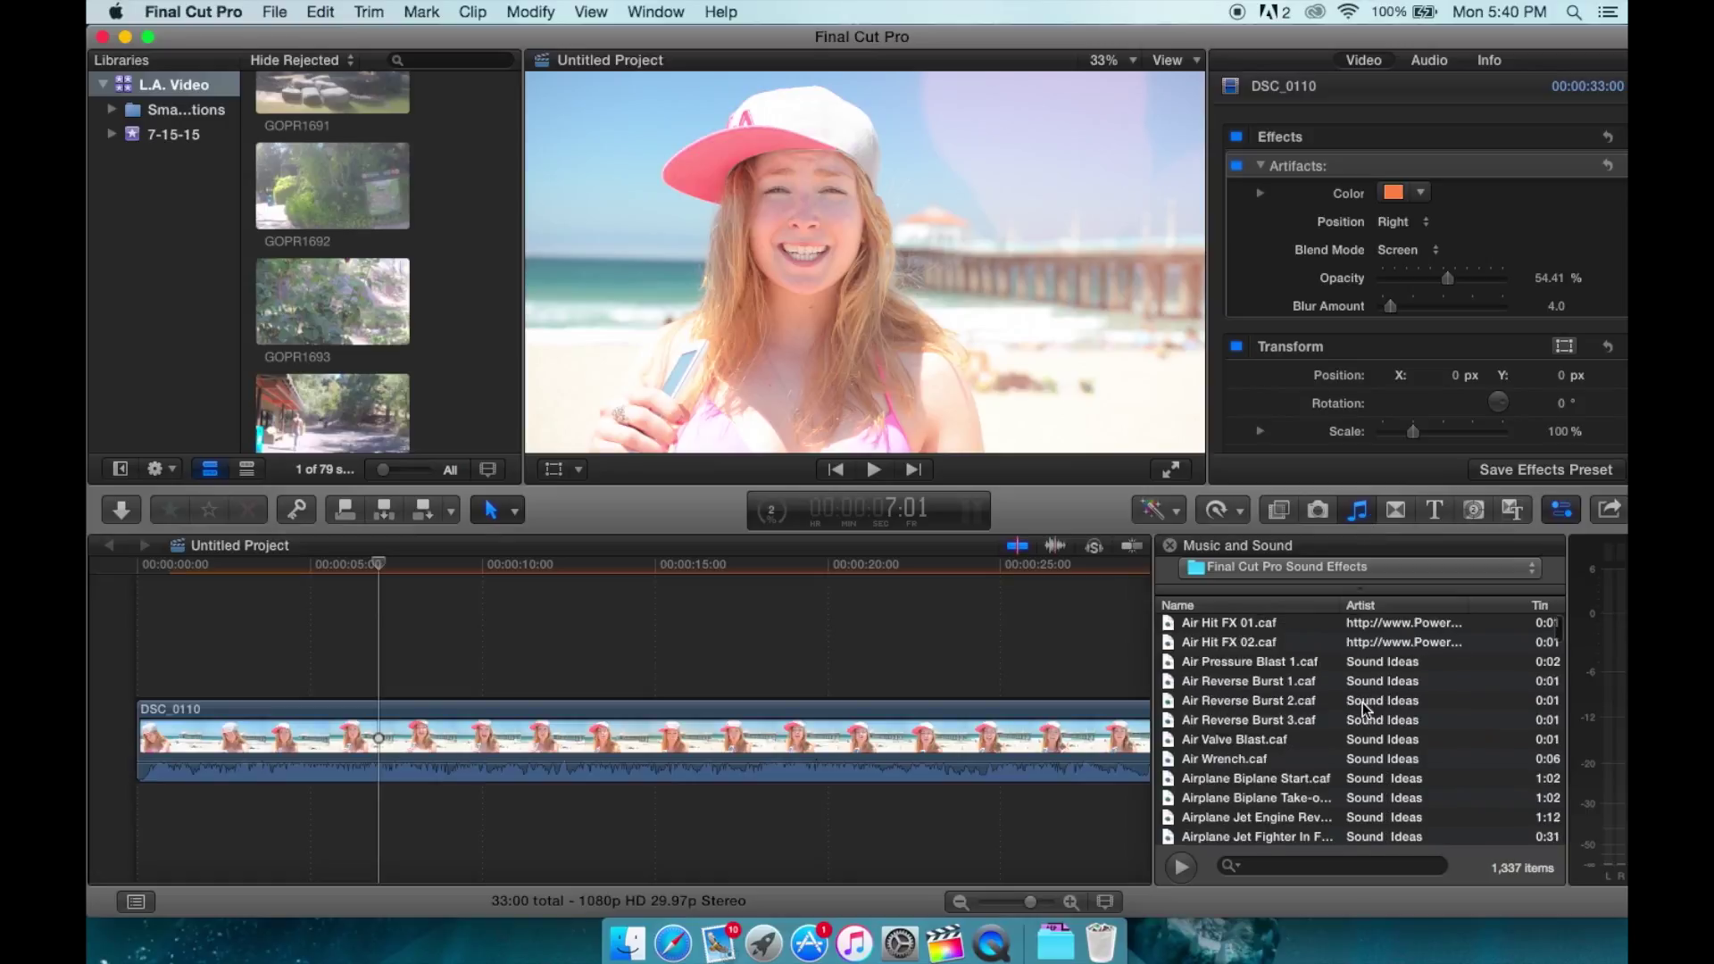
{"action": "scroll", "coordinate": [1365, 708], "scroll_direction": "up", "scroll_amount": 8}
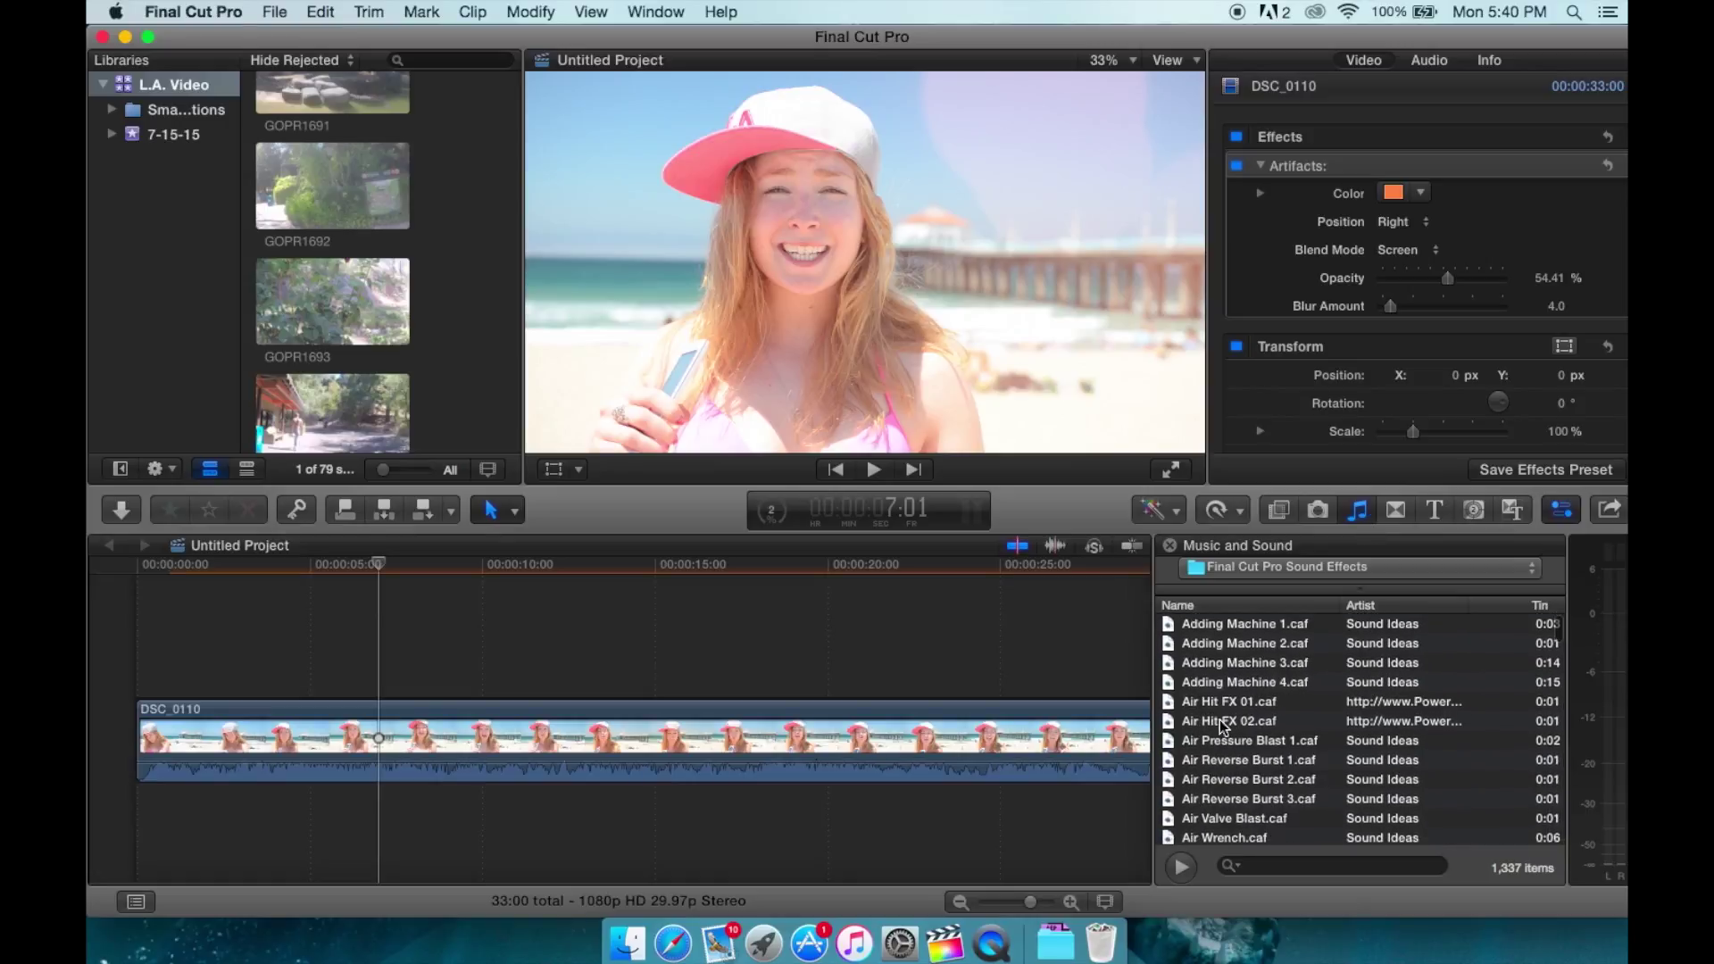
{"action": "left_click", "coordinate": [1222, 723]}
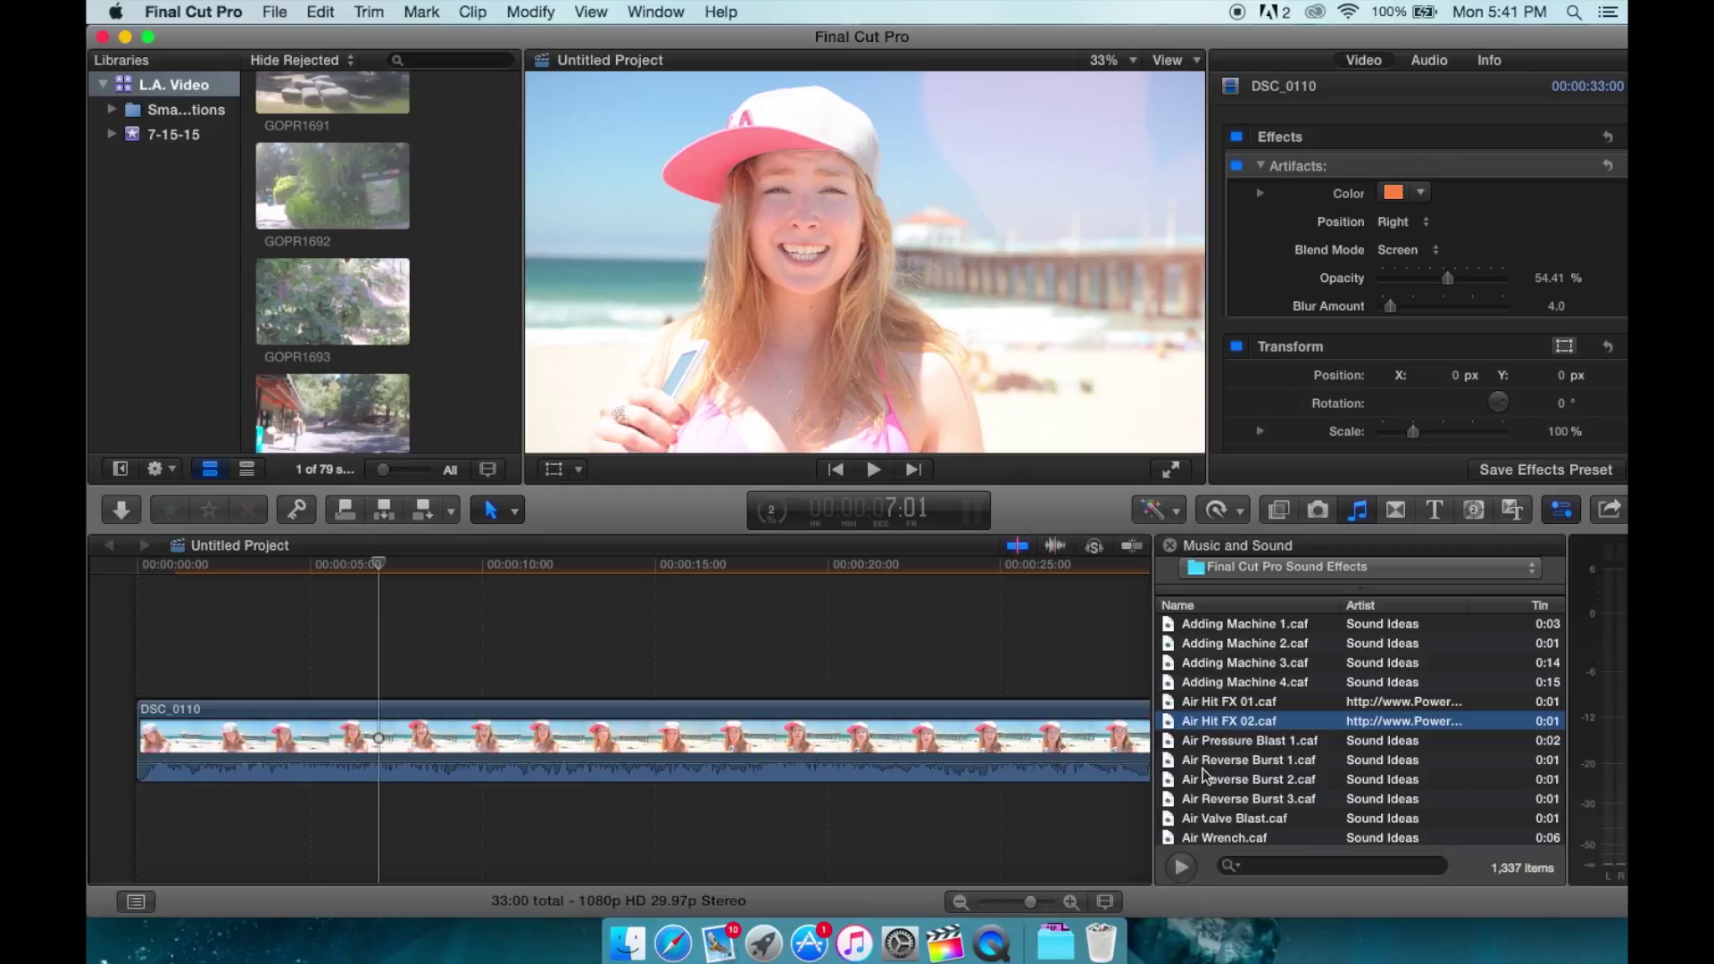
{"action": "left_click", "coordinate": [1205, 778]}
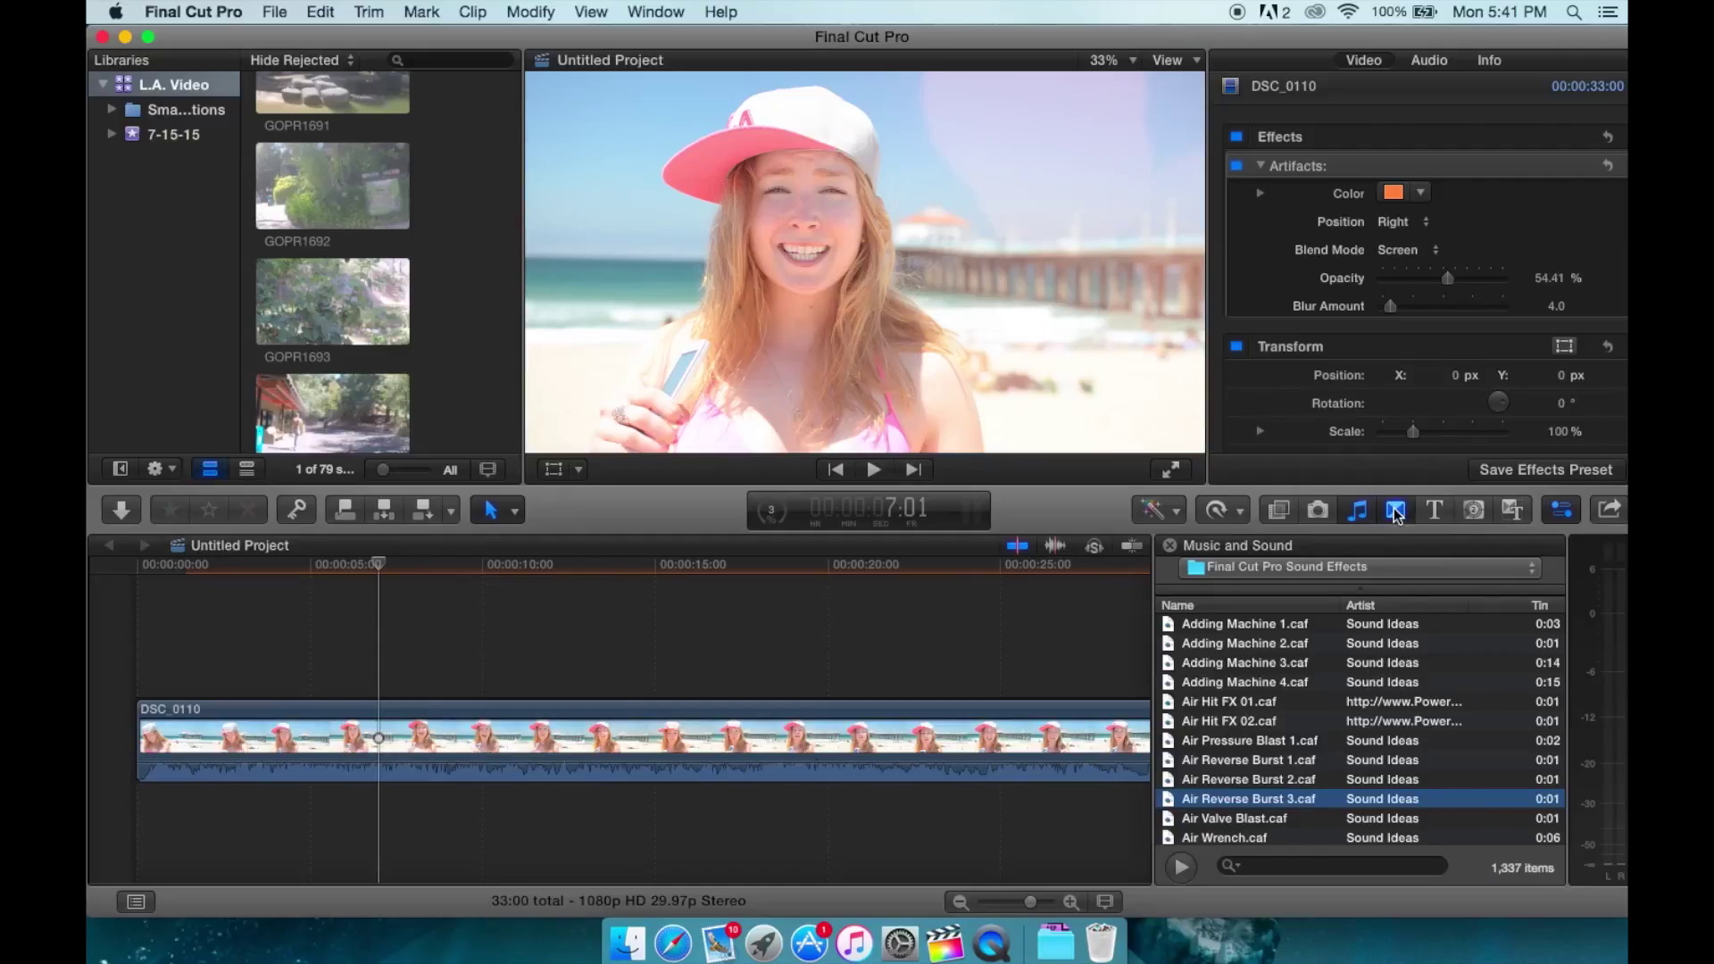
{"action": "left_click", "coordinate": [1397, 511]}
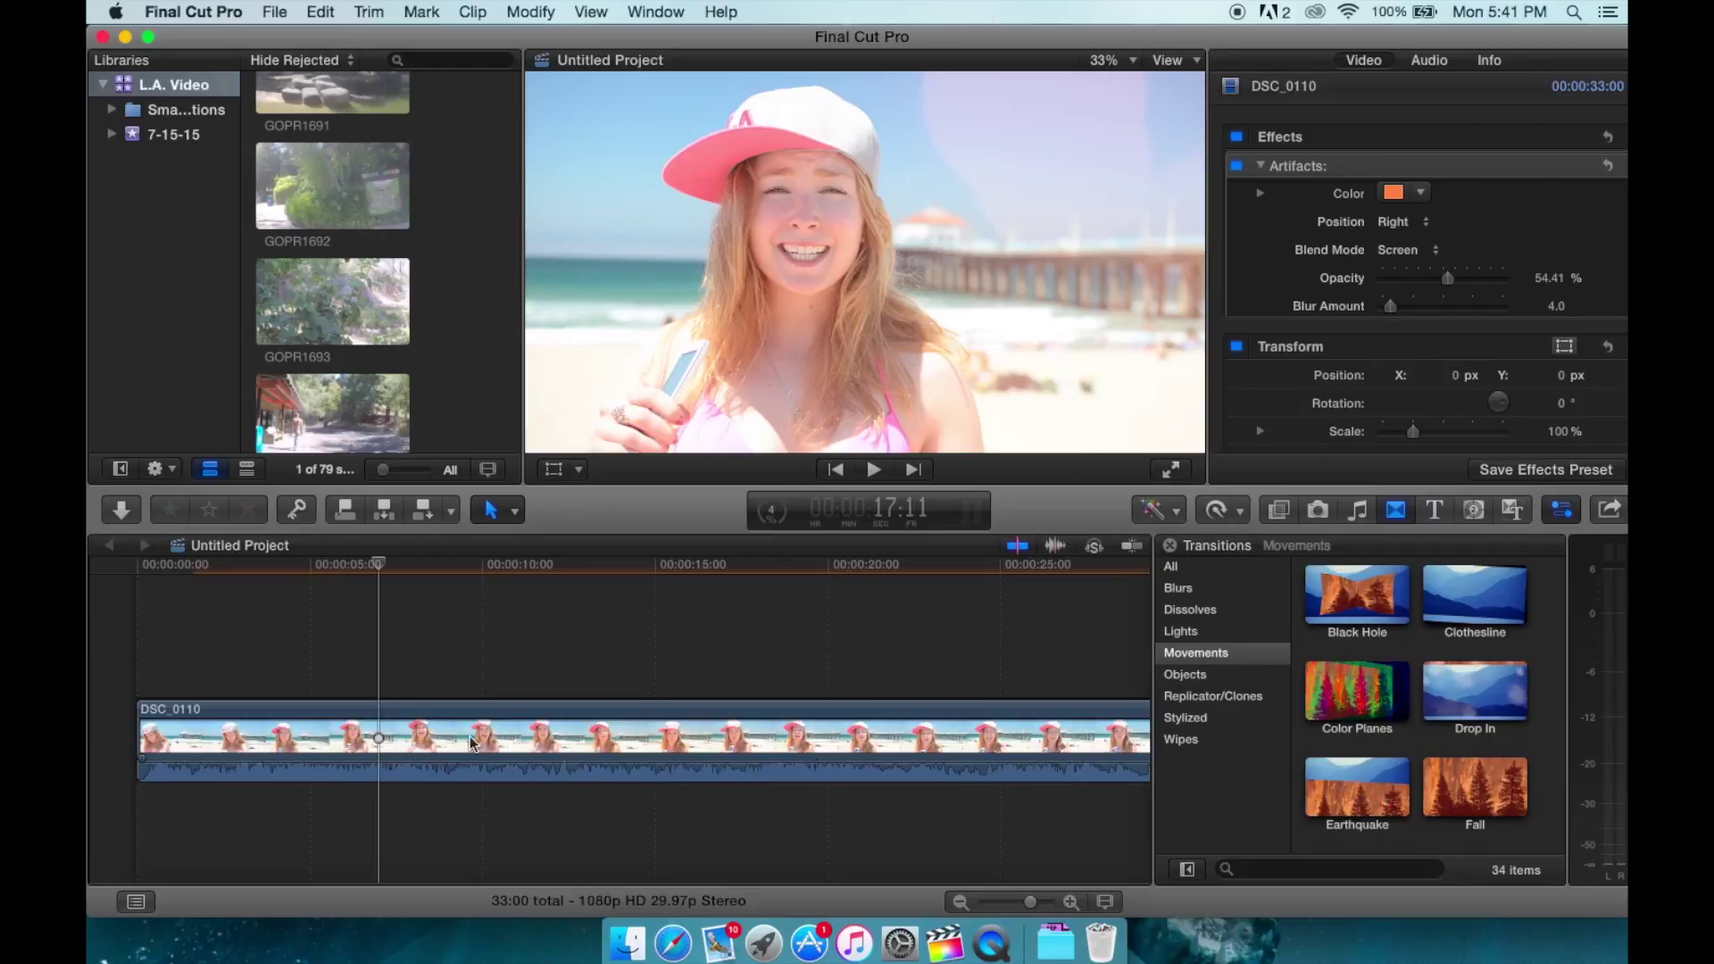
Blade the beach clip in two at about 8 seconds, then return to the Select tool.
{"action": "key", "text": "b"}
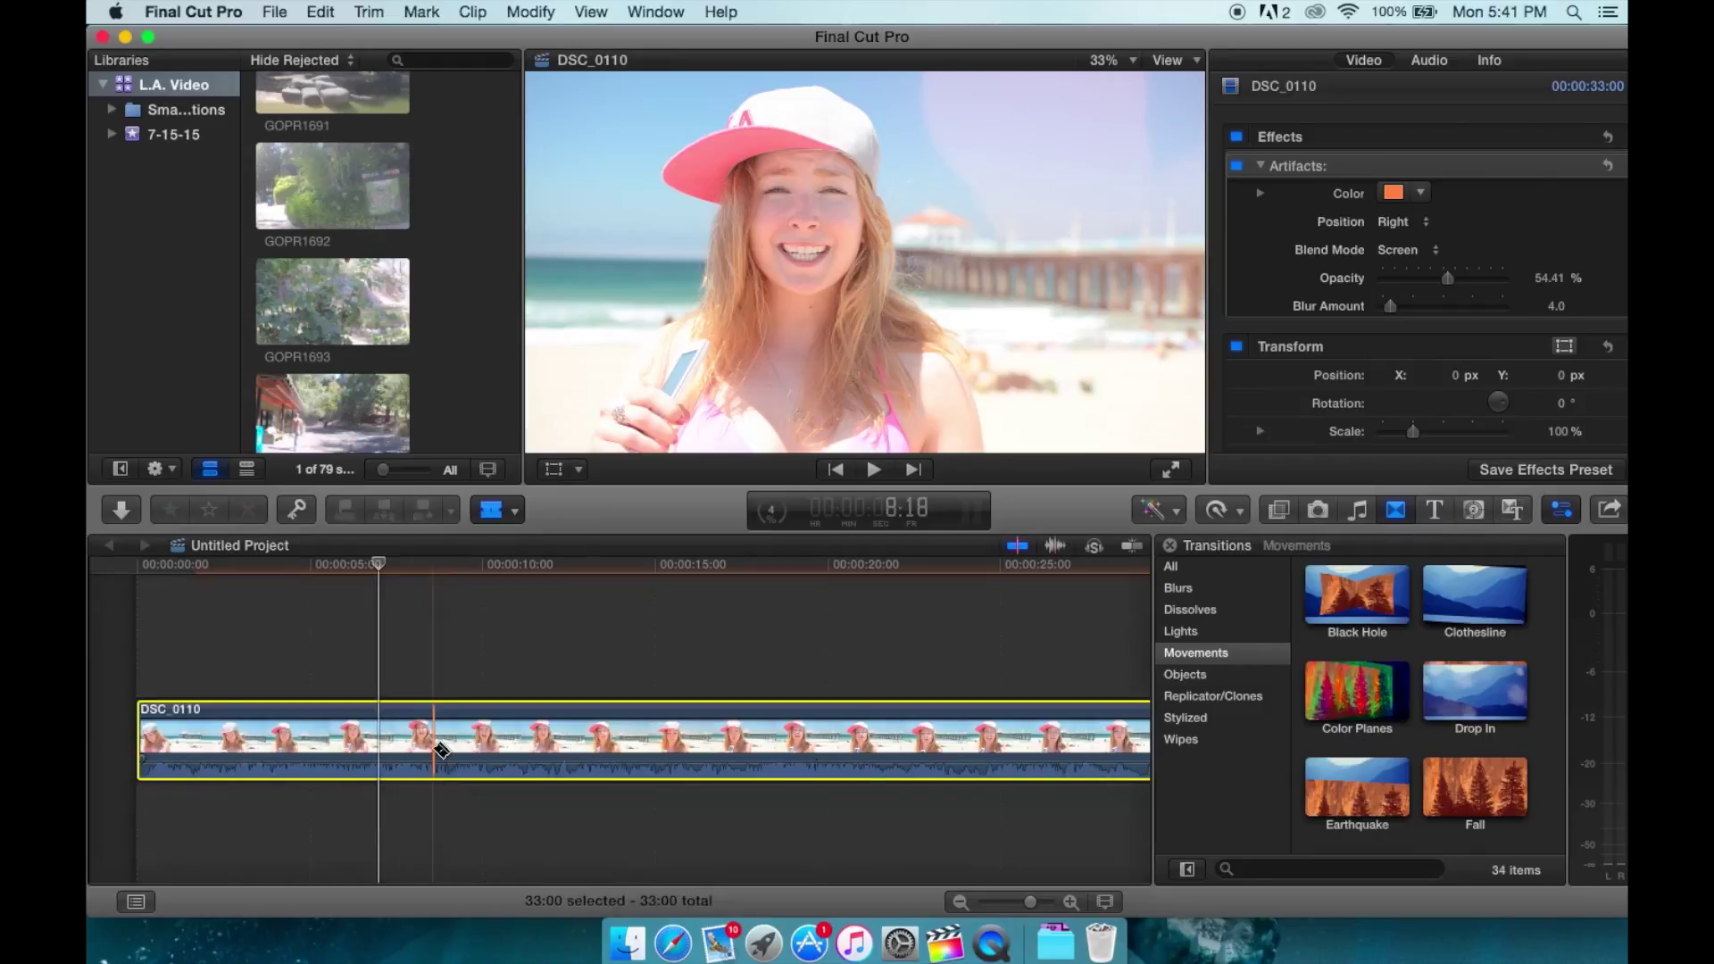
{"action": "left_click", "coordinate": [434, 746]}
{"action": "key", "text": "a"}
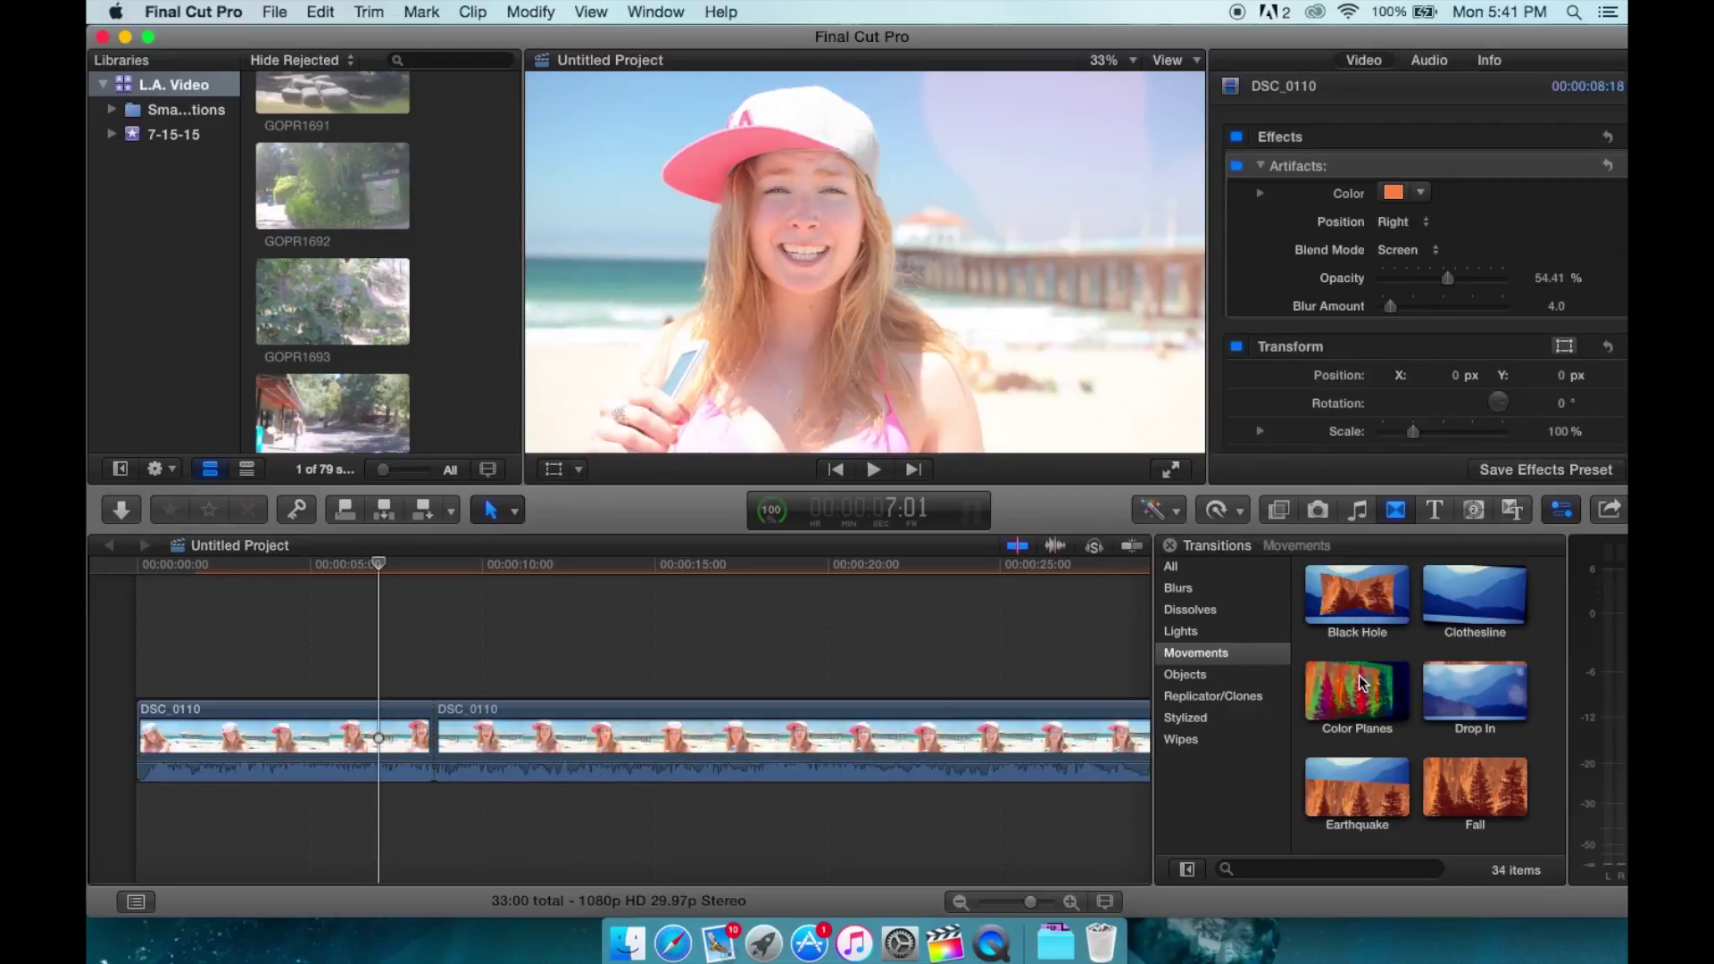
Drop a Black Hole transition on the edit point, play it, and insert rose clip GOPR1693.
{"action": "left_click_drag", "start_coordinate": [1357, 594], "coordinate": [460, 743]}
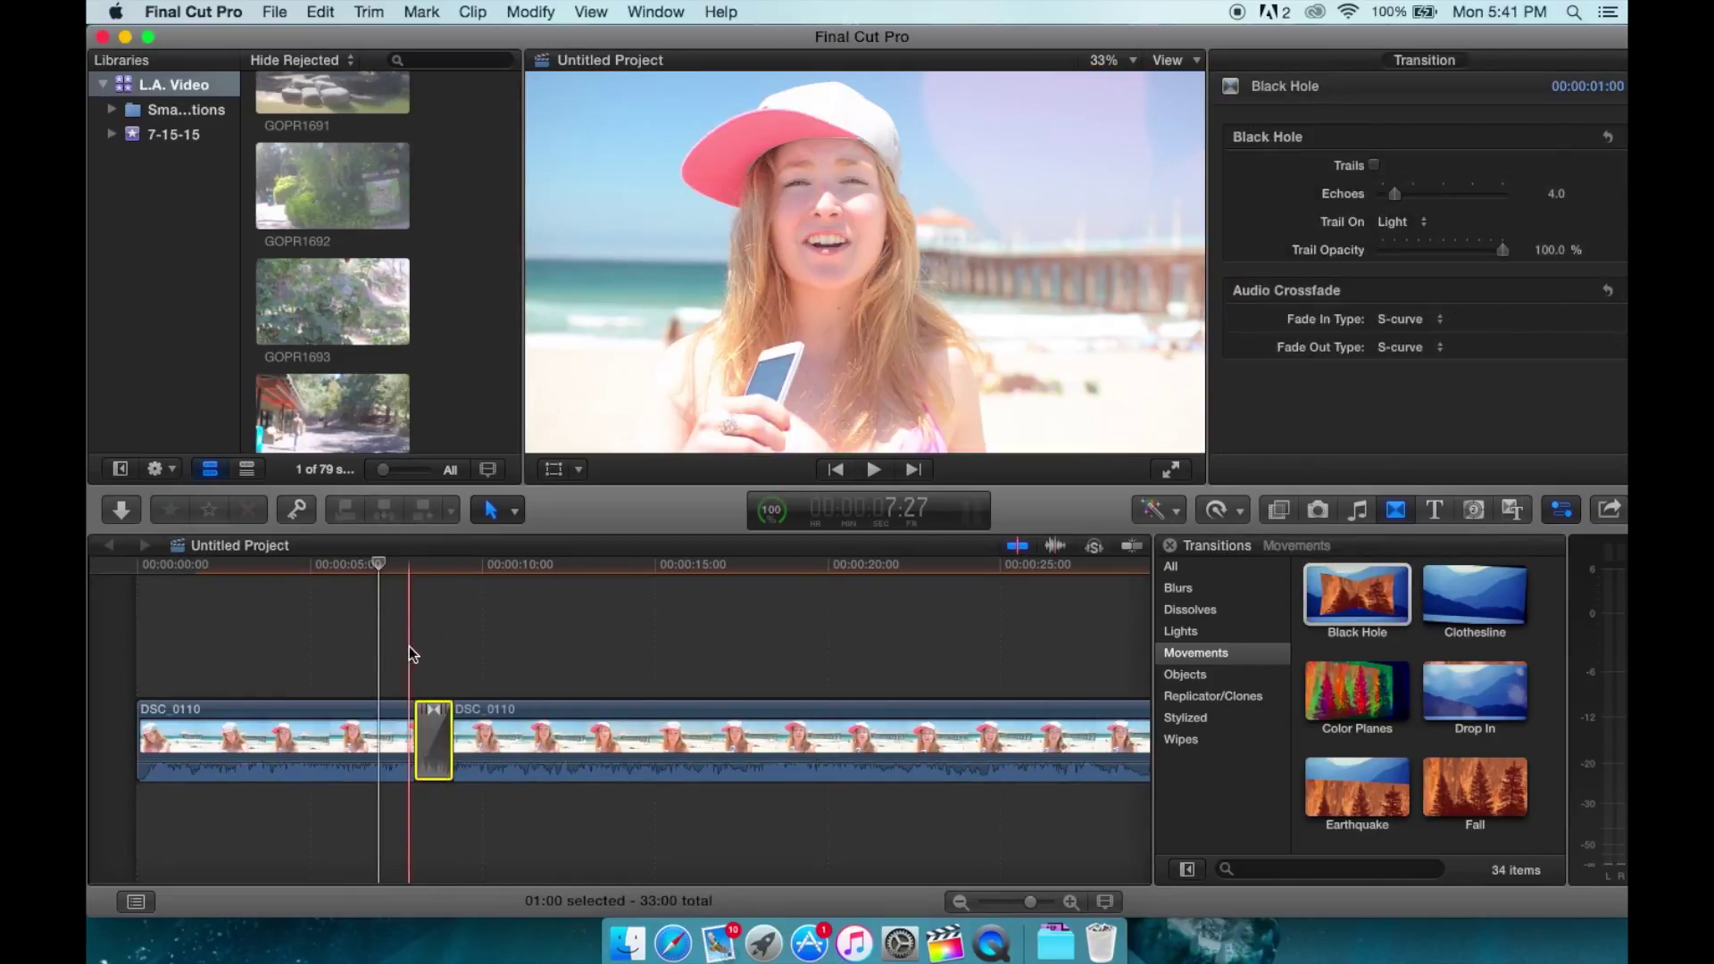
{"action": "key", "text": "space"}
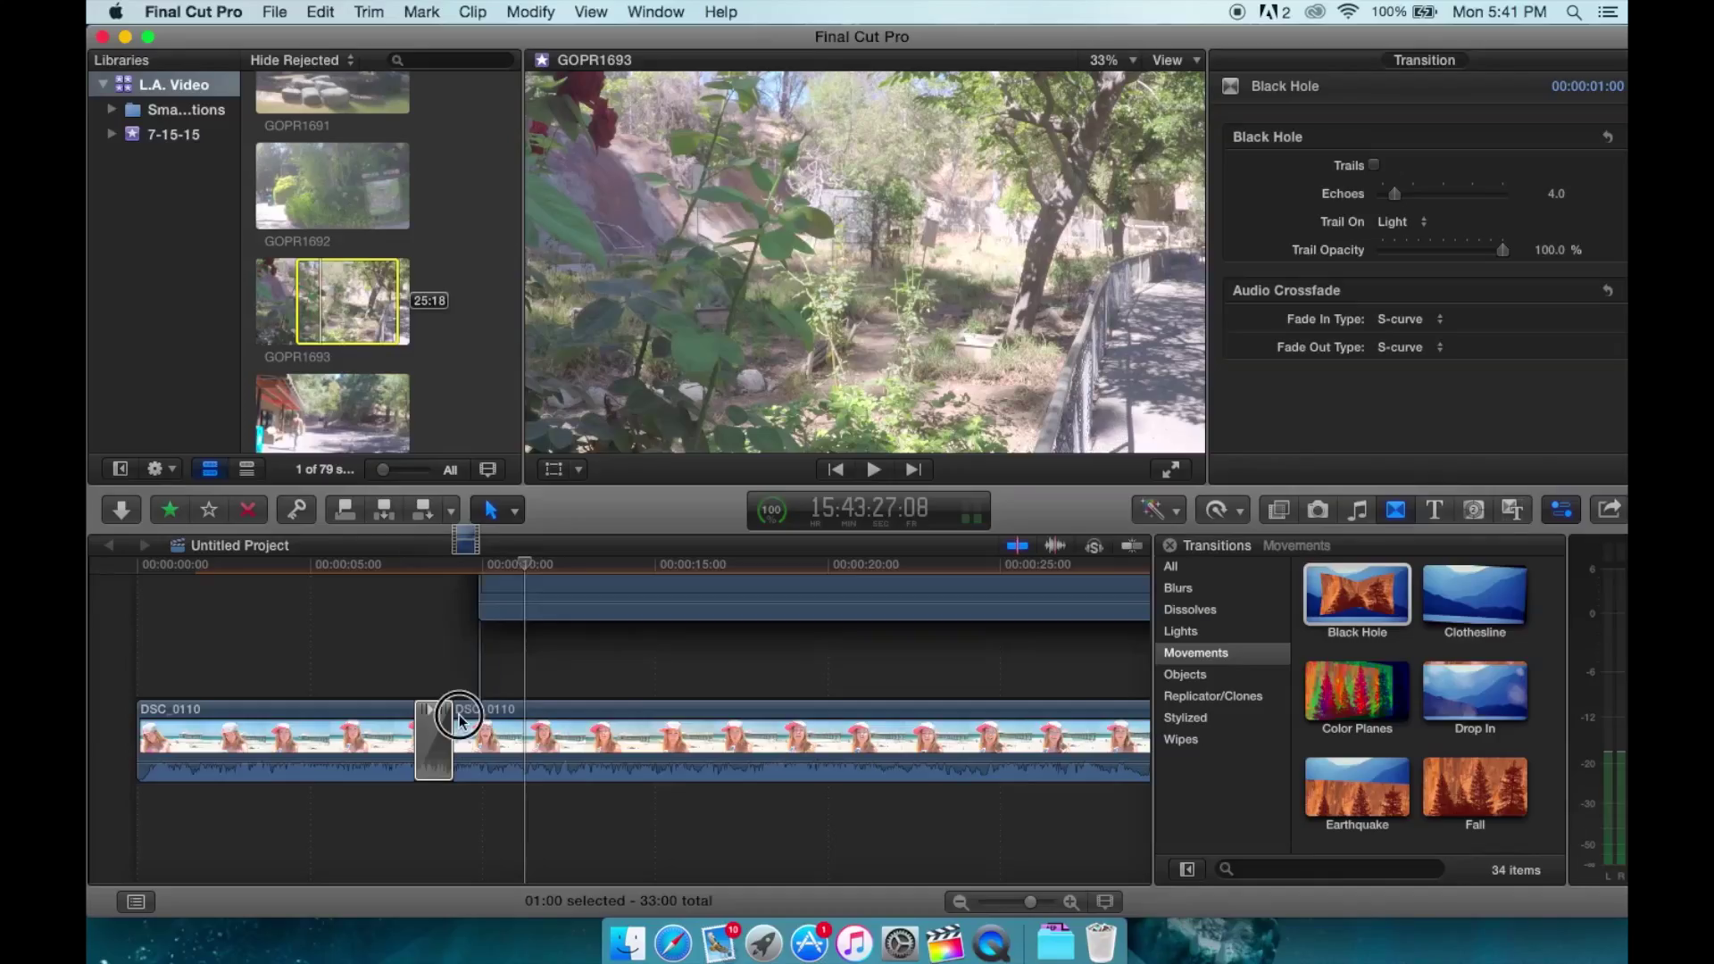
{"action": "left_click_drag", "start_coordinate": [452, 716], "coordinate": [459, 707]}
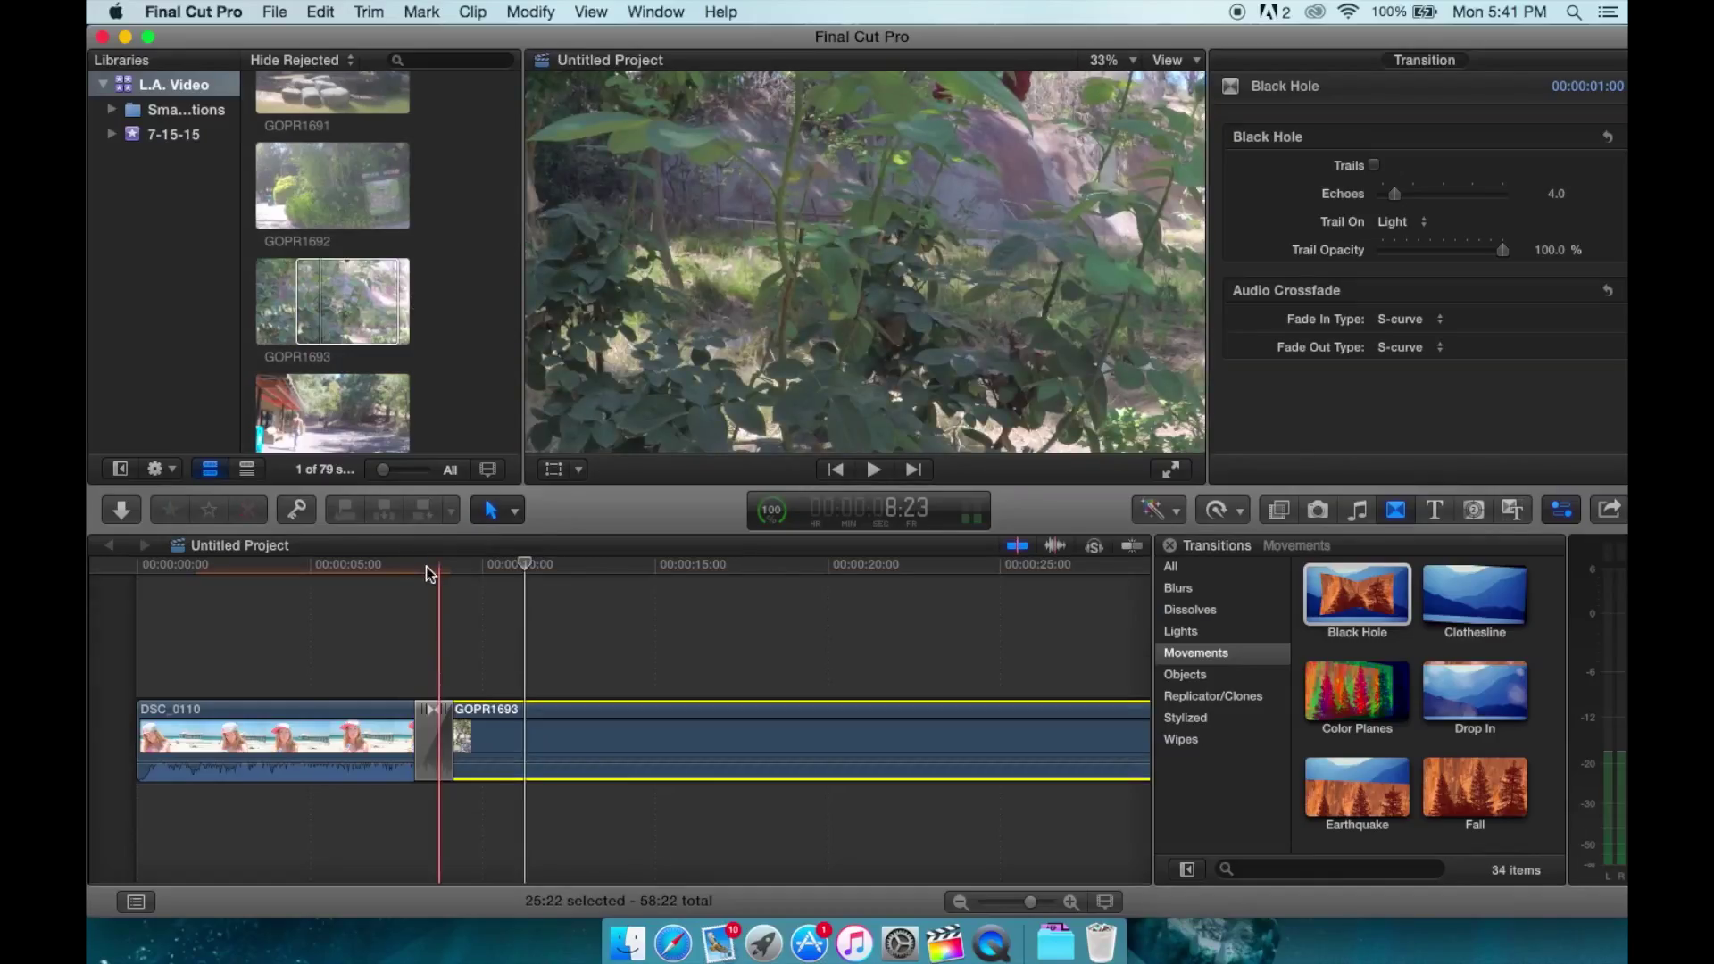
Play into the rose clip, then delete the transition between the beach and rose clips.
{"action": "key", "text": "space"}
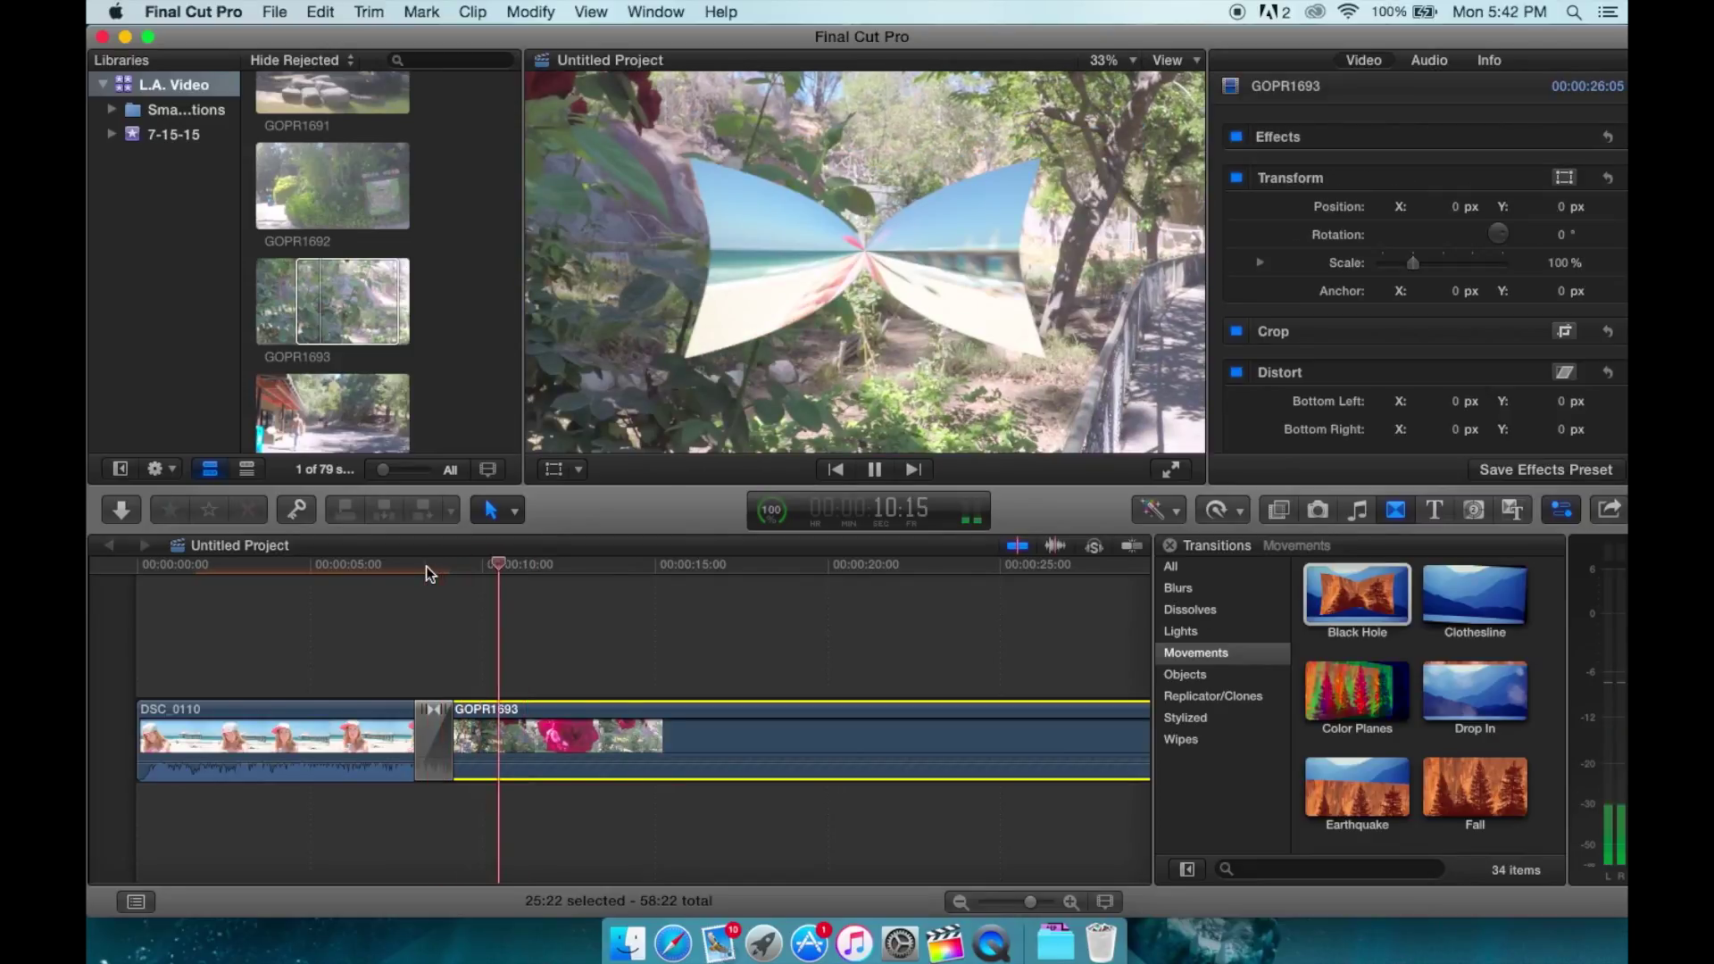
{"action": "key", "text": "space"}
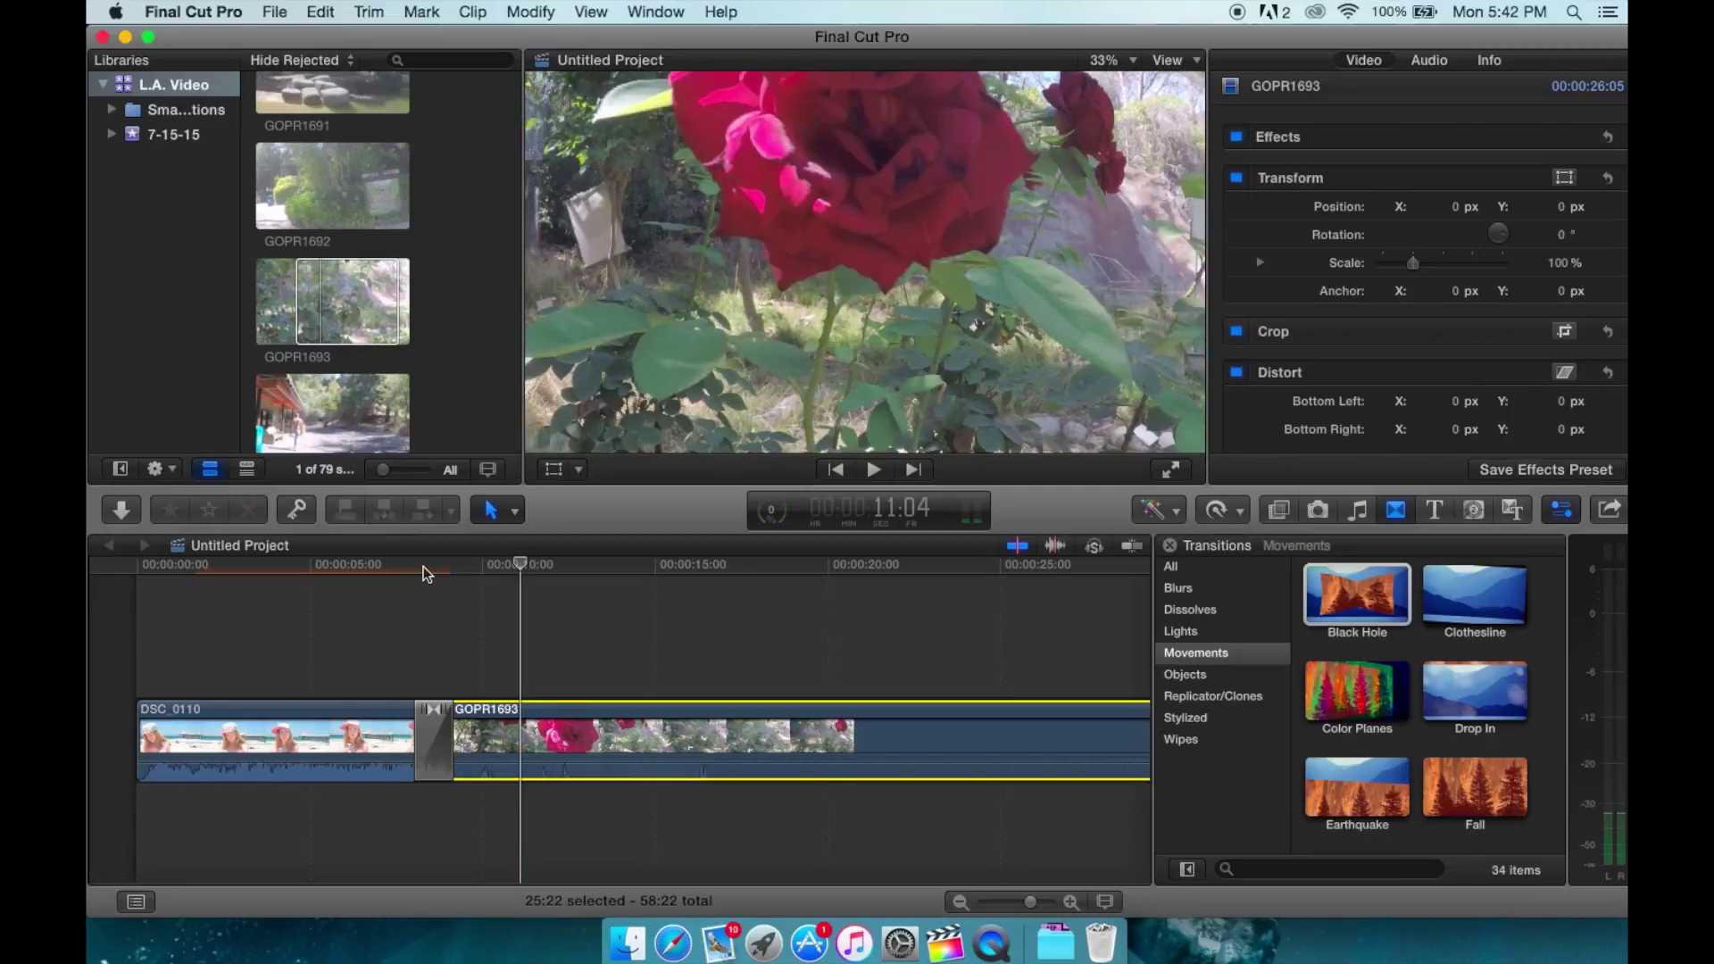
{"action": "left_click", "coordinate": [428, 732]}
{"action": "key", "text": "Delete"}
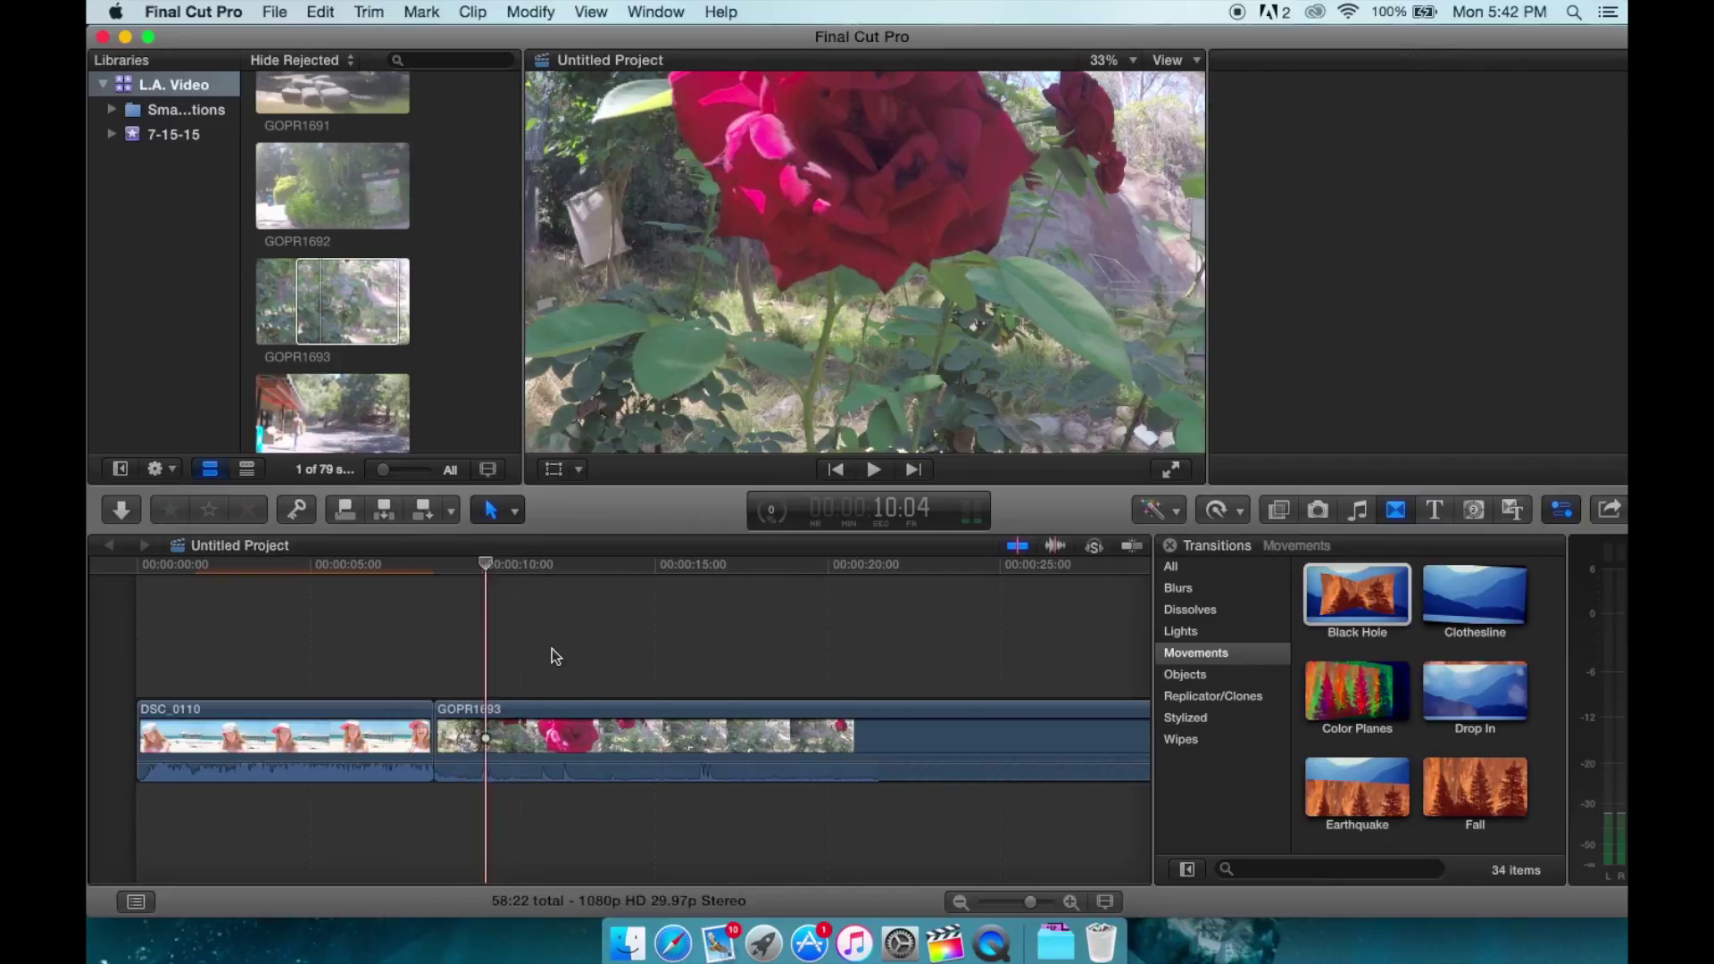
{"action": "left_click", "coordinate": [569, 779]}
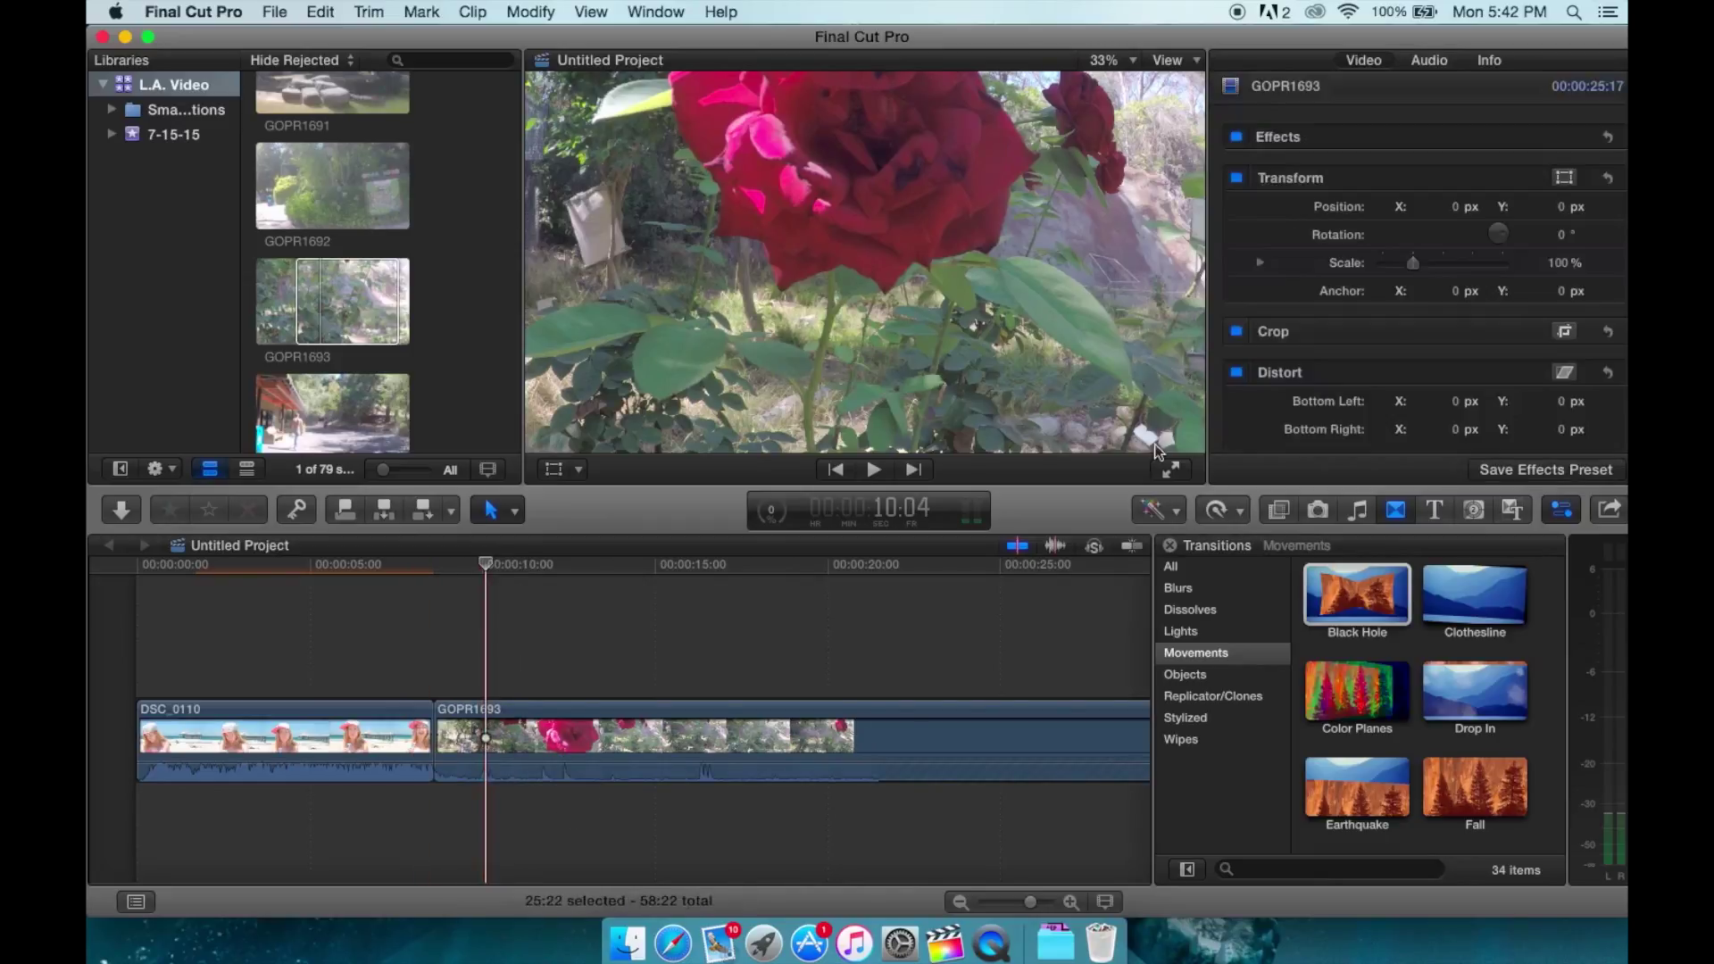
{"action": "left_click", "coordinate": [1437, 513]}
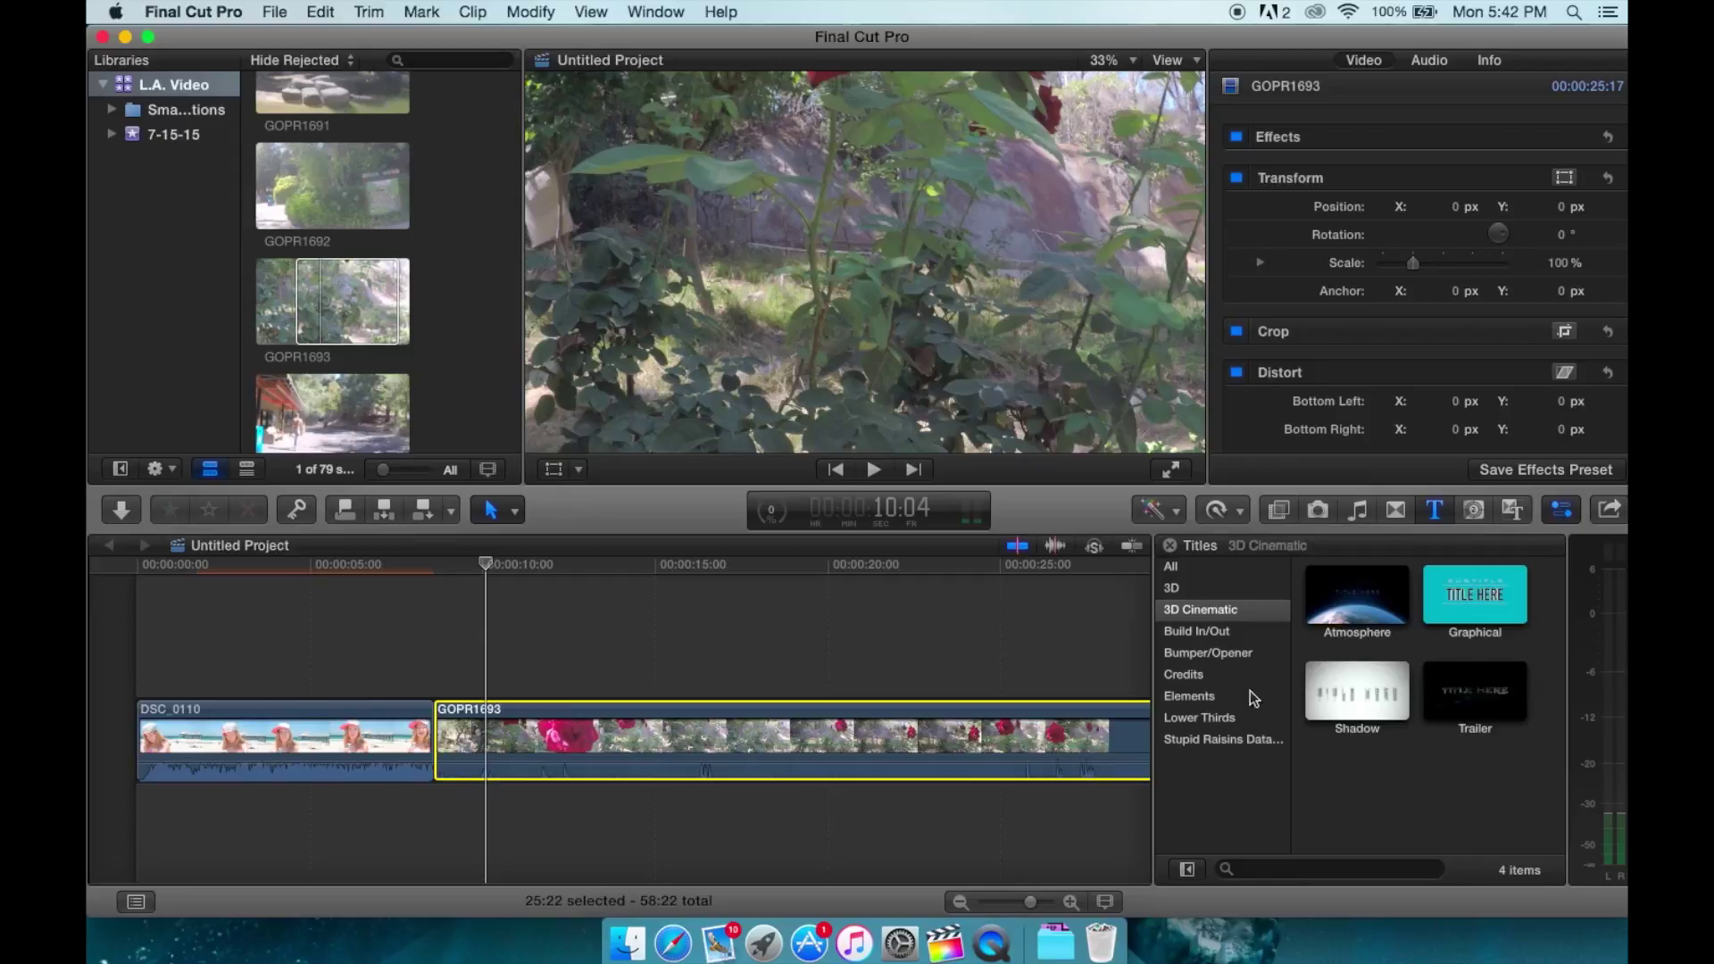
Preview the Basic 3D and Rotate 3D titles, then the Build In/Out title Boogie Lights.
{"action": "left_click", "coordinate": [1173, 589]}
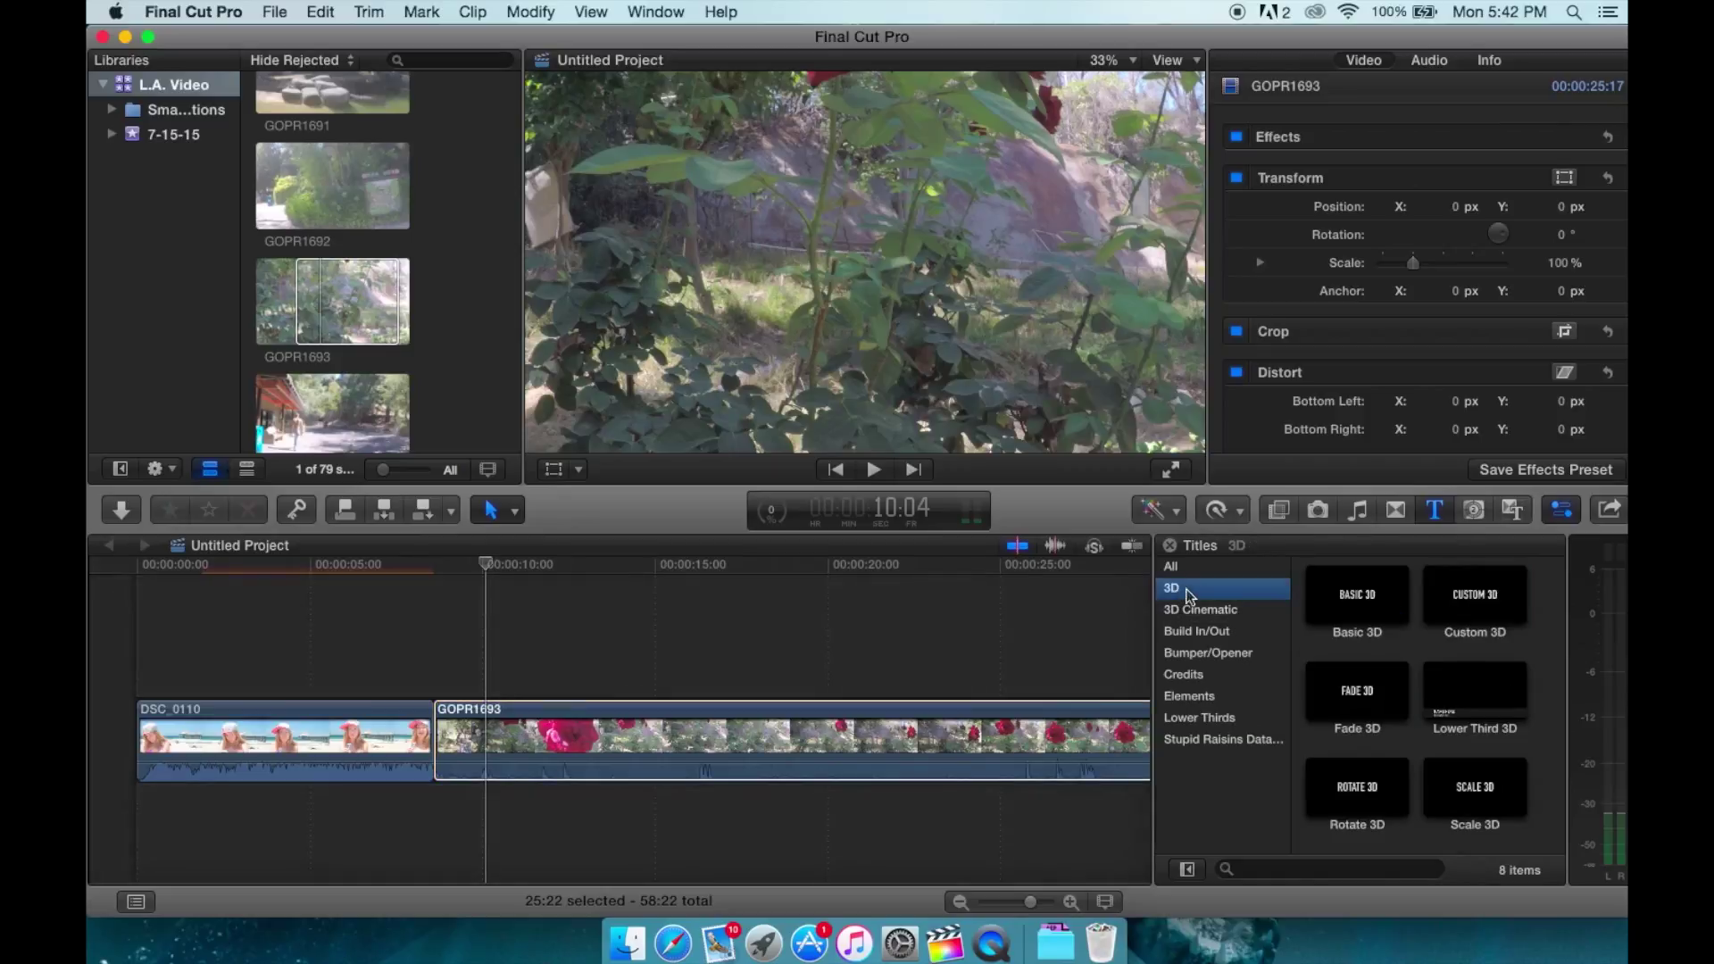
{"action": "left_click", "coordinate": [1355, 598]}
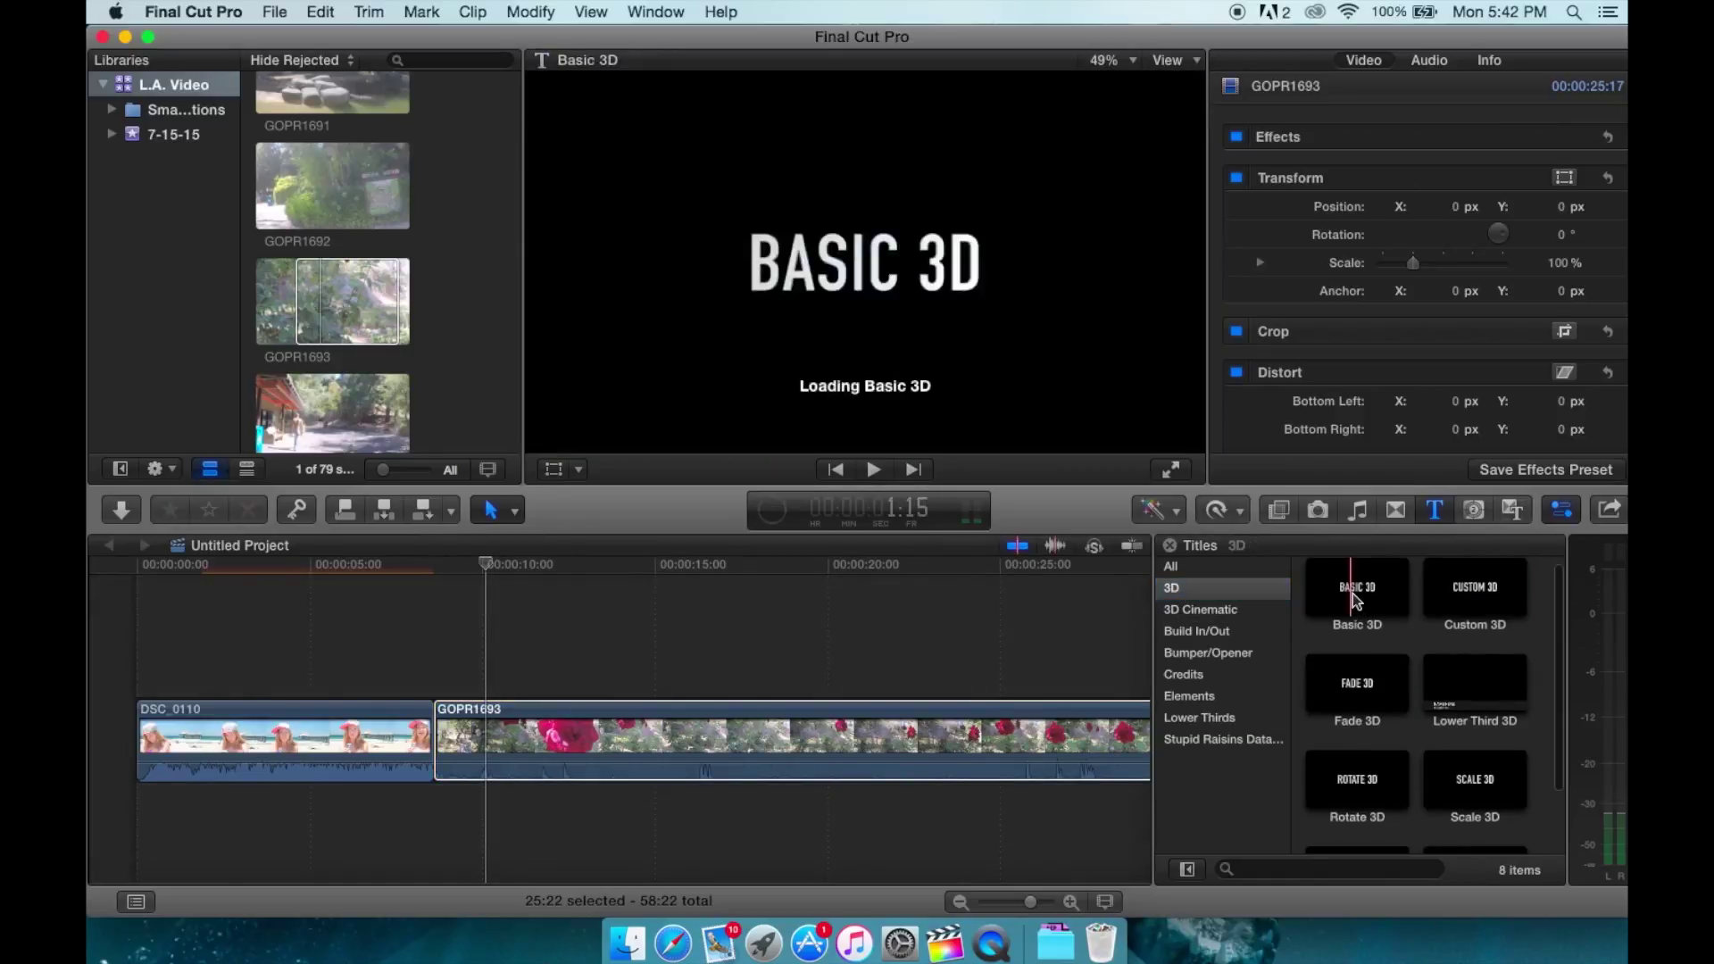
{"action": "left_click", "coordinate": [1358, 779]}
{"action": "left_click", "coordinate": [1211, 625]}
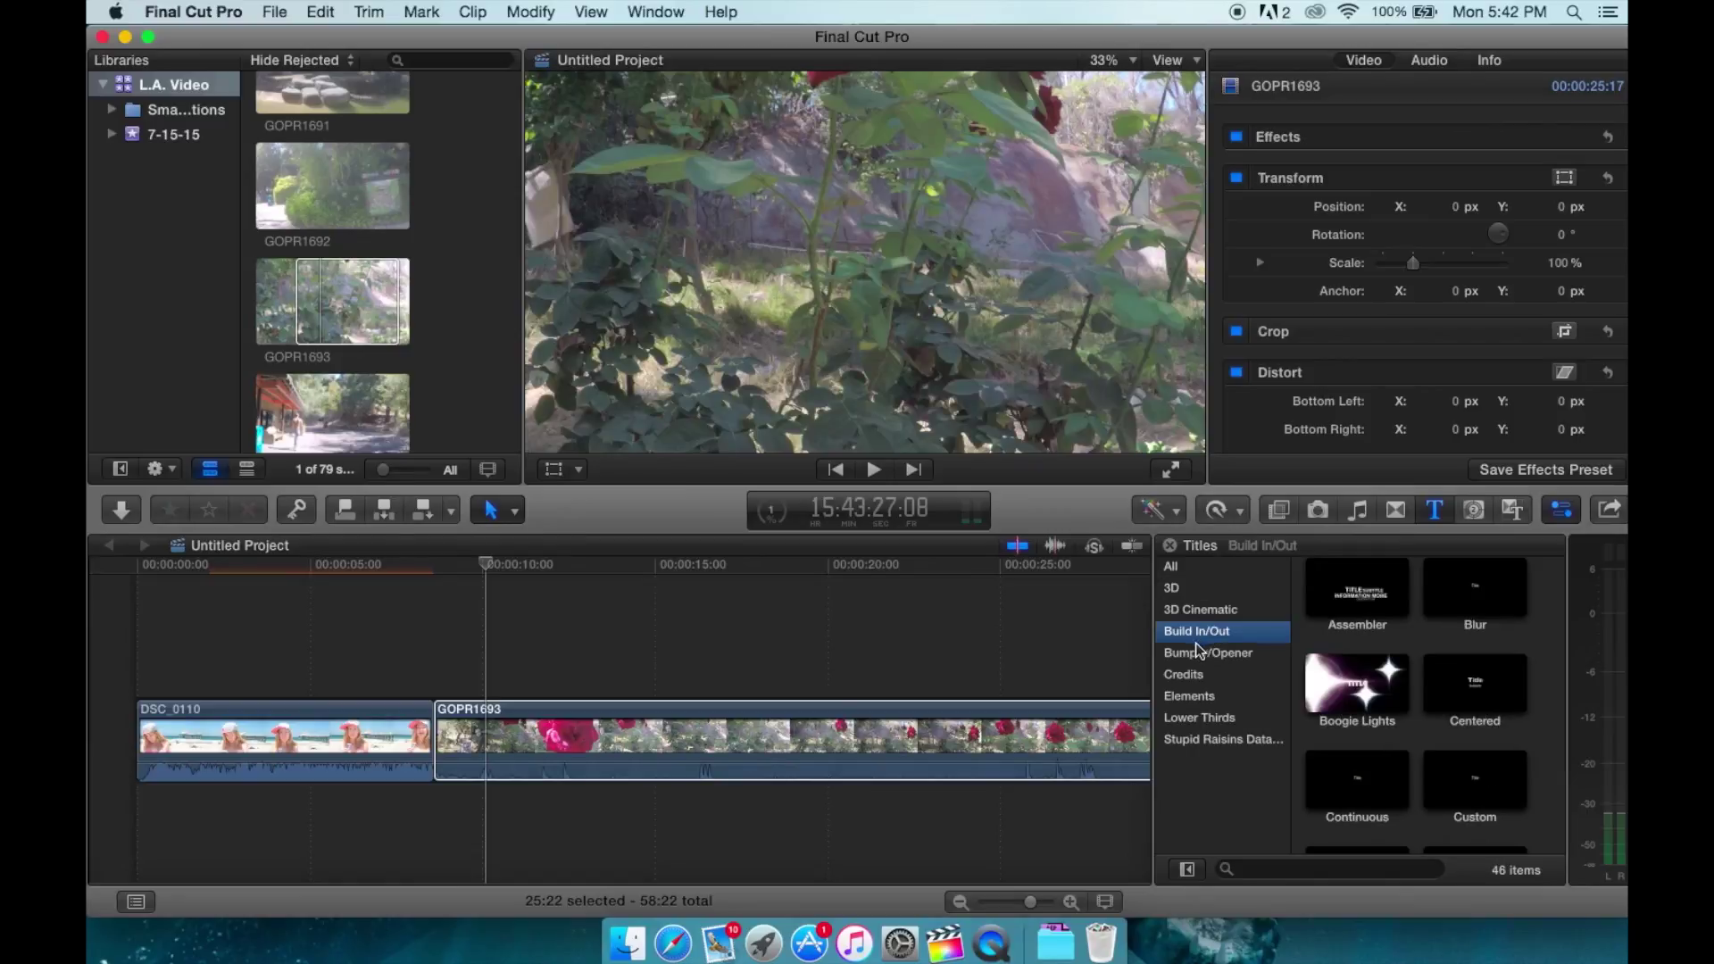
{"action": "left_click", "coordinate": [1357, 689]}
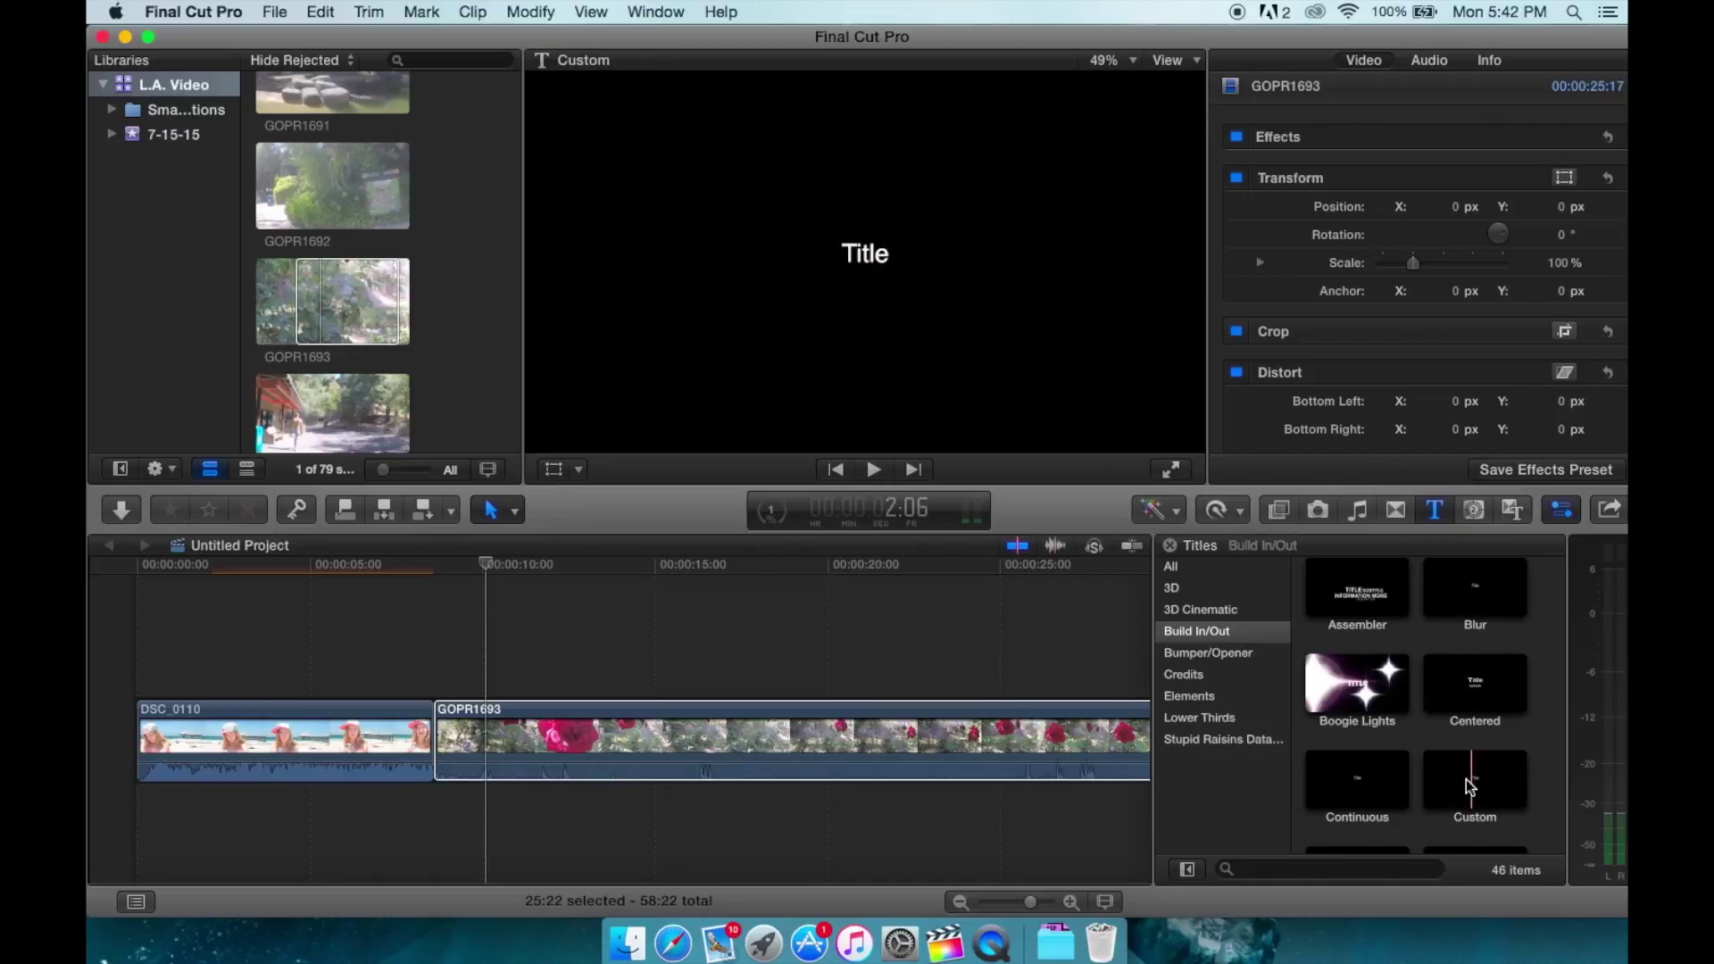
Place the Continuous title above the end of rose clip GOPR1693 and view its Text settings.
{"action": "left_click_drag", "start_coordinate": [1354, 773], "coordinate": [991, 651]}
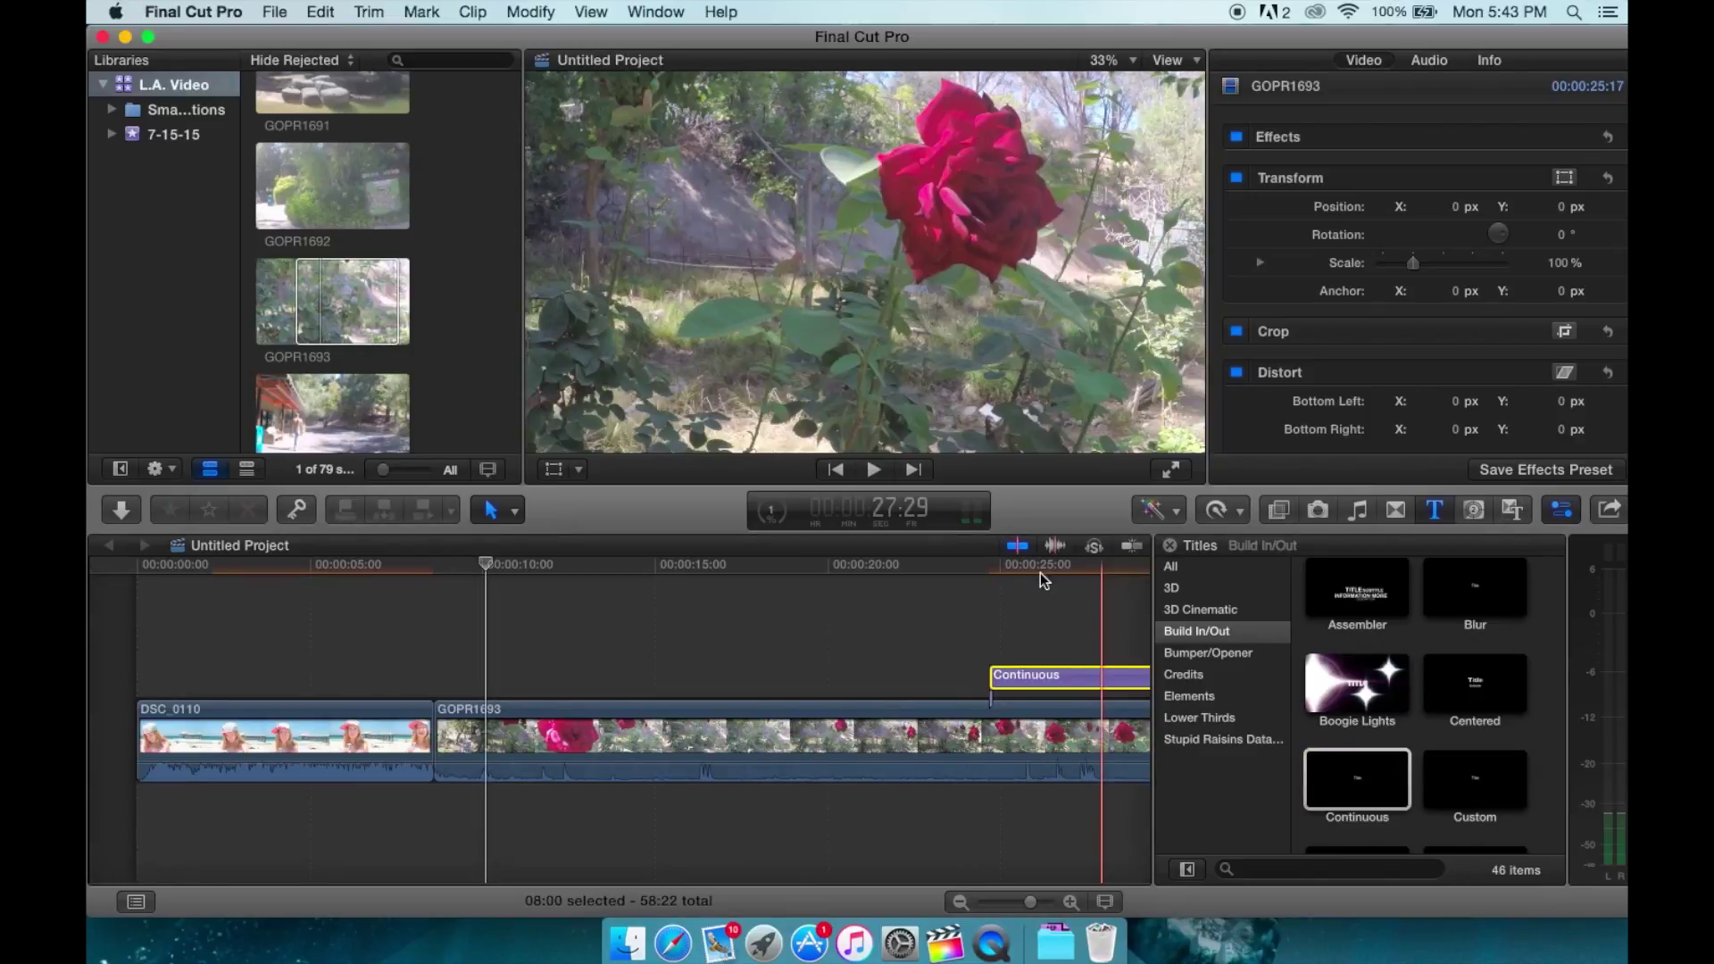
{"action": "scroll", "coordinate": [1041, 580], "scroll_direction": "right", "scroll_amount": 2}
{"action": "left_click", "coordinate": [1042, 571]}
{"action": "left_click", "coordinate": [1393, 60]}
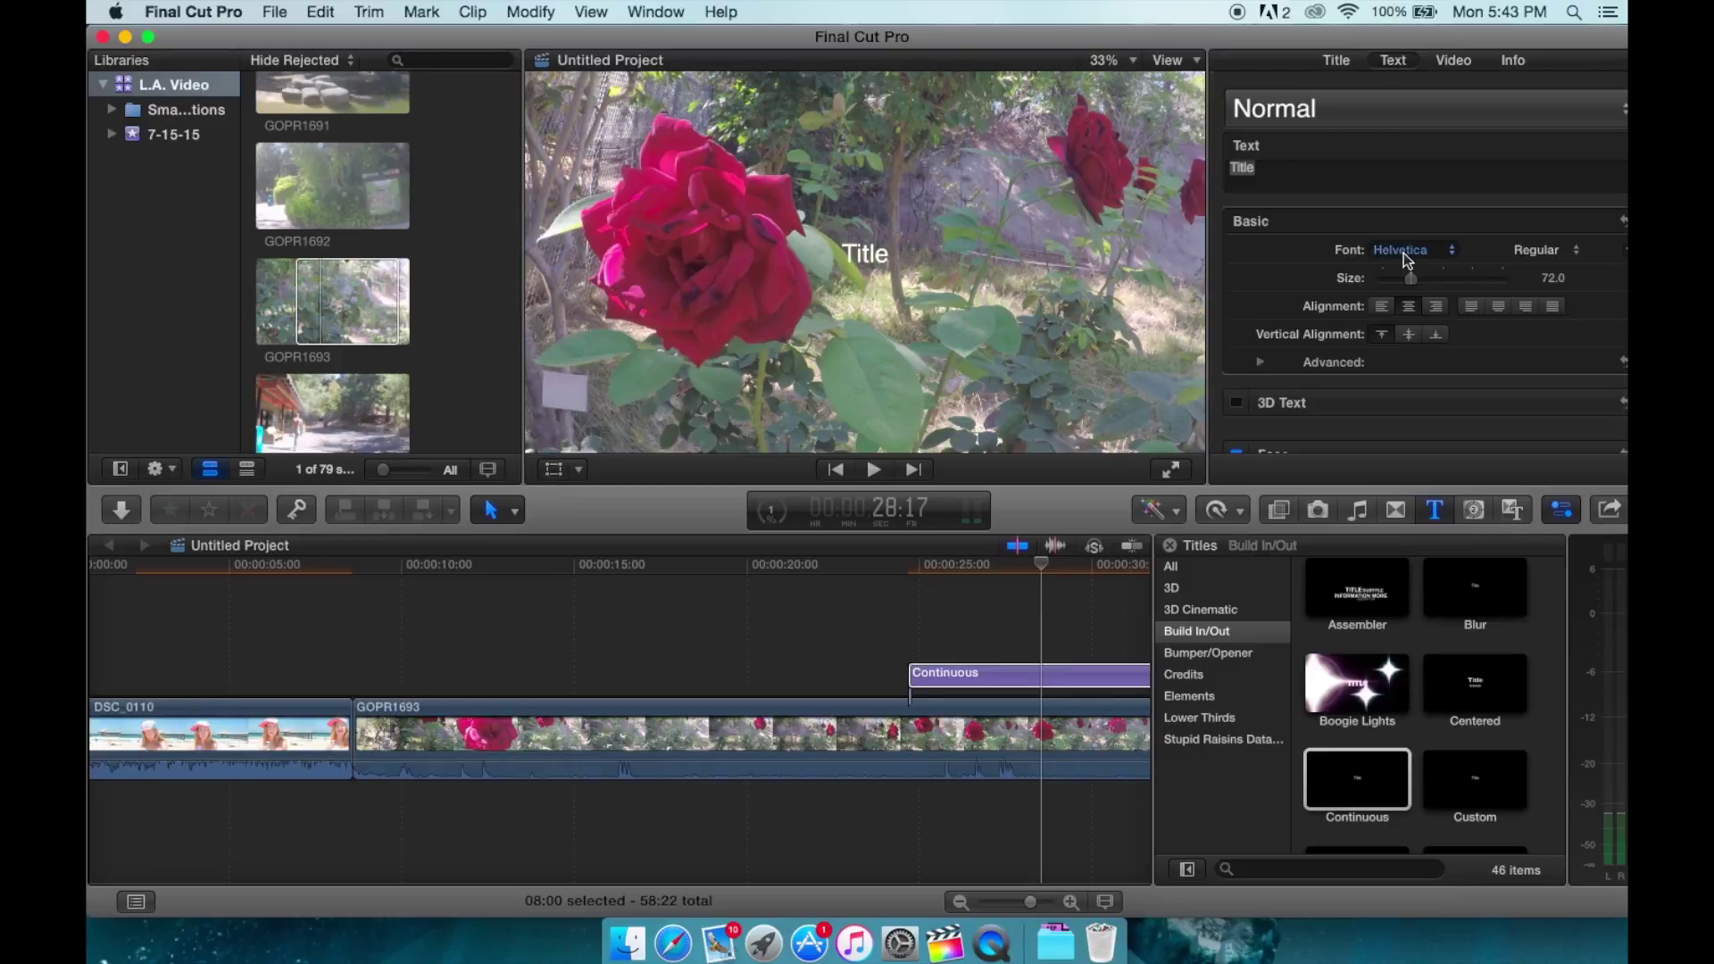
{"action": "scroll", "coordinate": [1445, 294], "scroll_direction": "down", "scroll_amount": 3}
{"action": "scroll", "coordinate": [1447, 290], "scroll_direction": "up", "scroll_amount": 3}
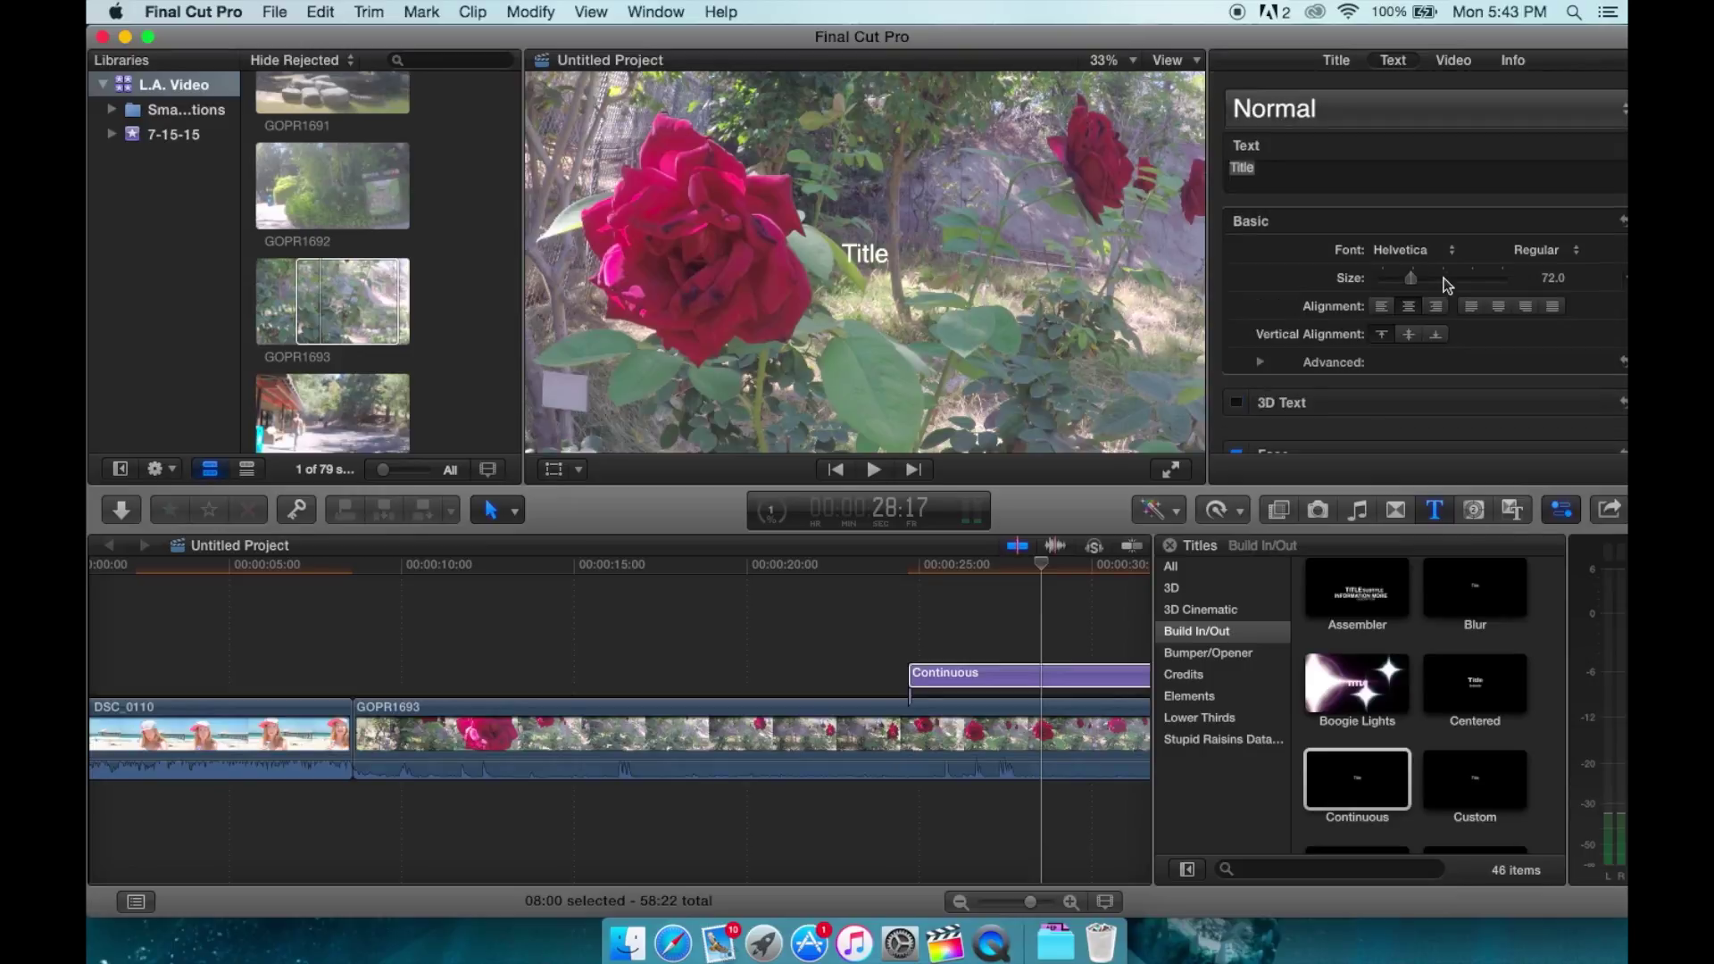